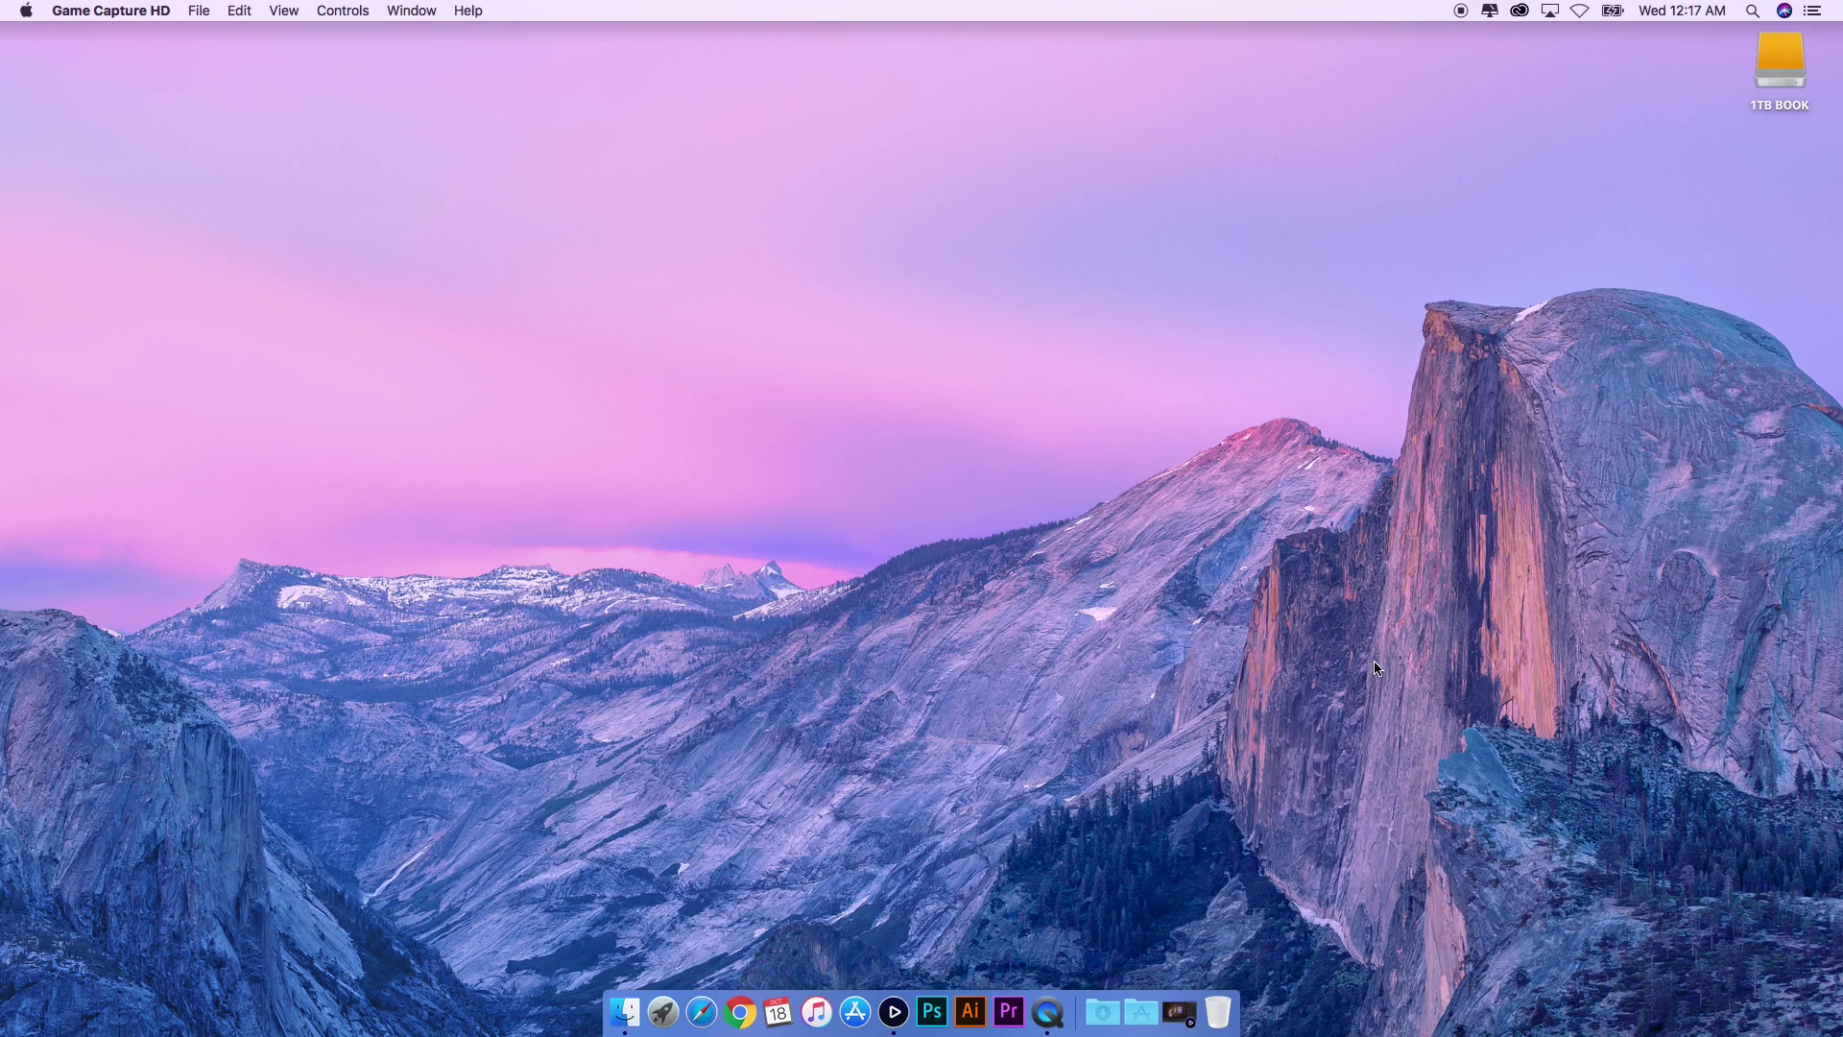
- Restore the capture window, check the Game Audio and Bit Rate knobs, and start adding a streaming account
click(1178, 993)
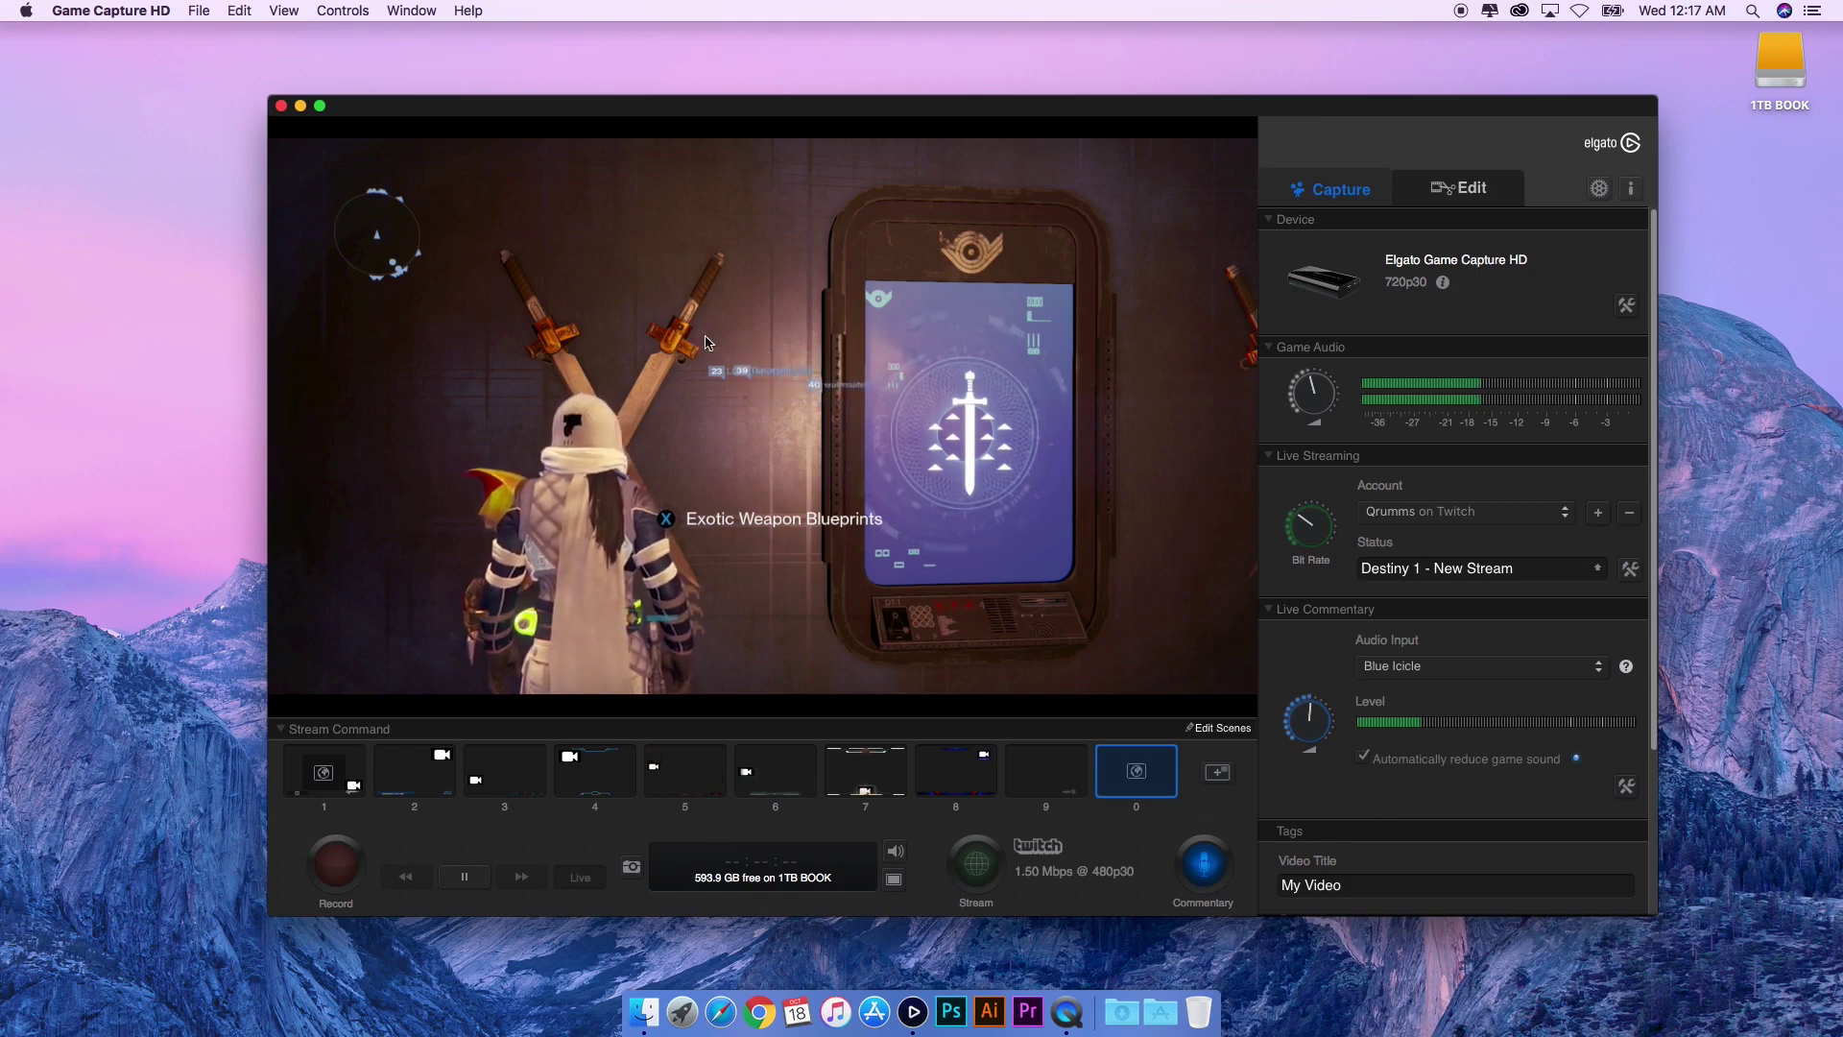
mouse_move(1312, 397)
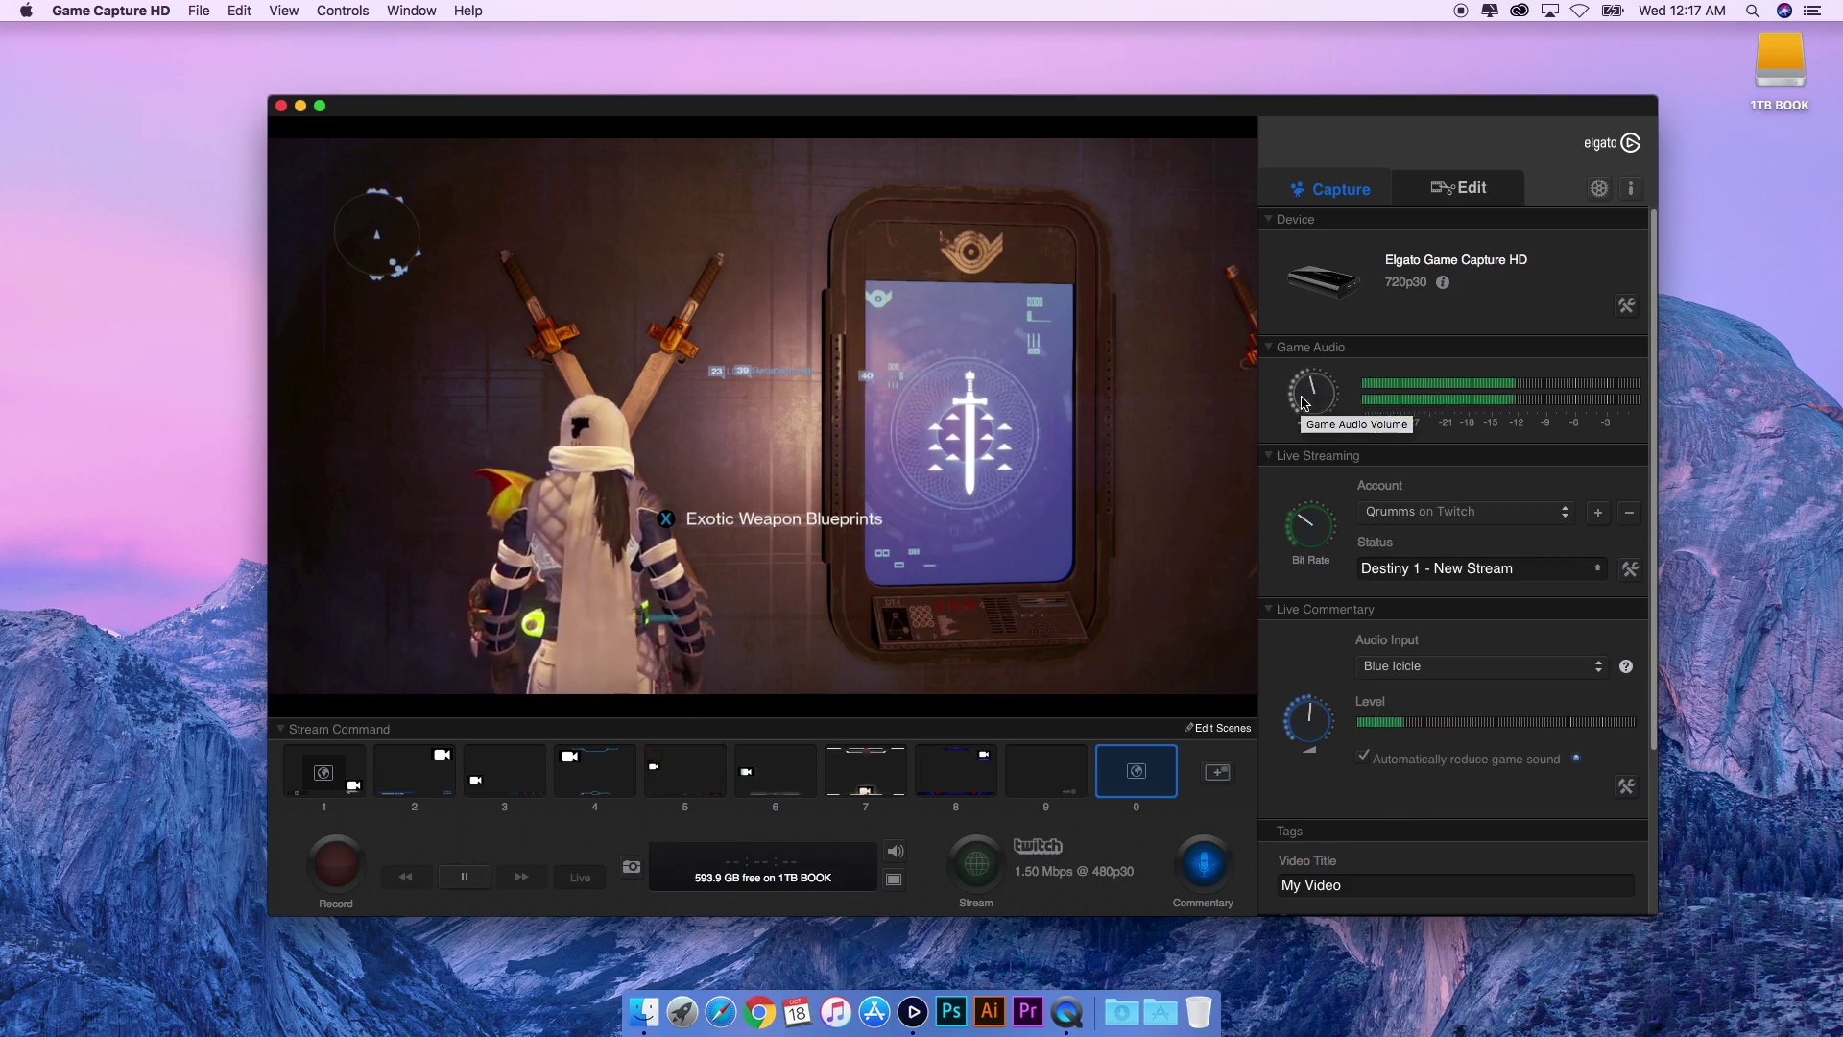
mouse_move(1315, 523)
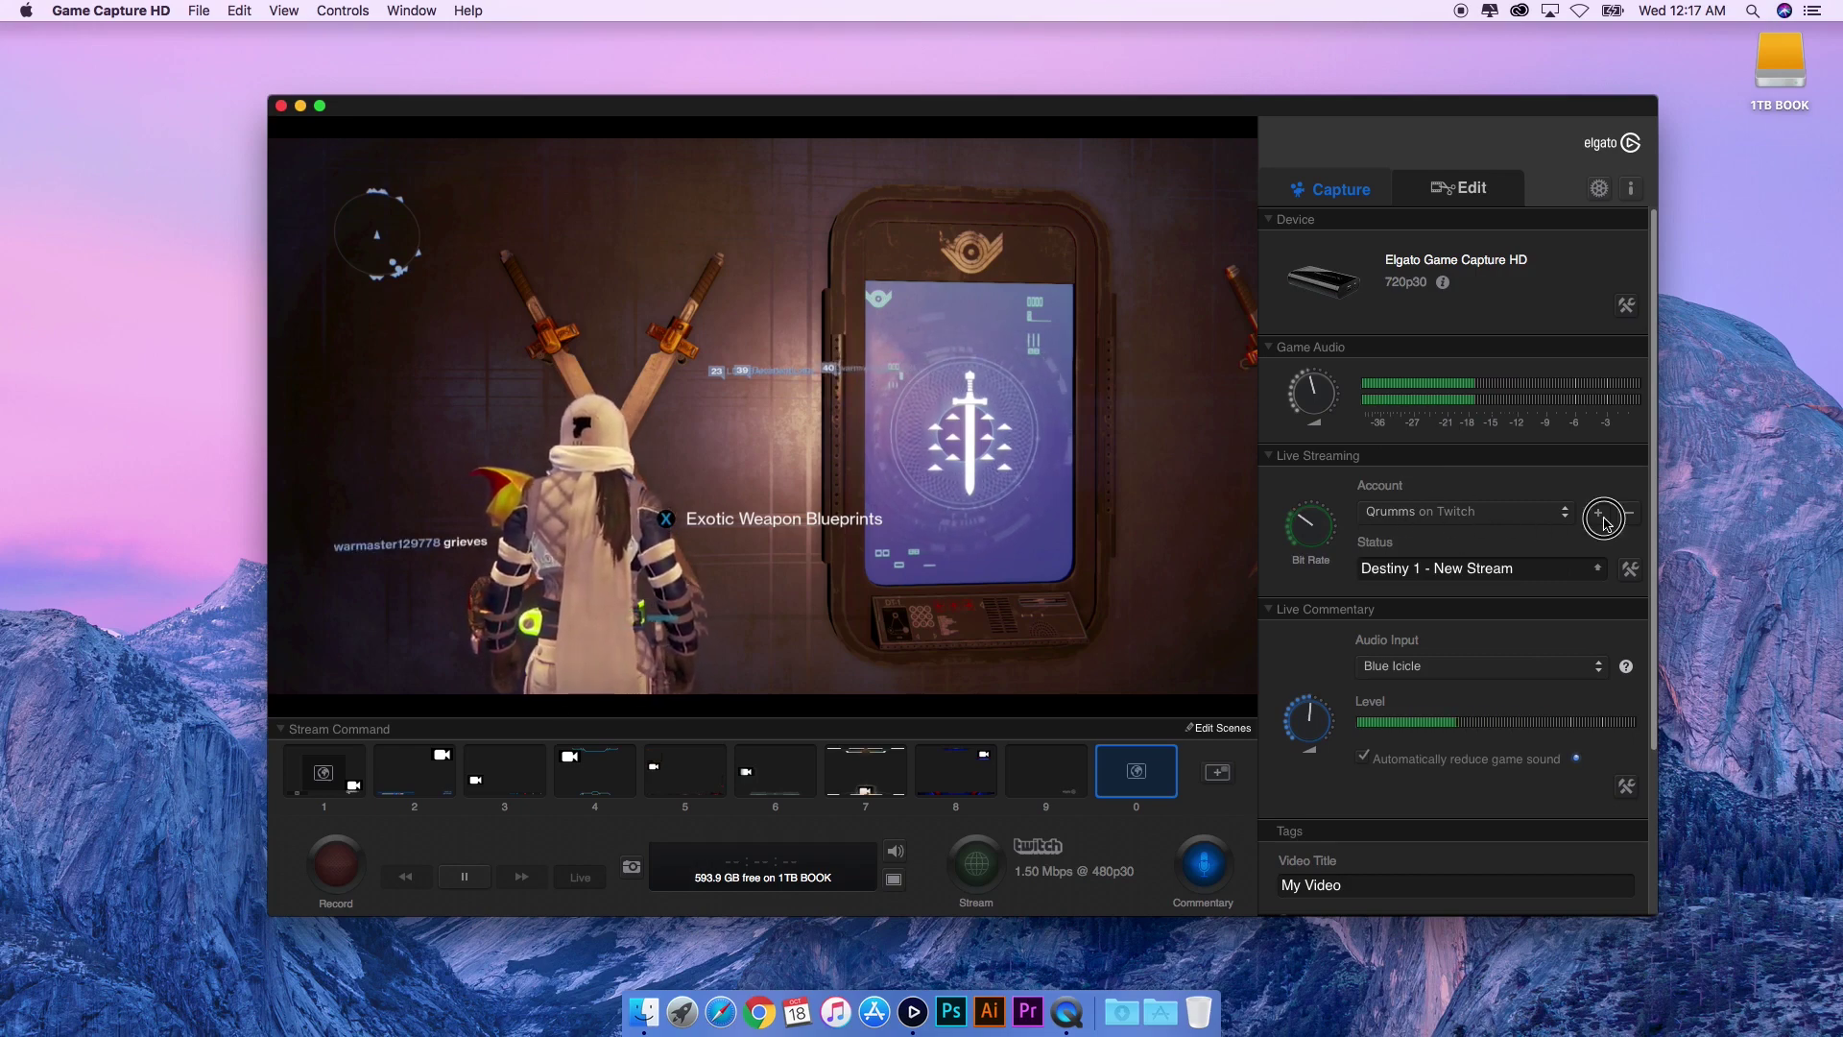
click(1604, 519)
click(1598, 573)
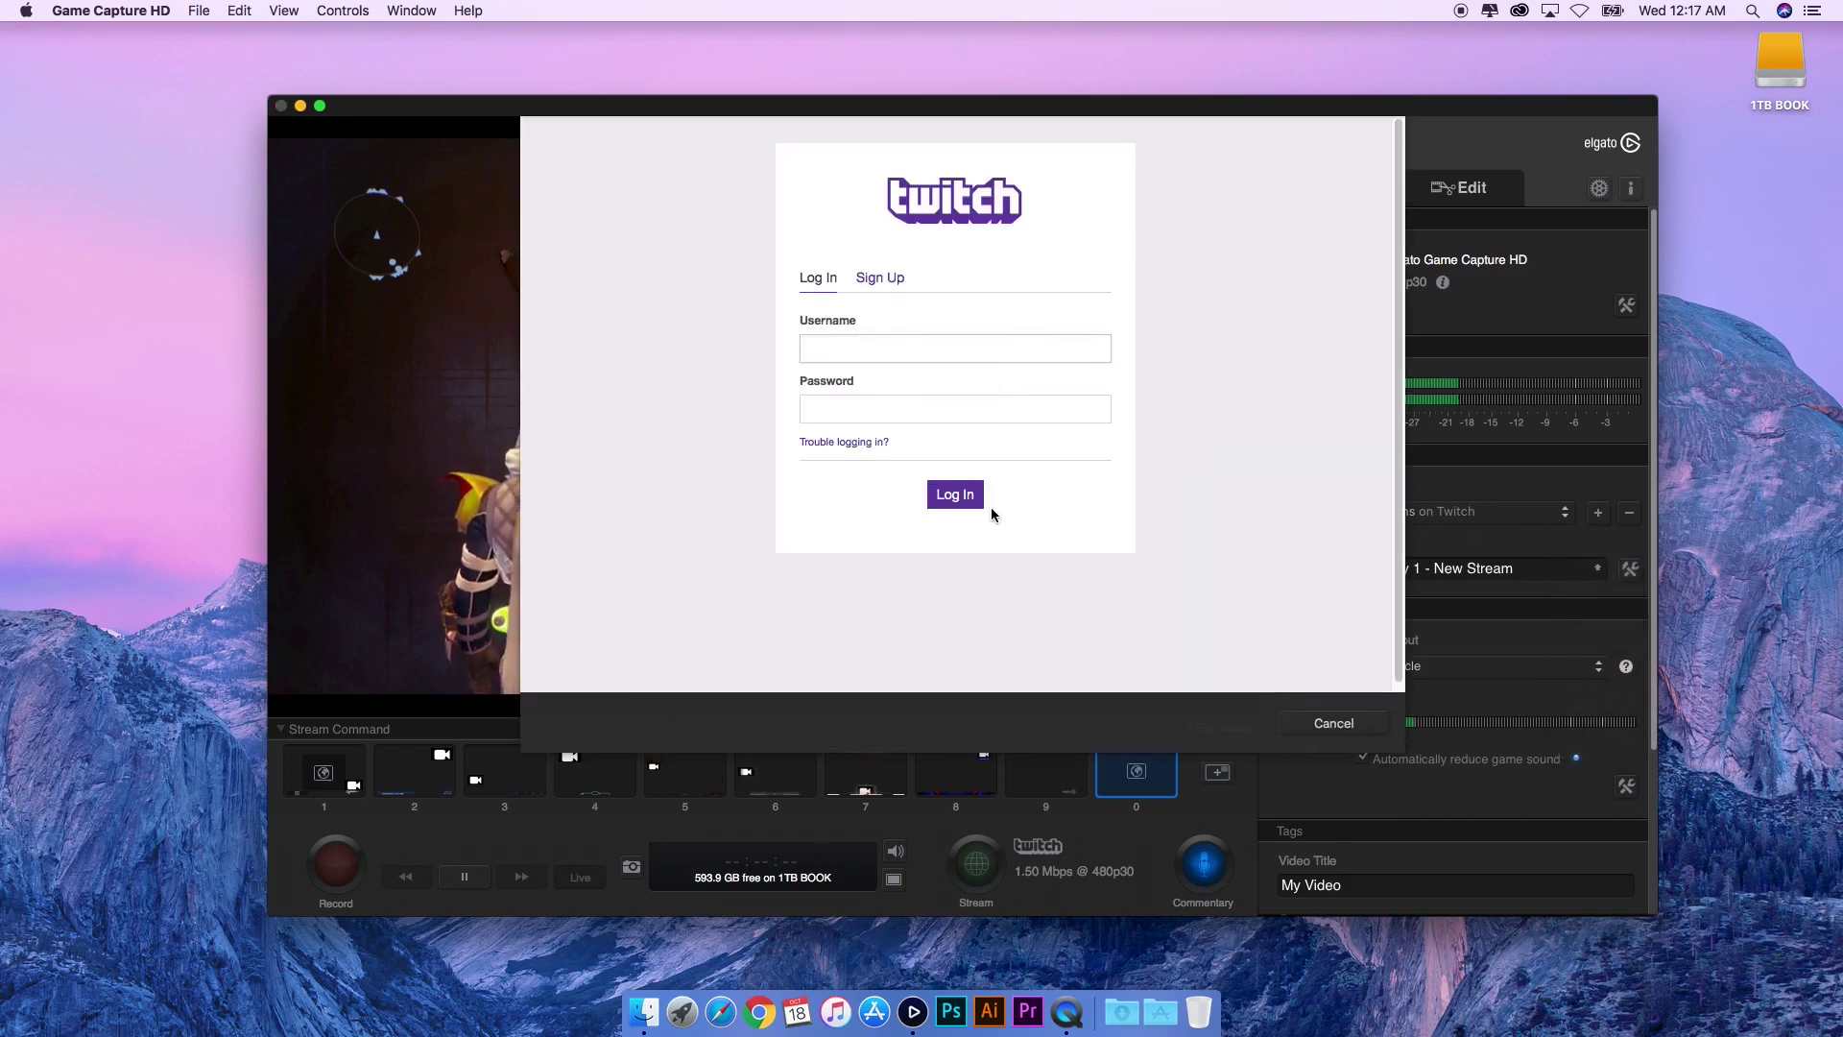
click(1331, 724)
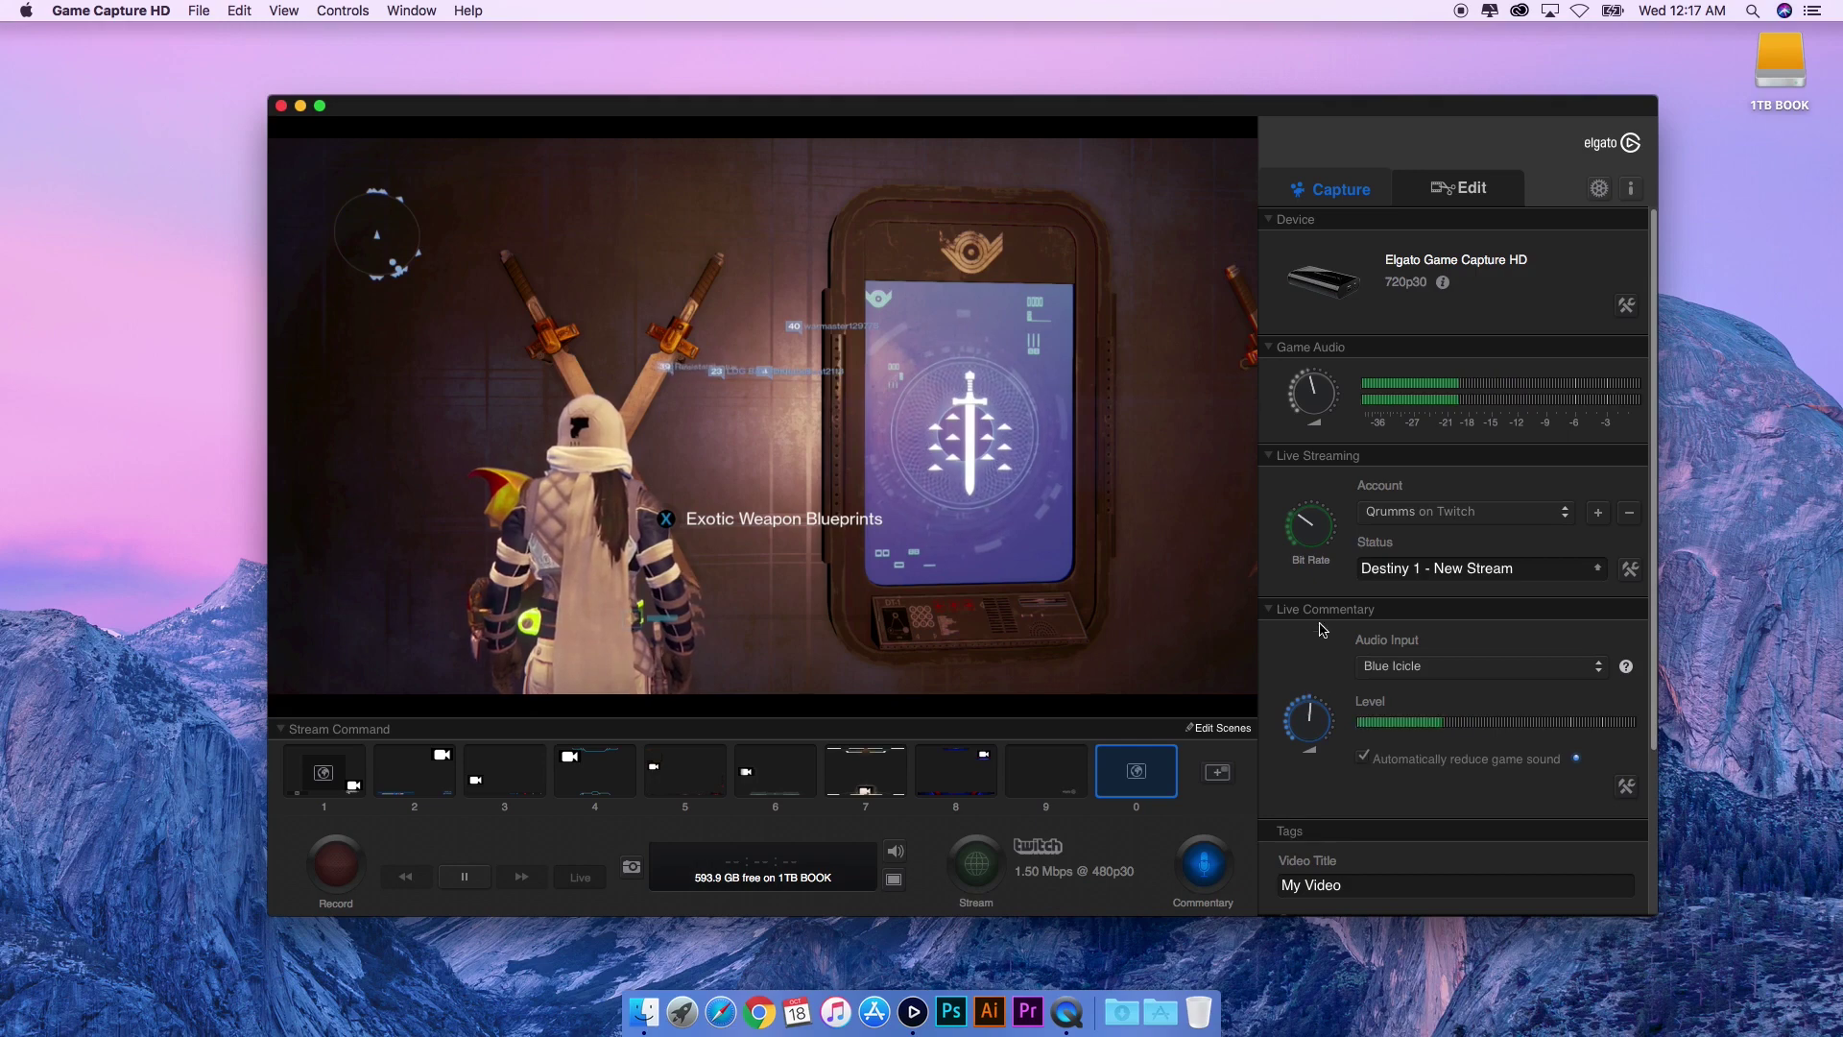
mouse_move(1306, 703)
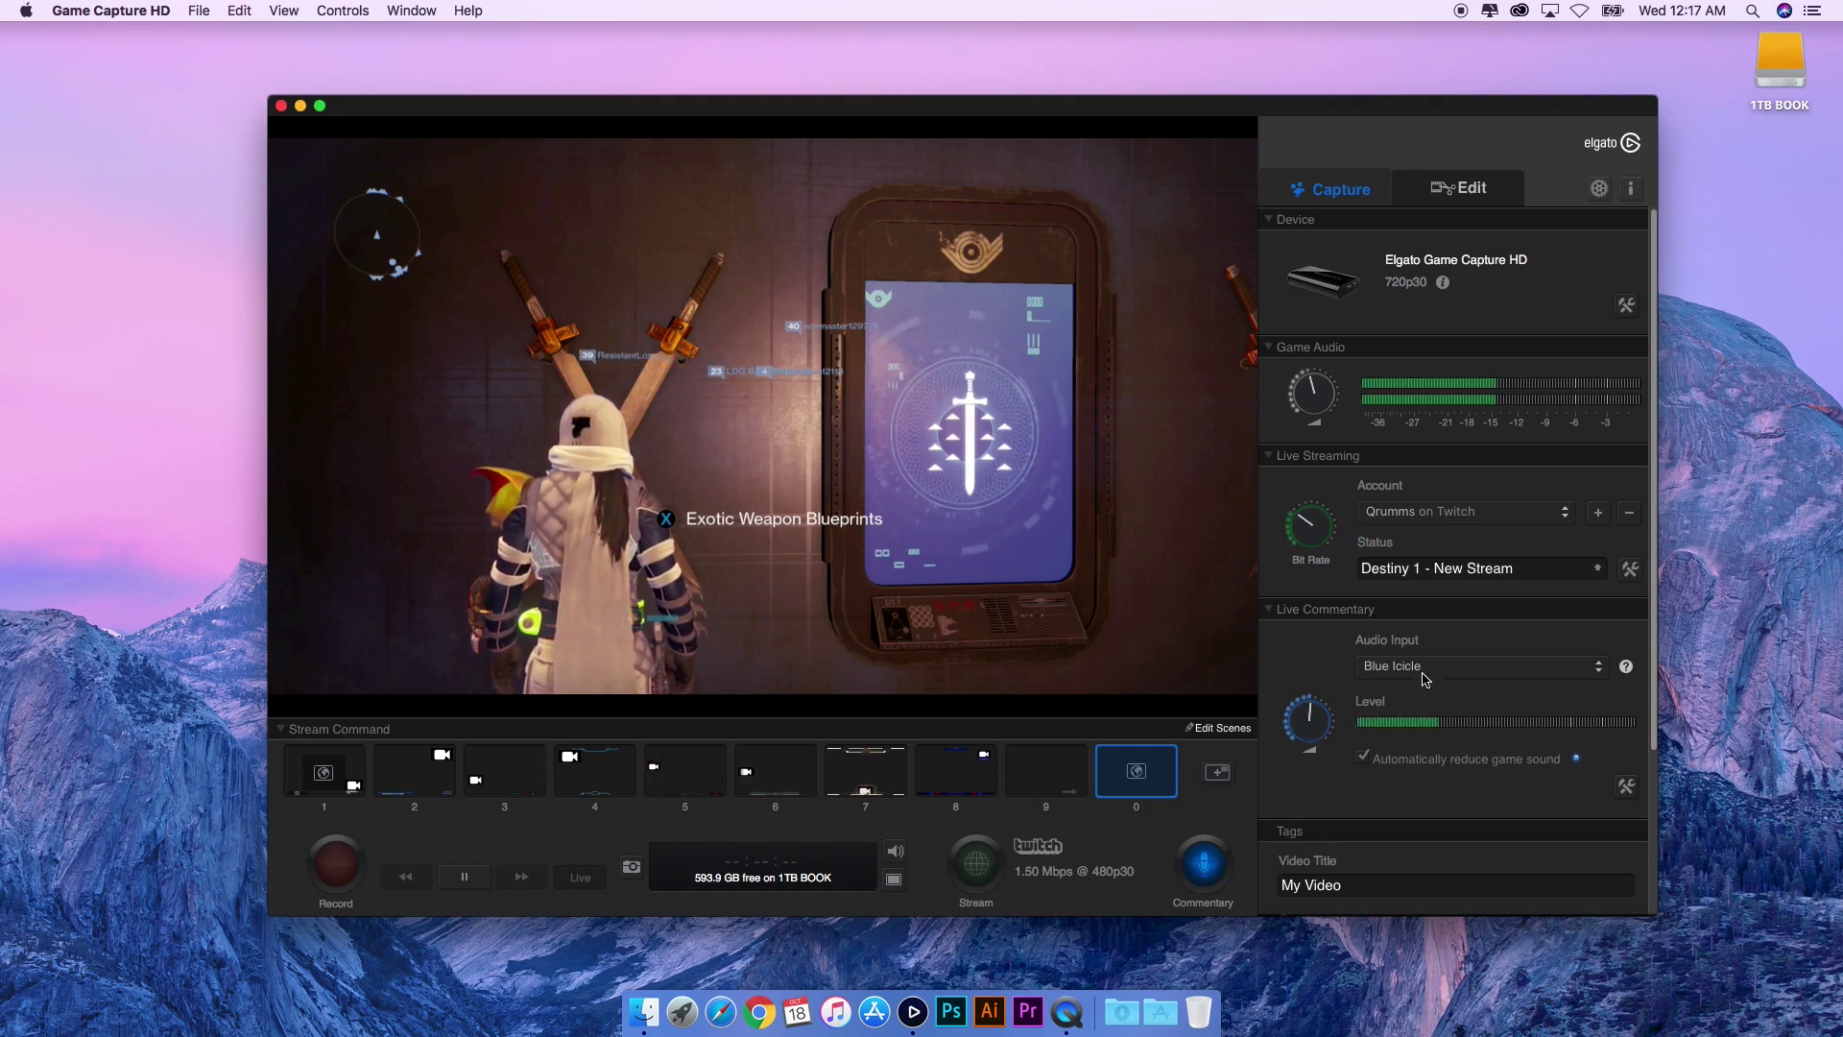
click(1387, 665)
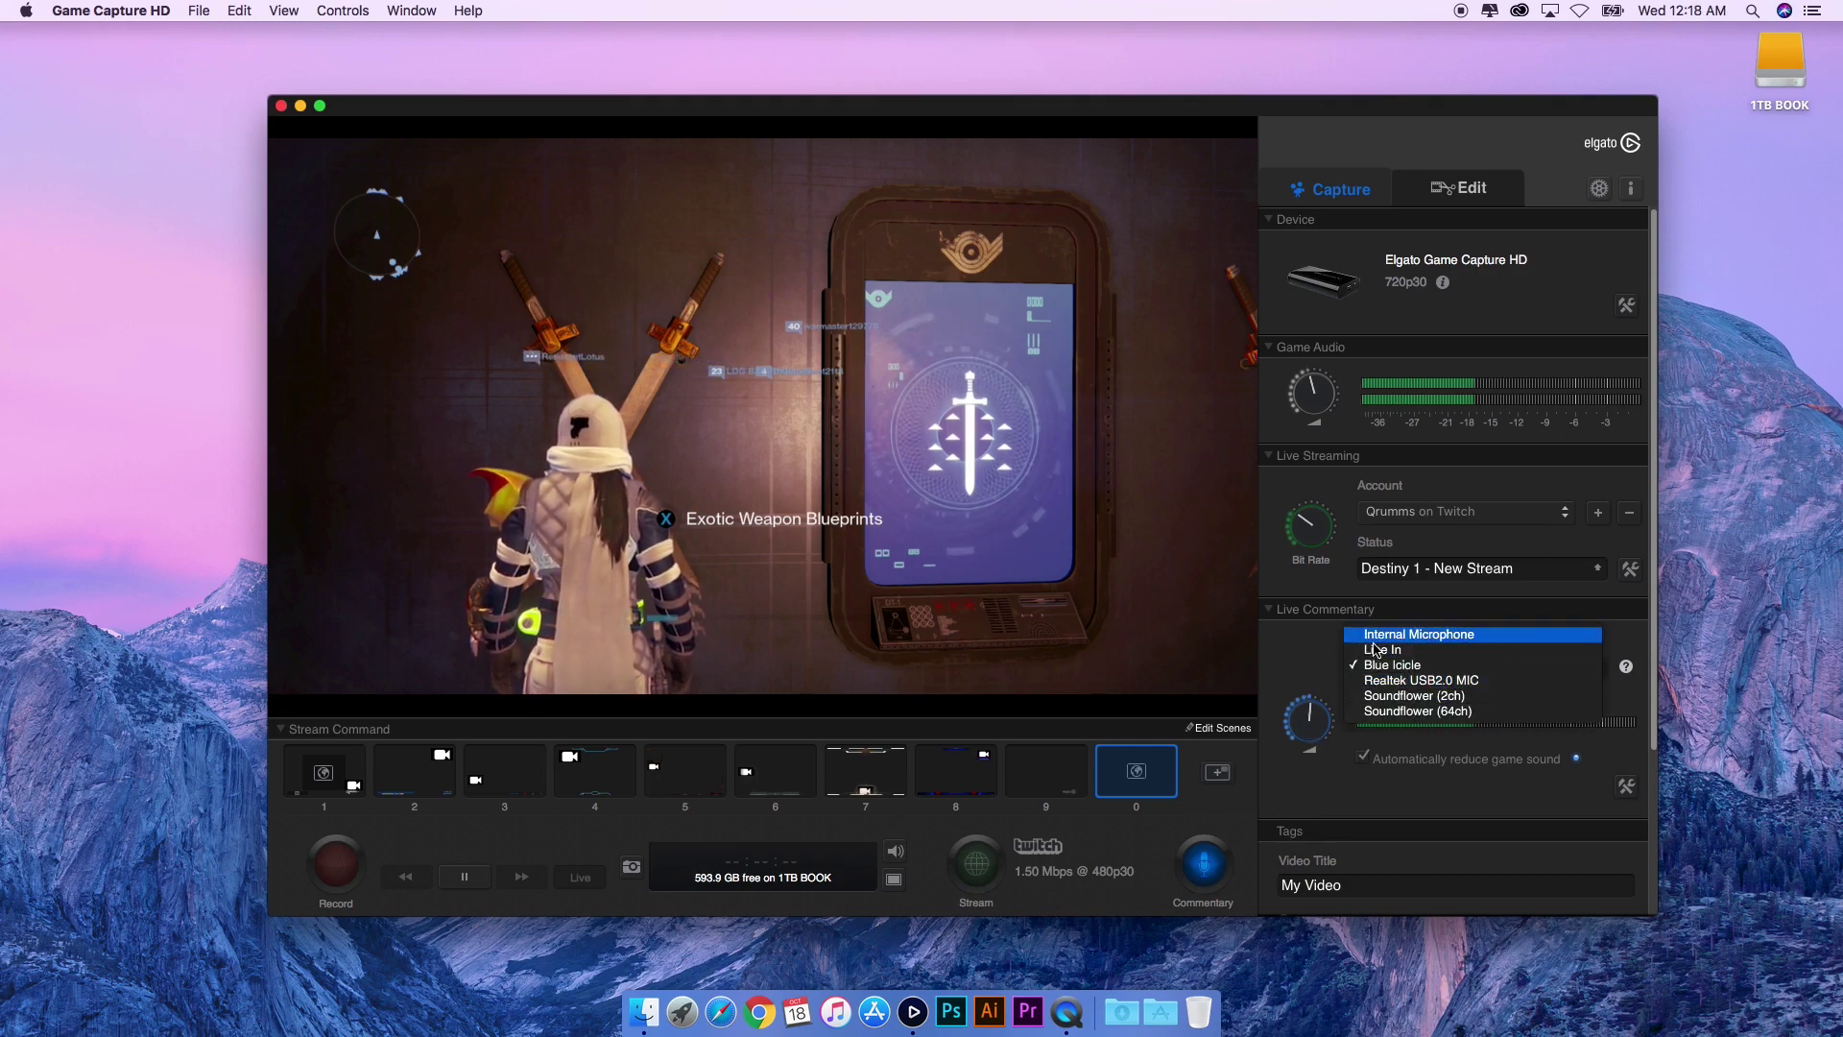
click(1317, 670)
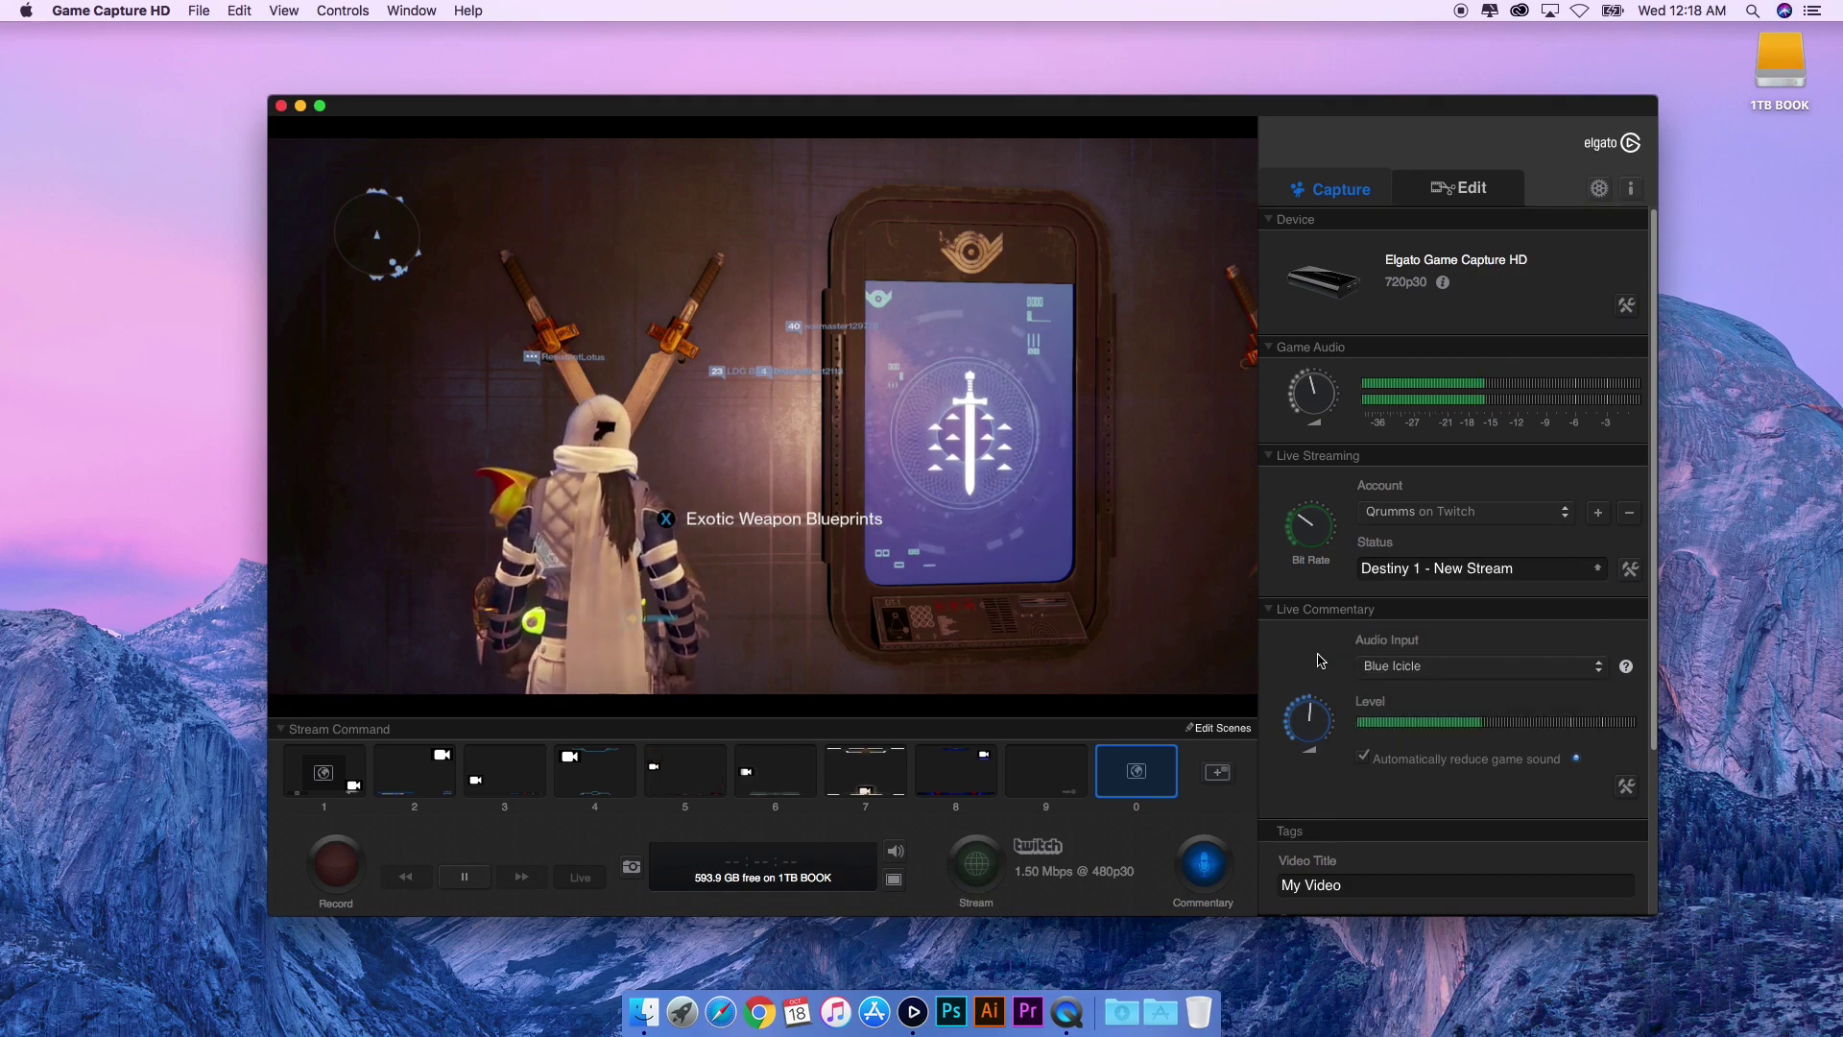
click(1204, 869)
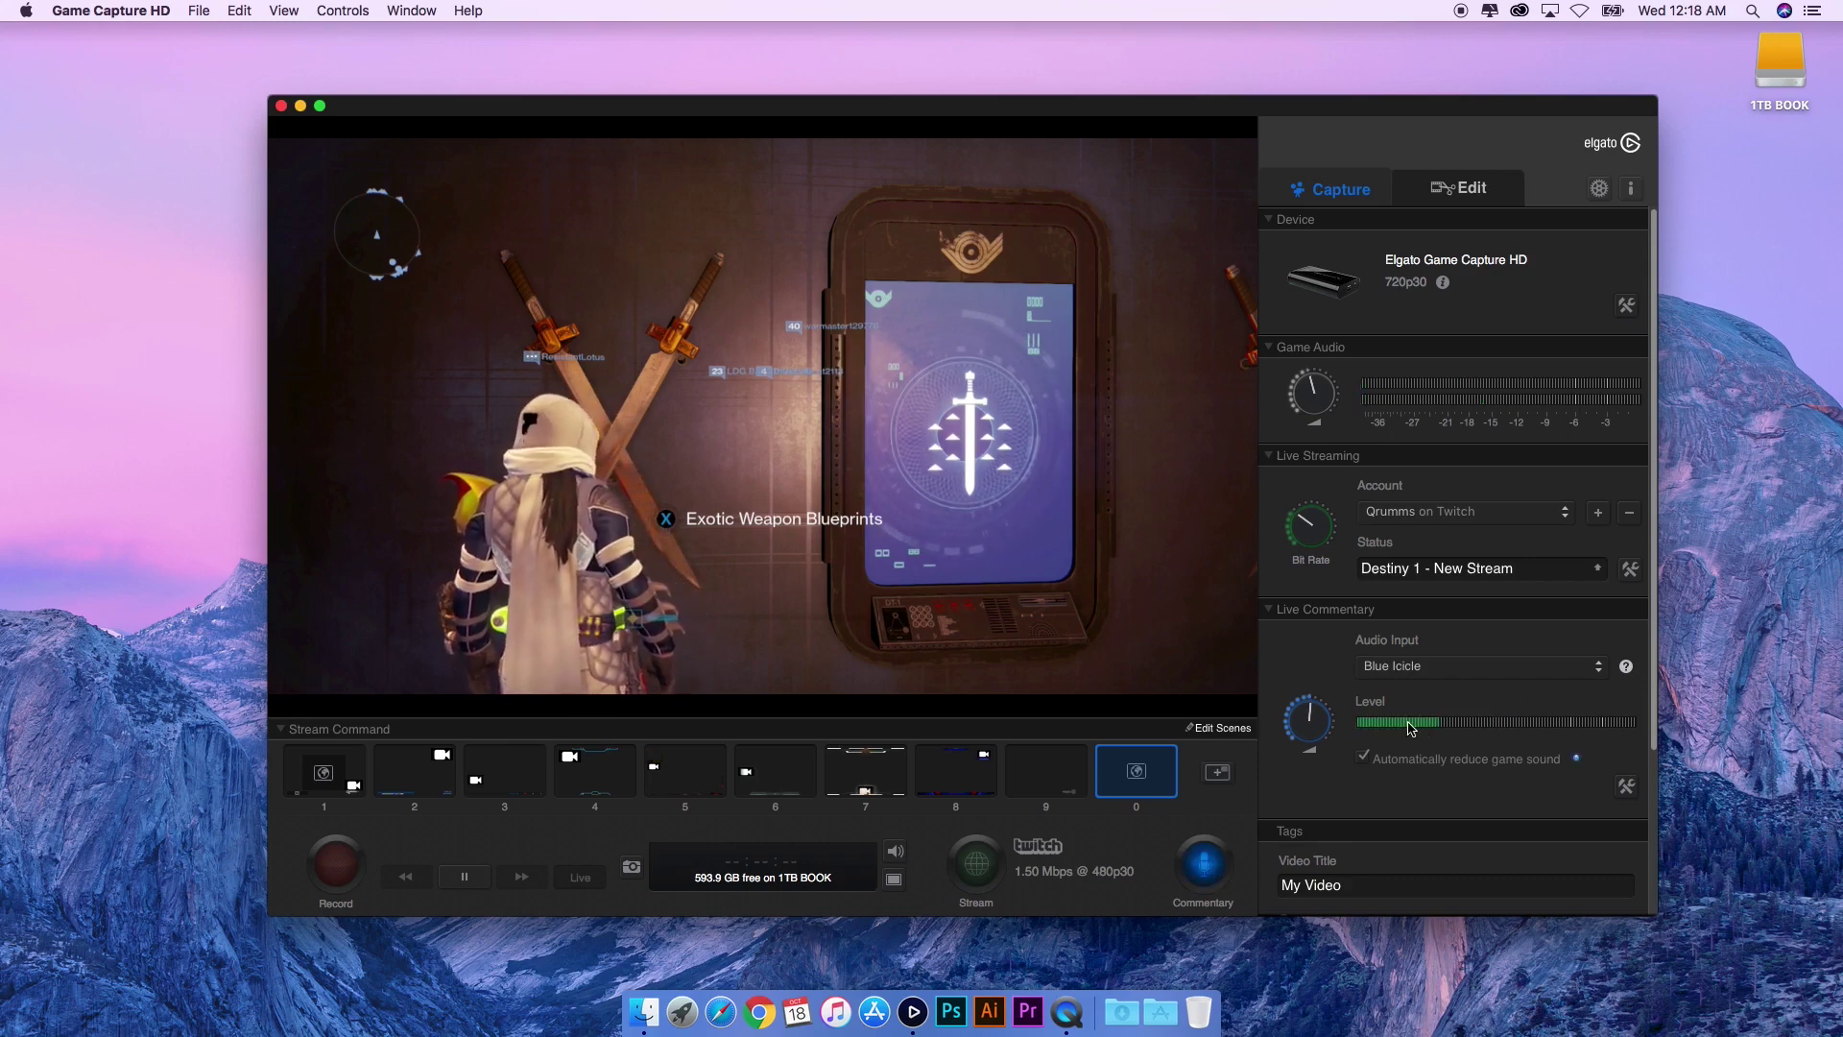
drag(1651, 715, 1668, 579)
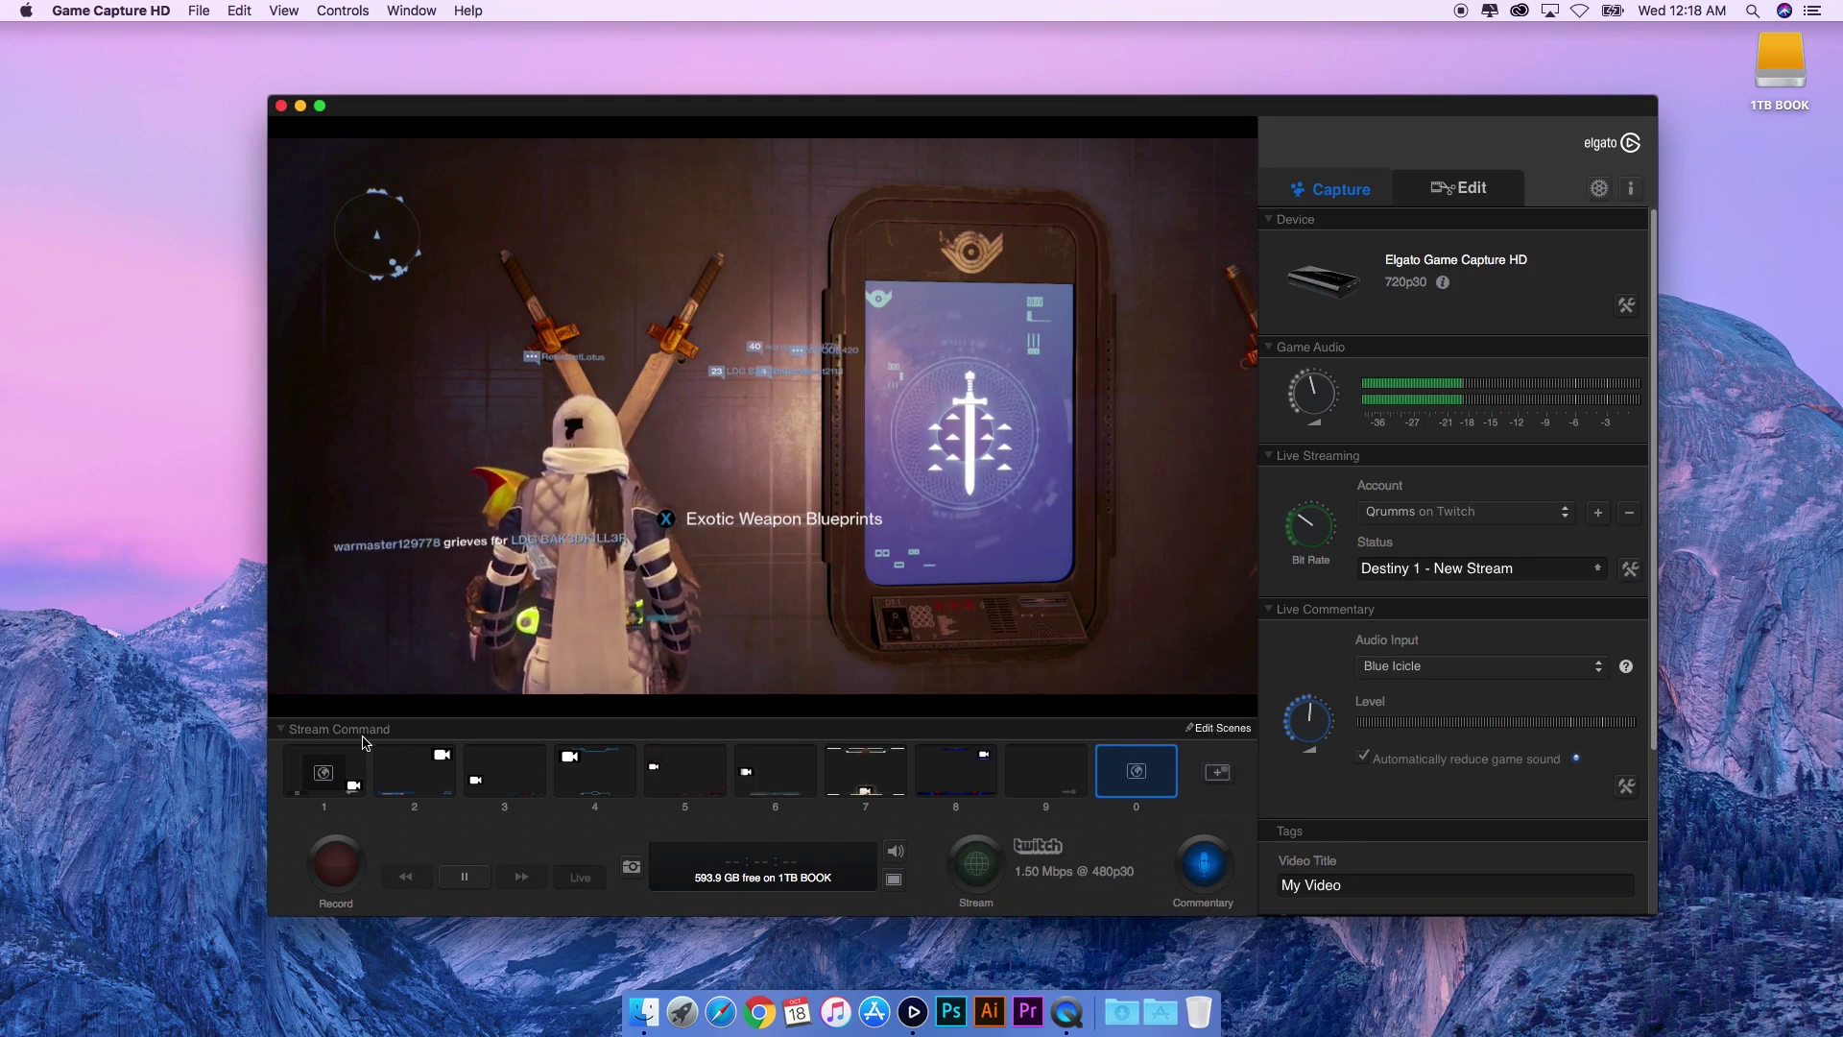
click(102, 11)
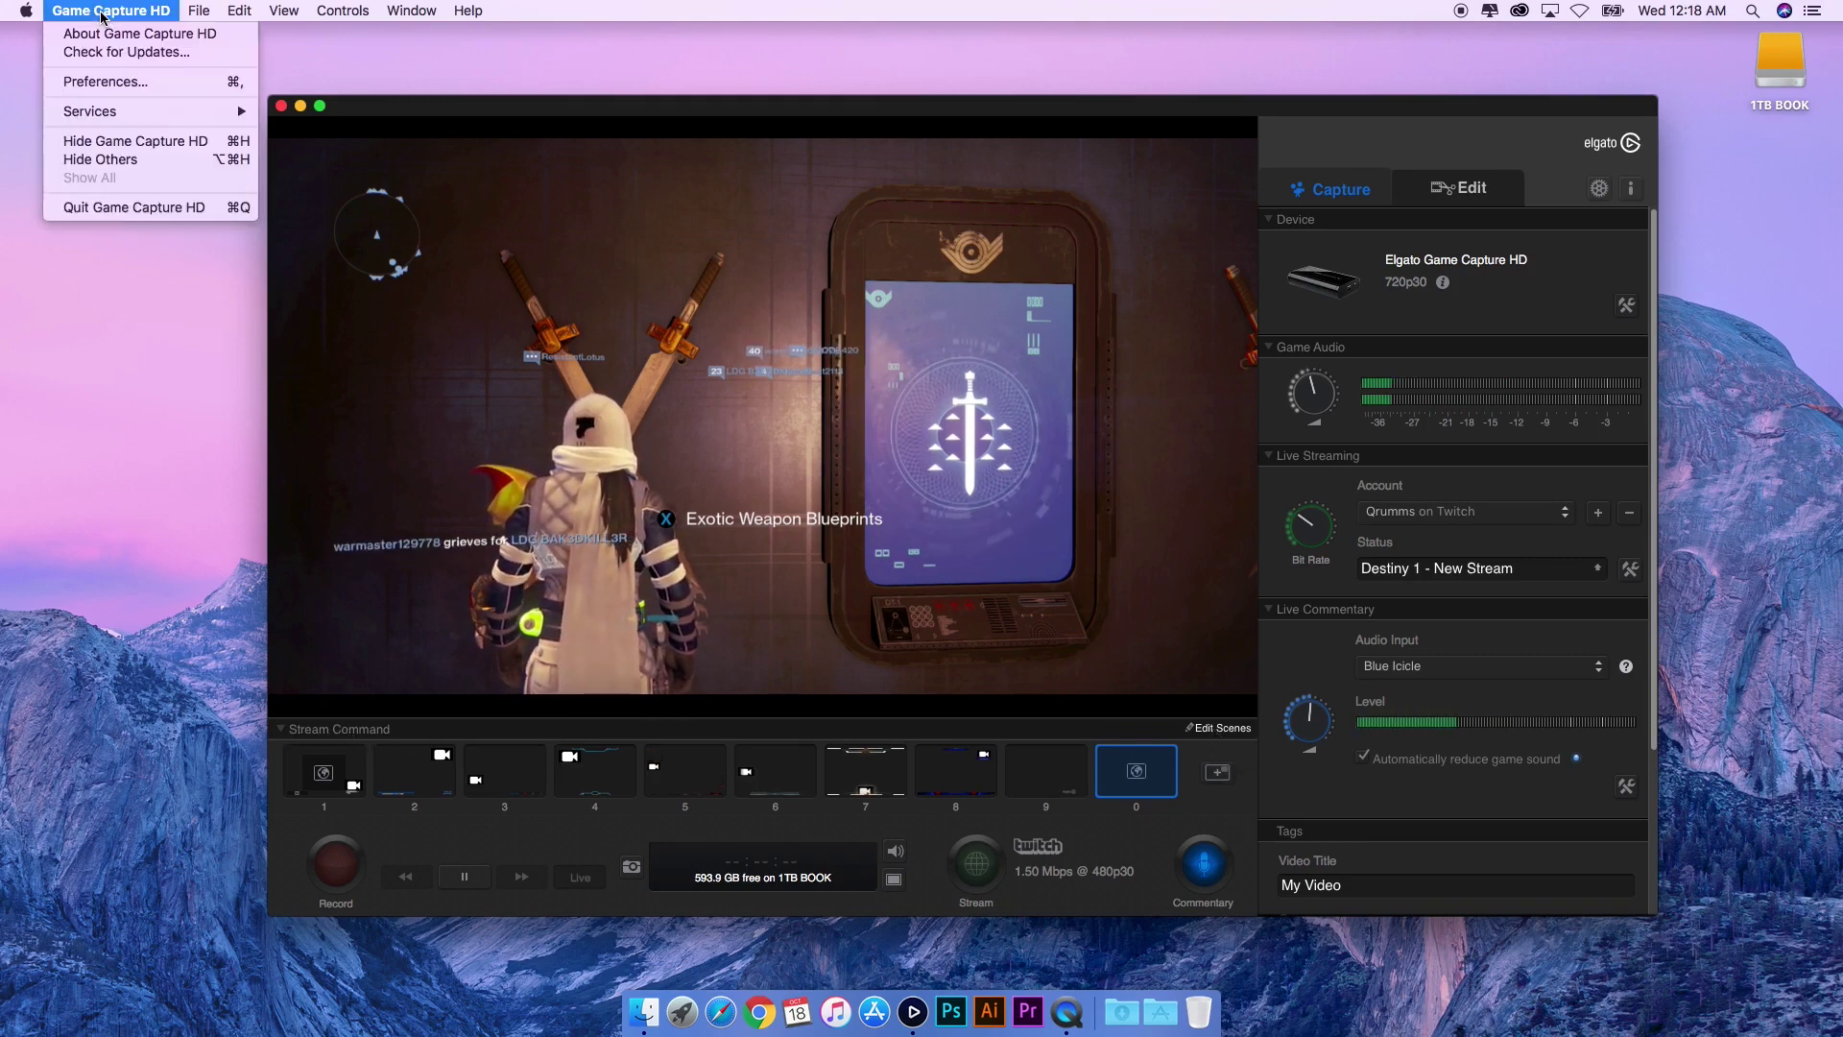
click(123, 83)
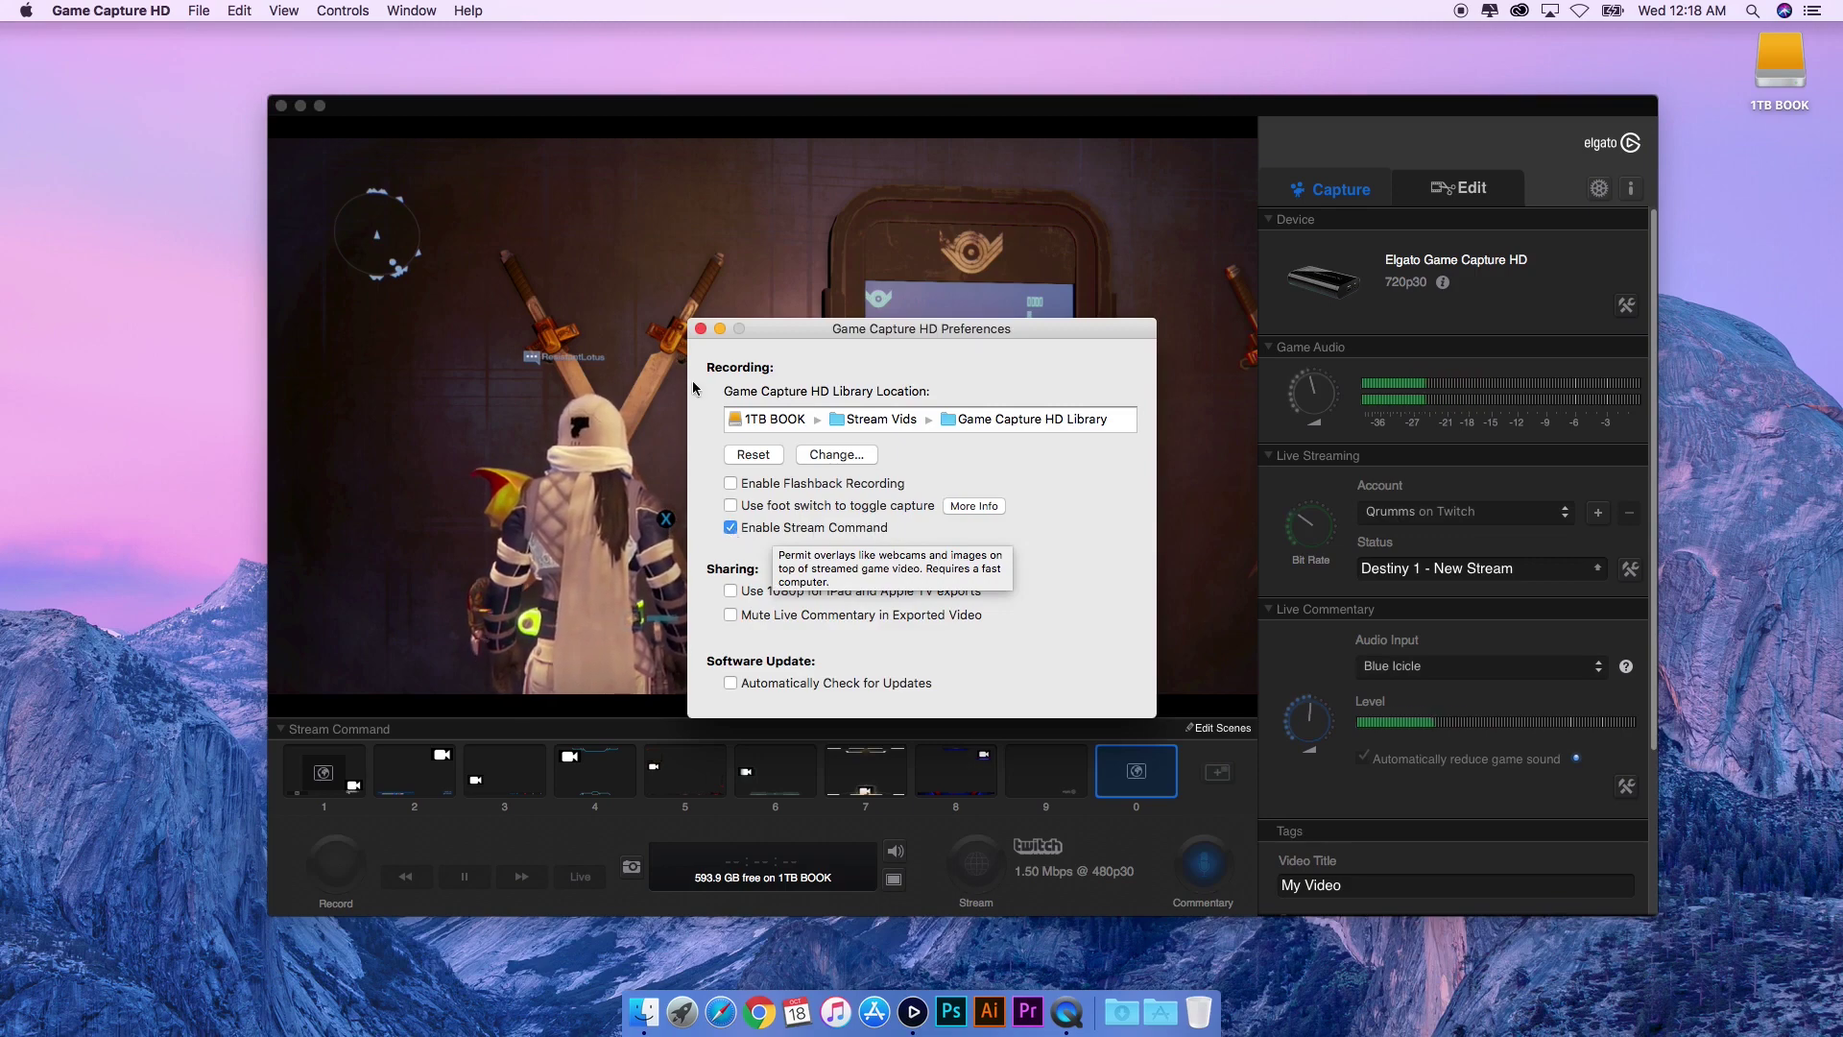
click(731, 528)
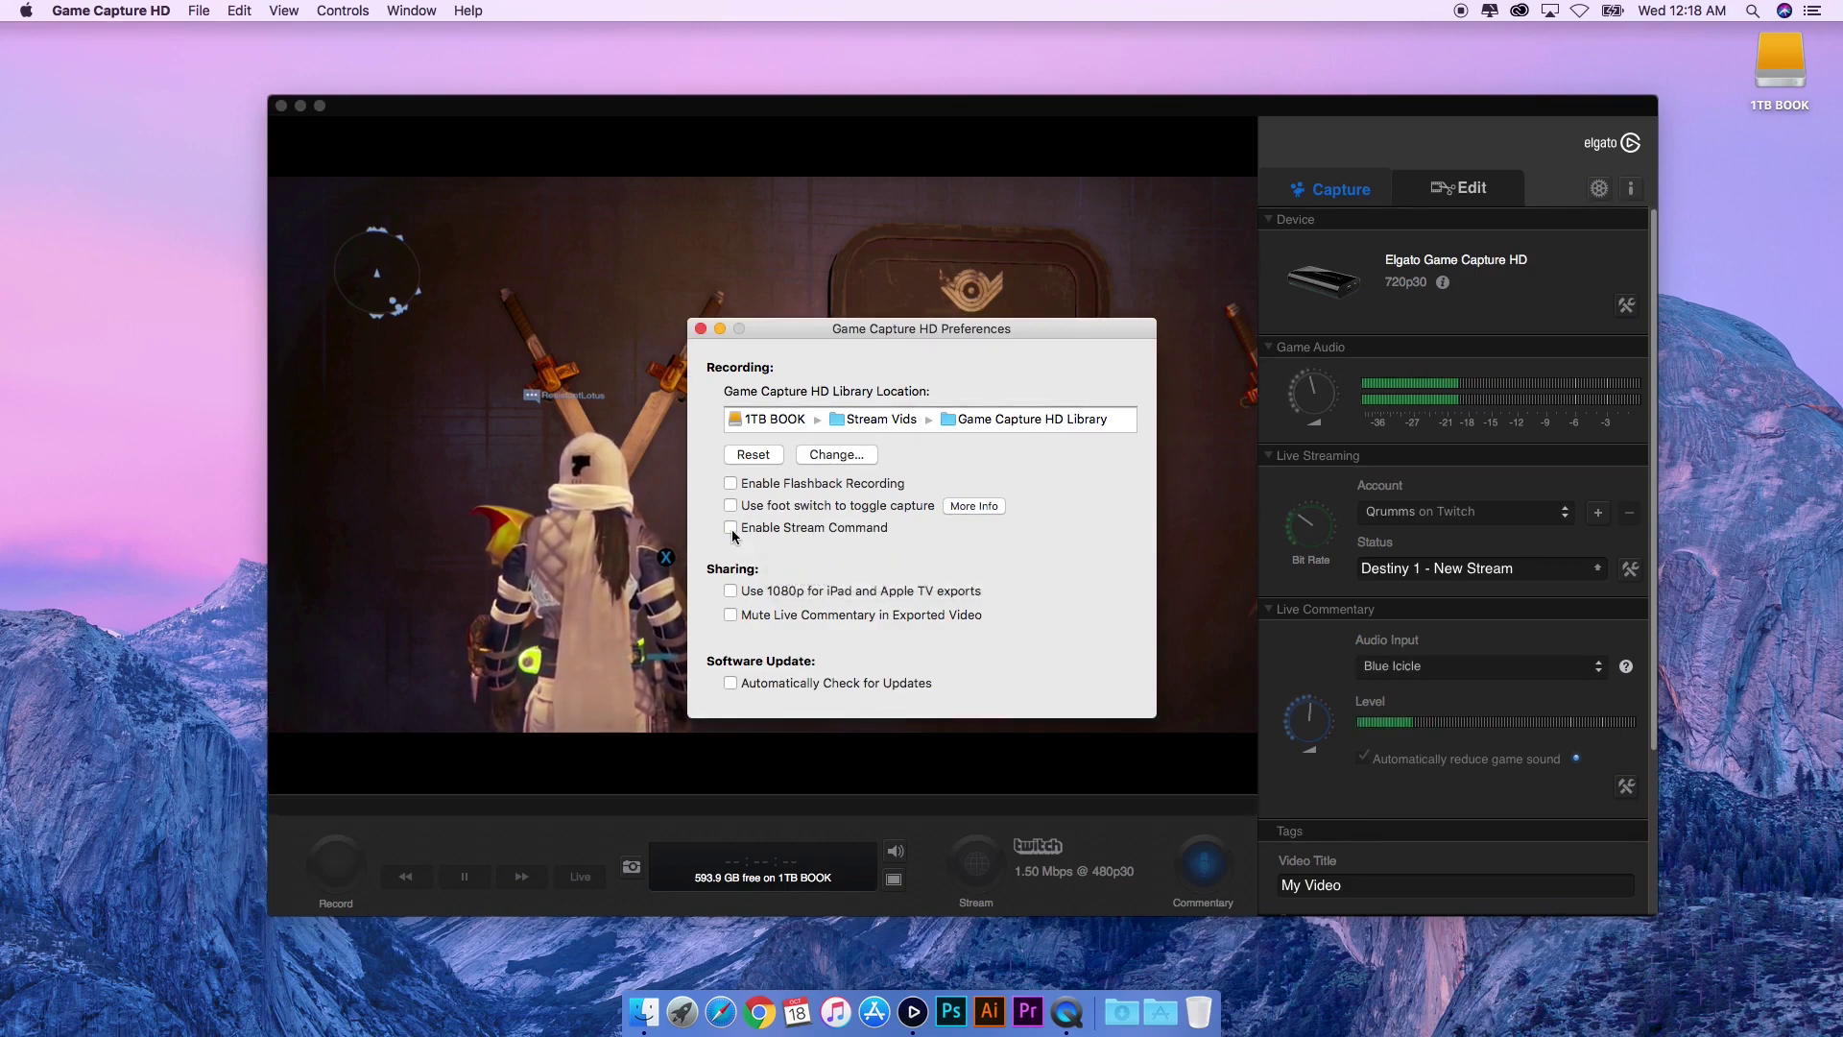
click(732, 528)
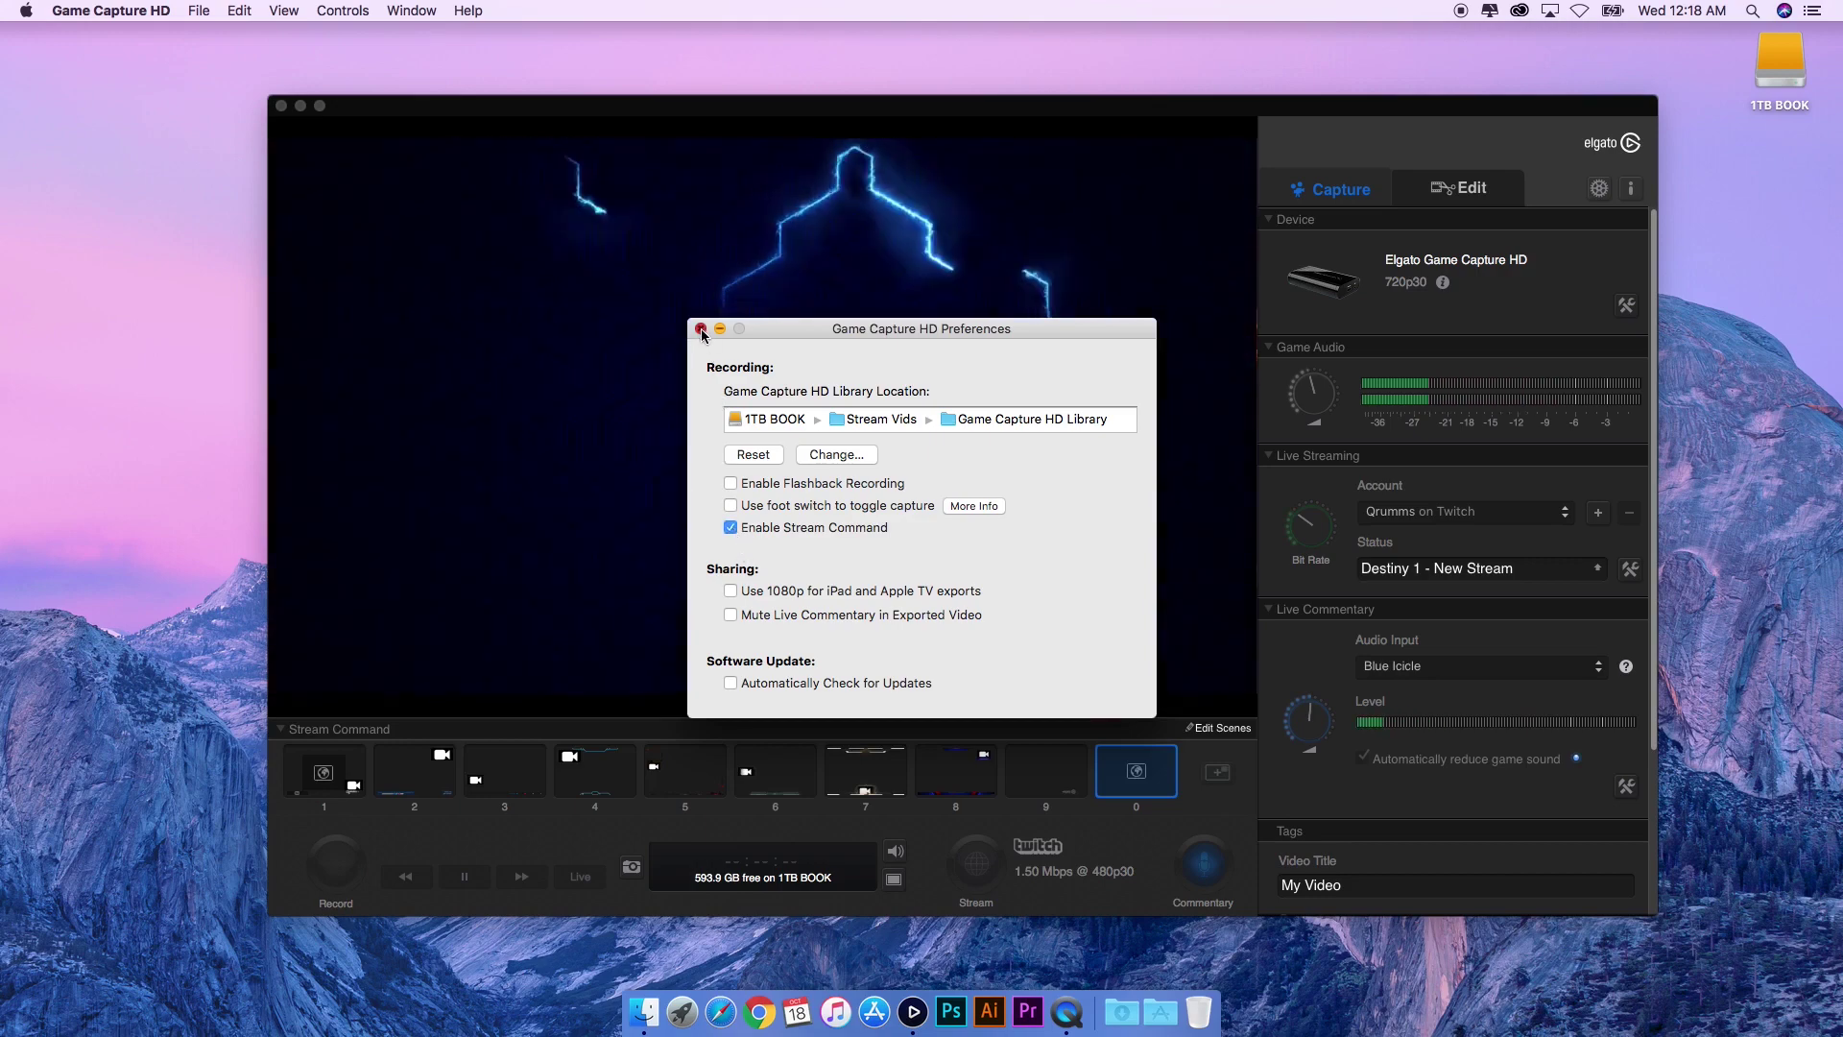
click(701, 328)
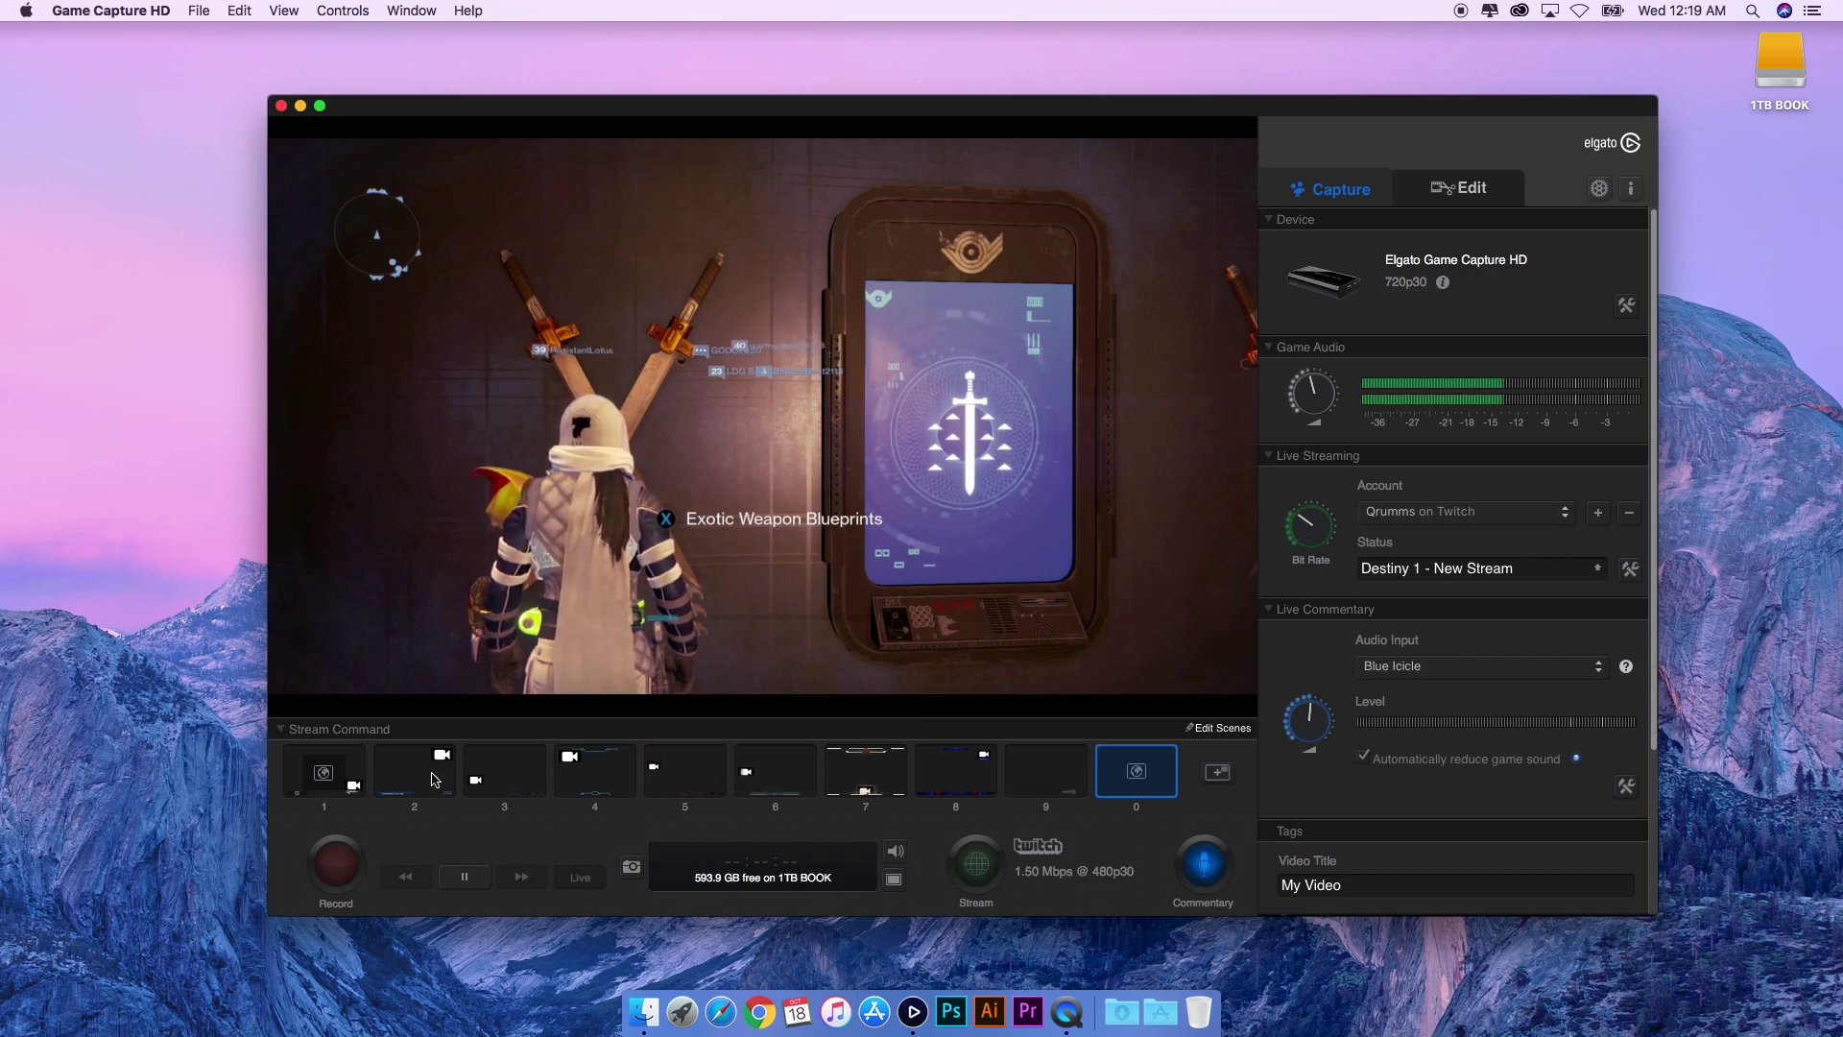
- Switch the stream to scene 7, then to scene 1 with the webcam overlay
click(866, 779)
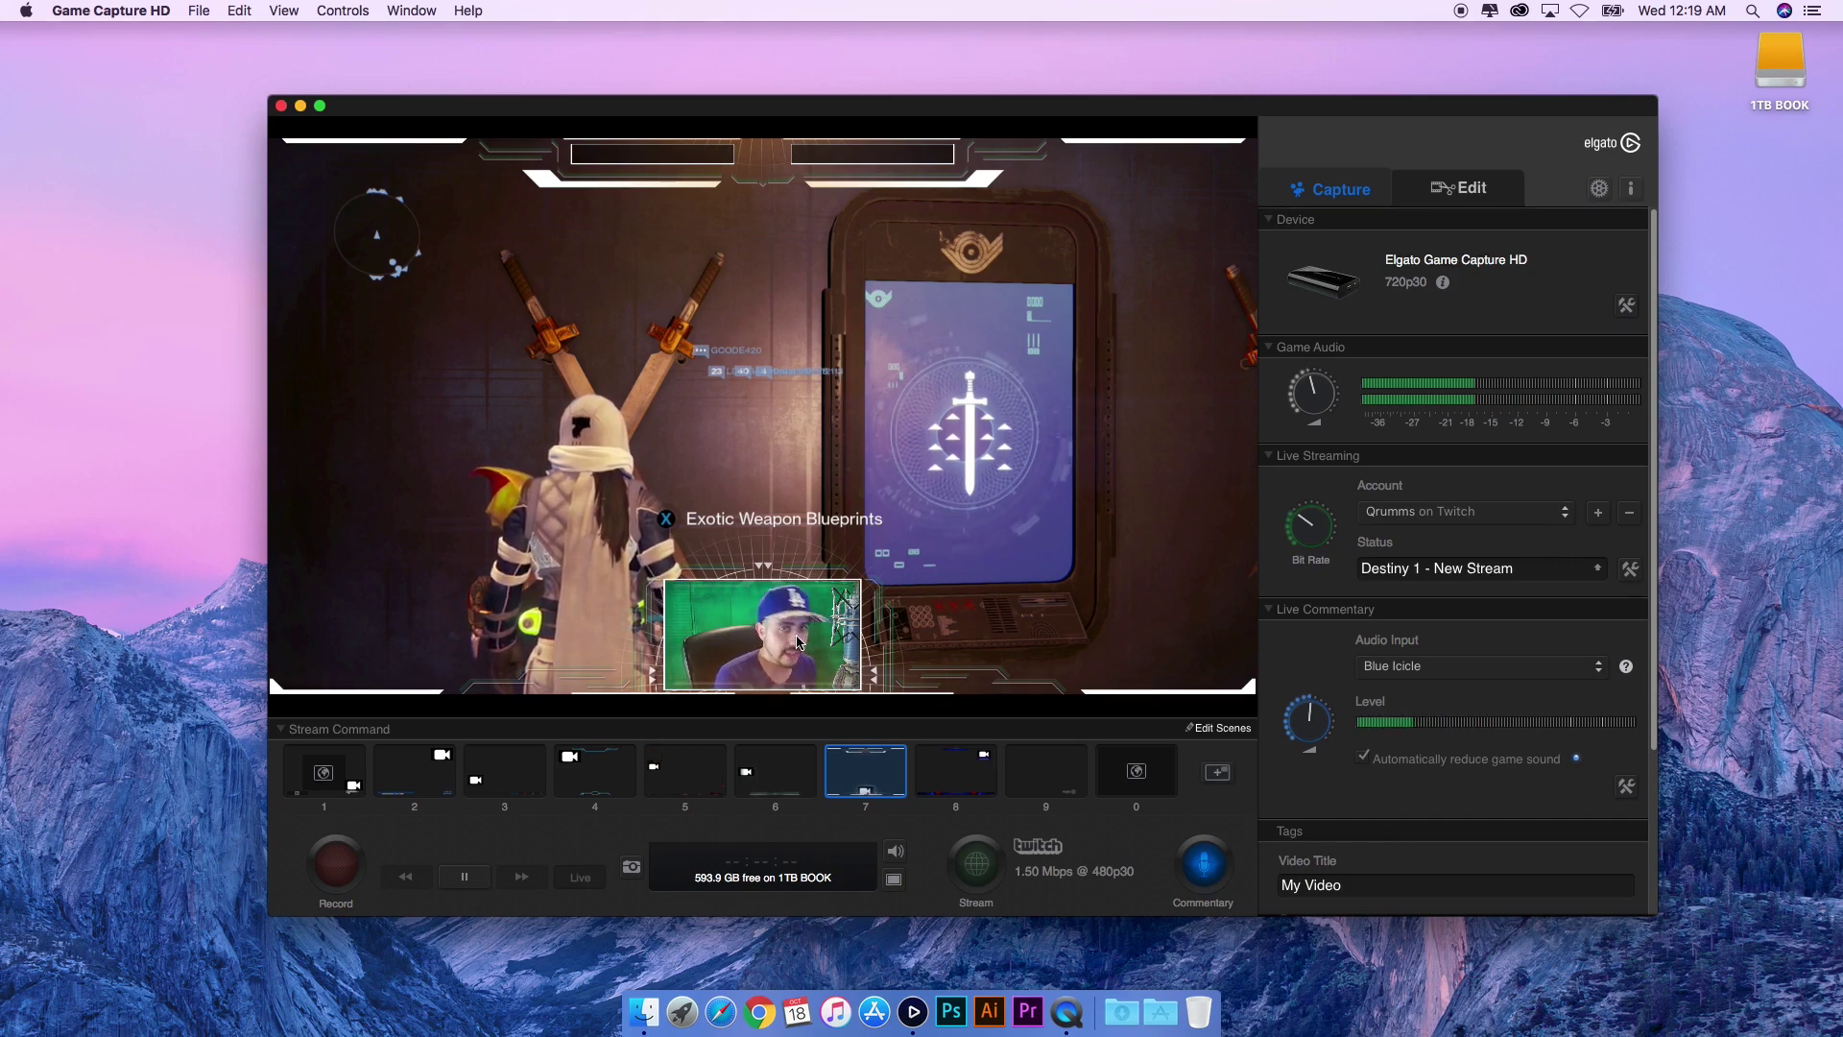
click(324, 774)
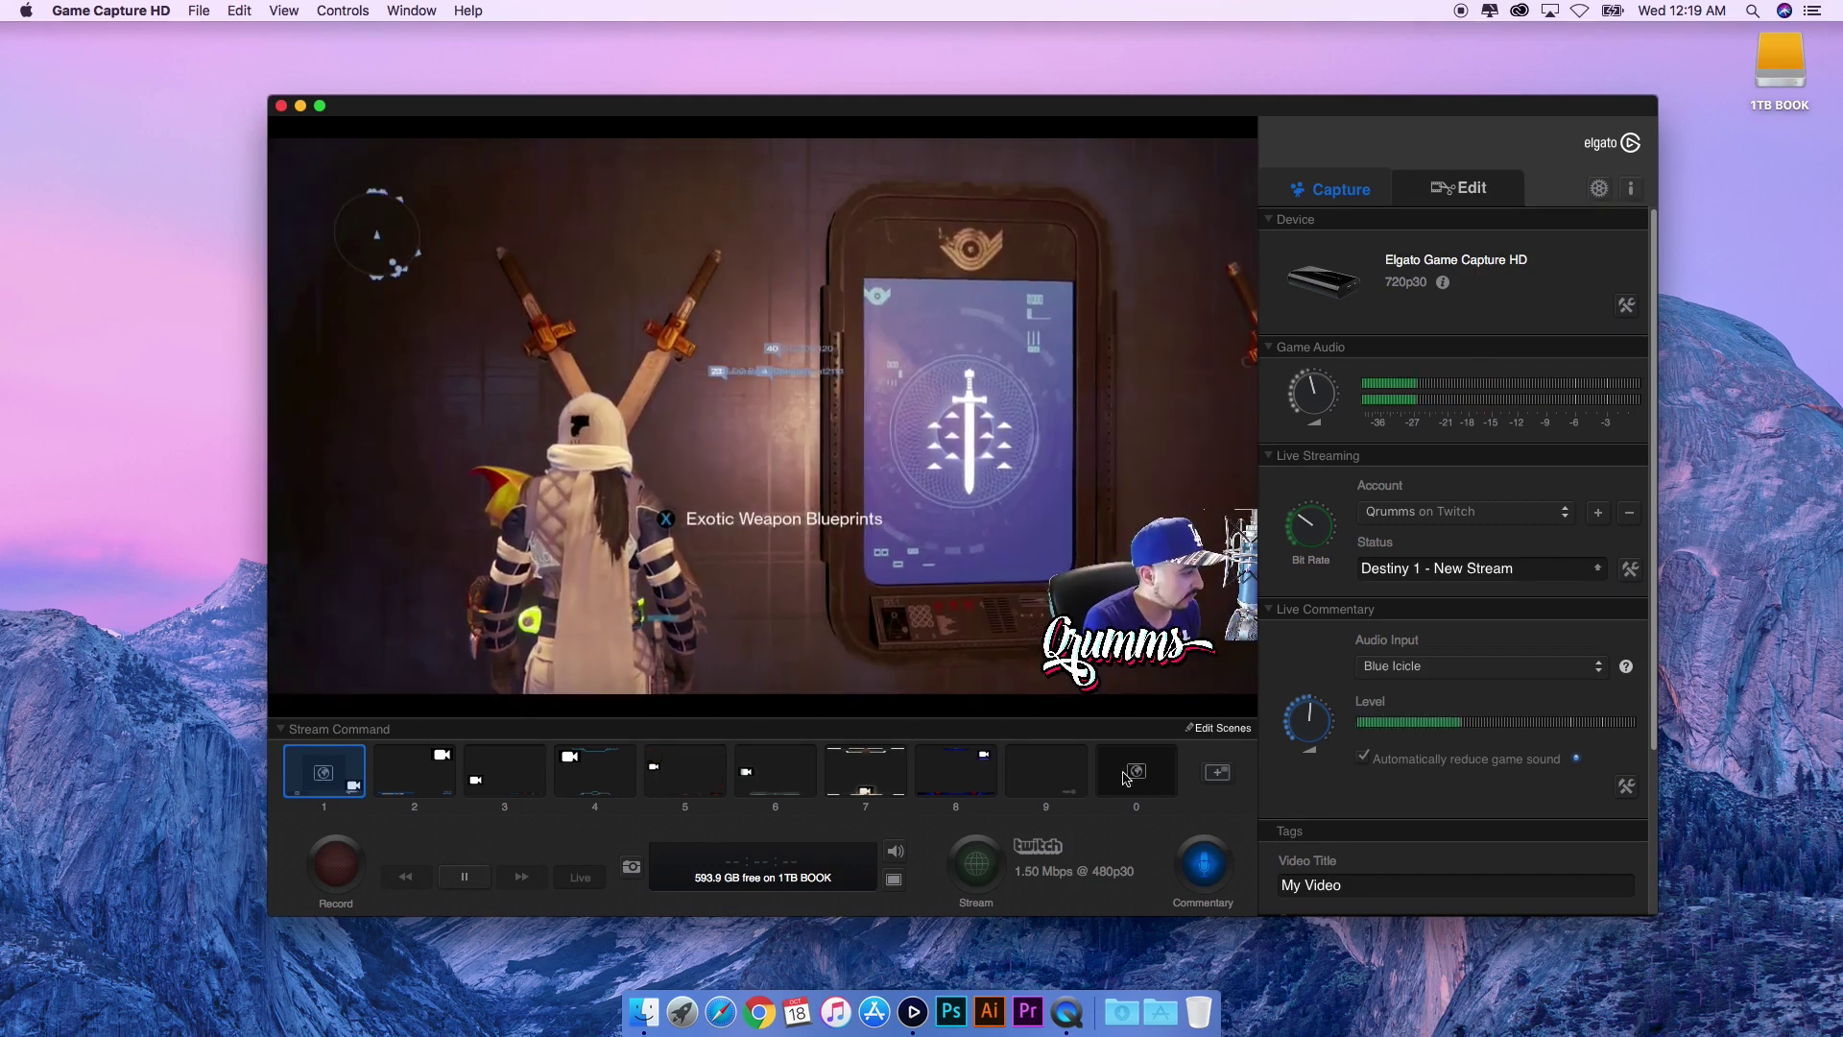
click(1220, 729)
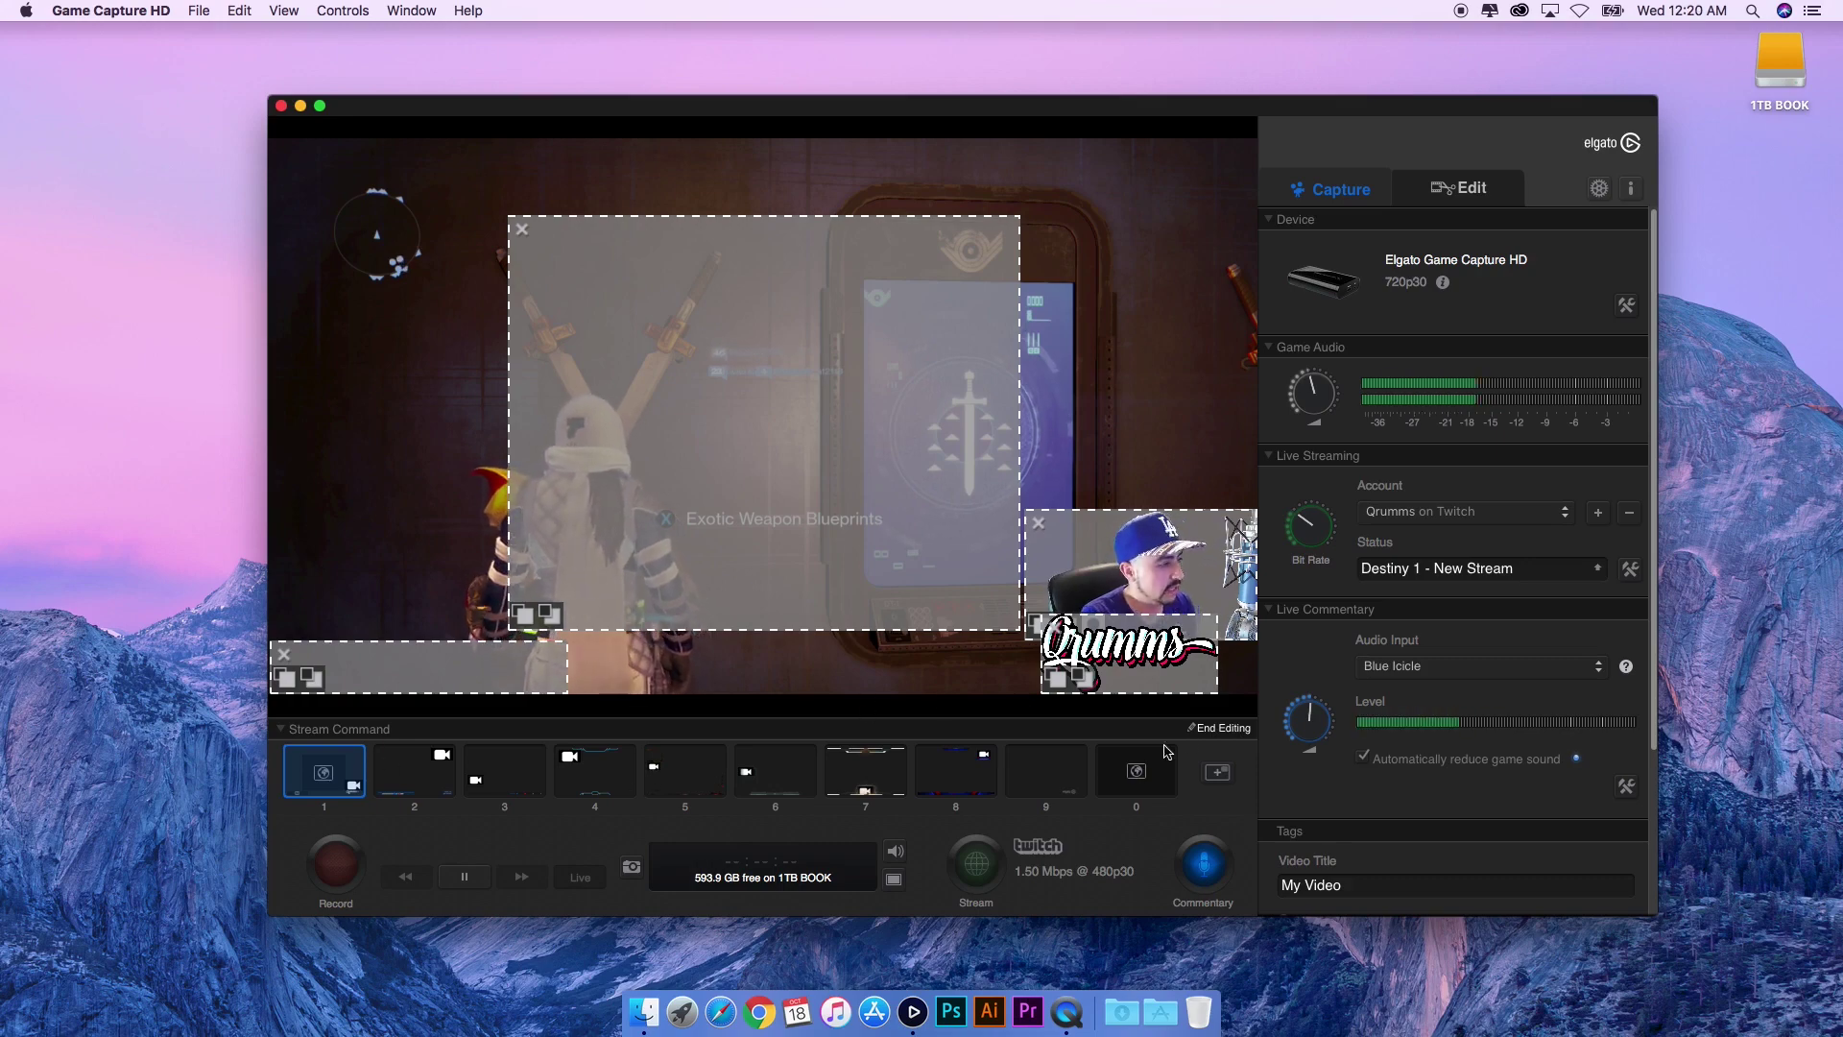
click(1216, 732)
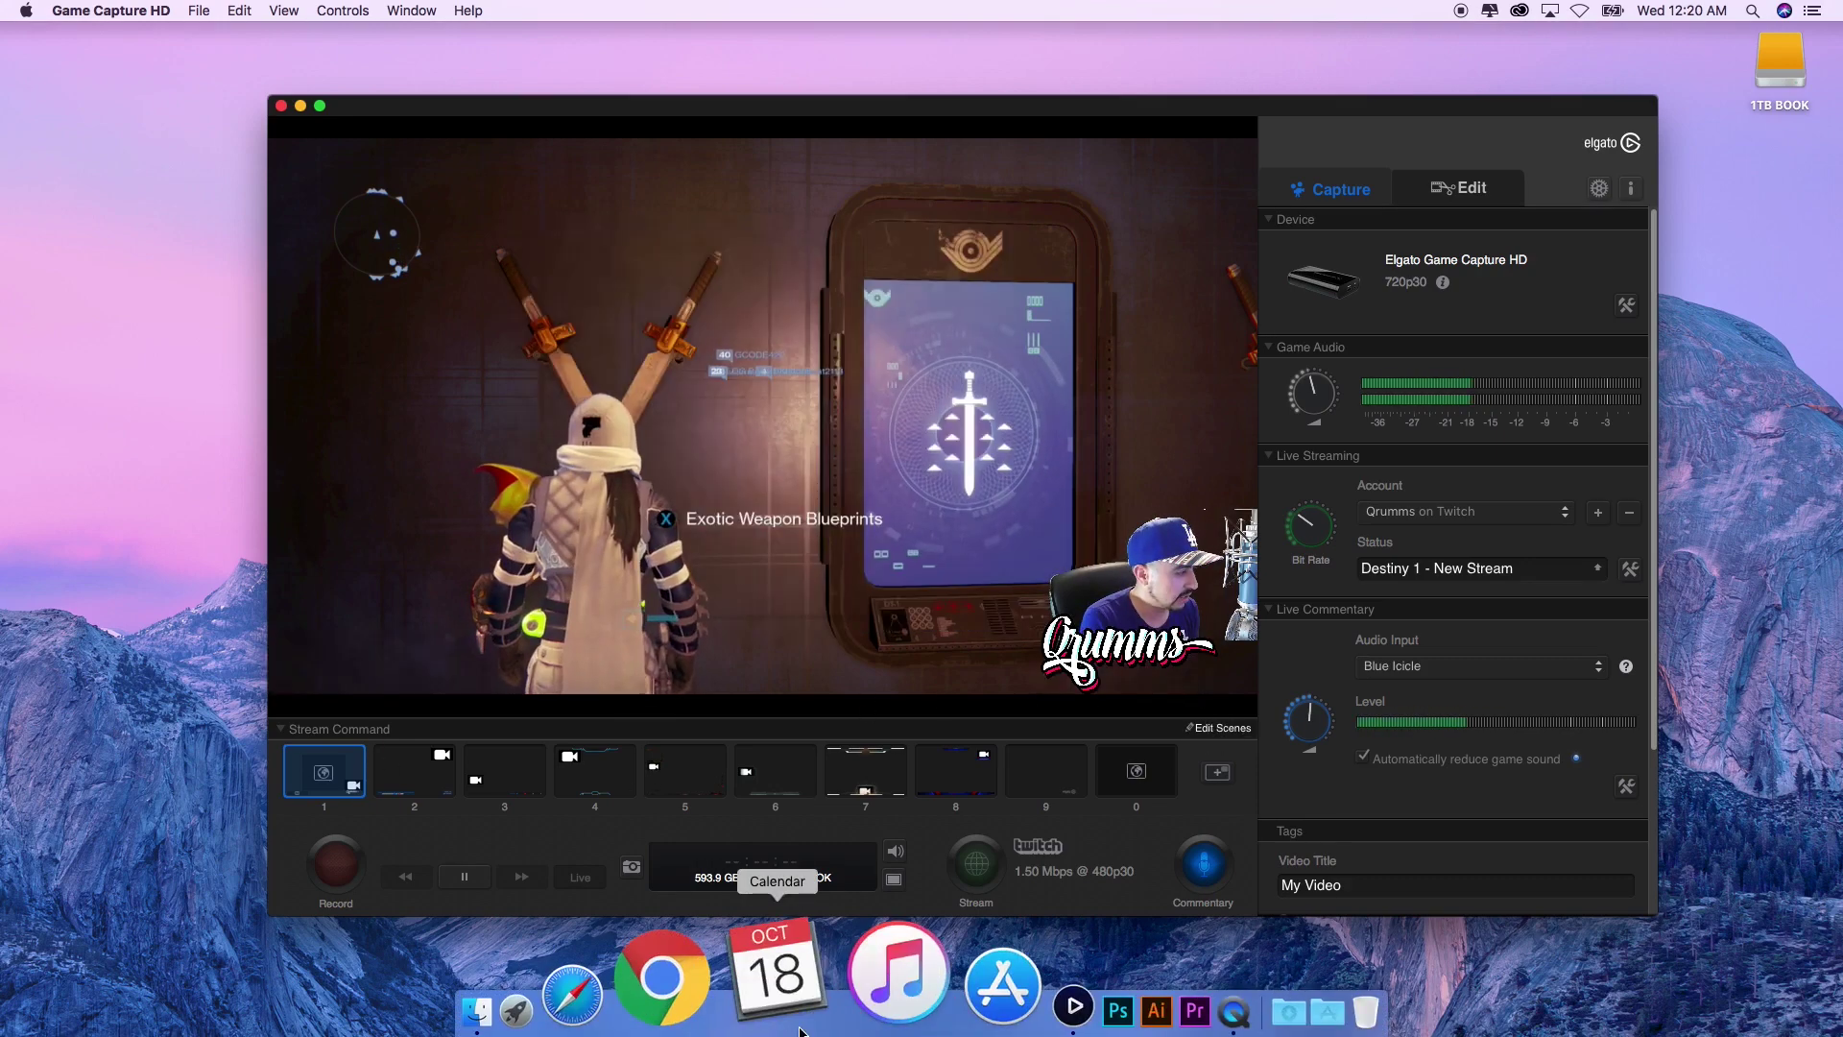
click(731, 983)
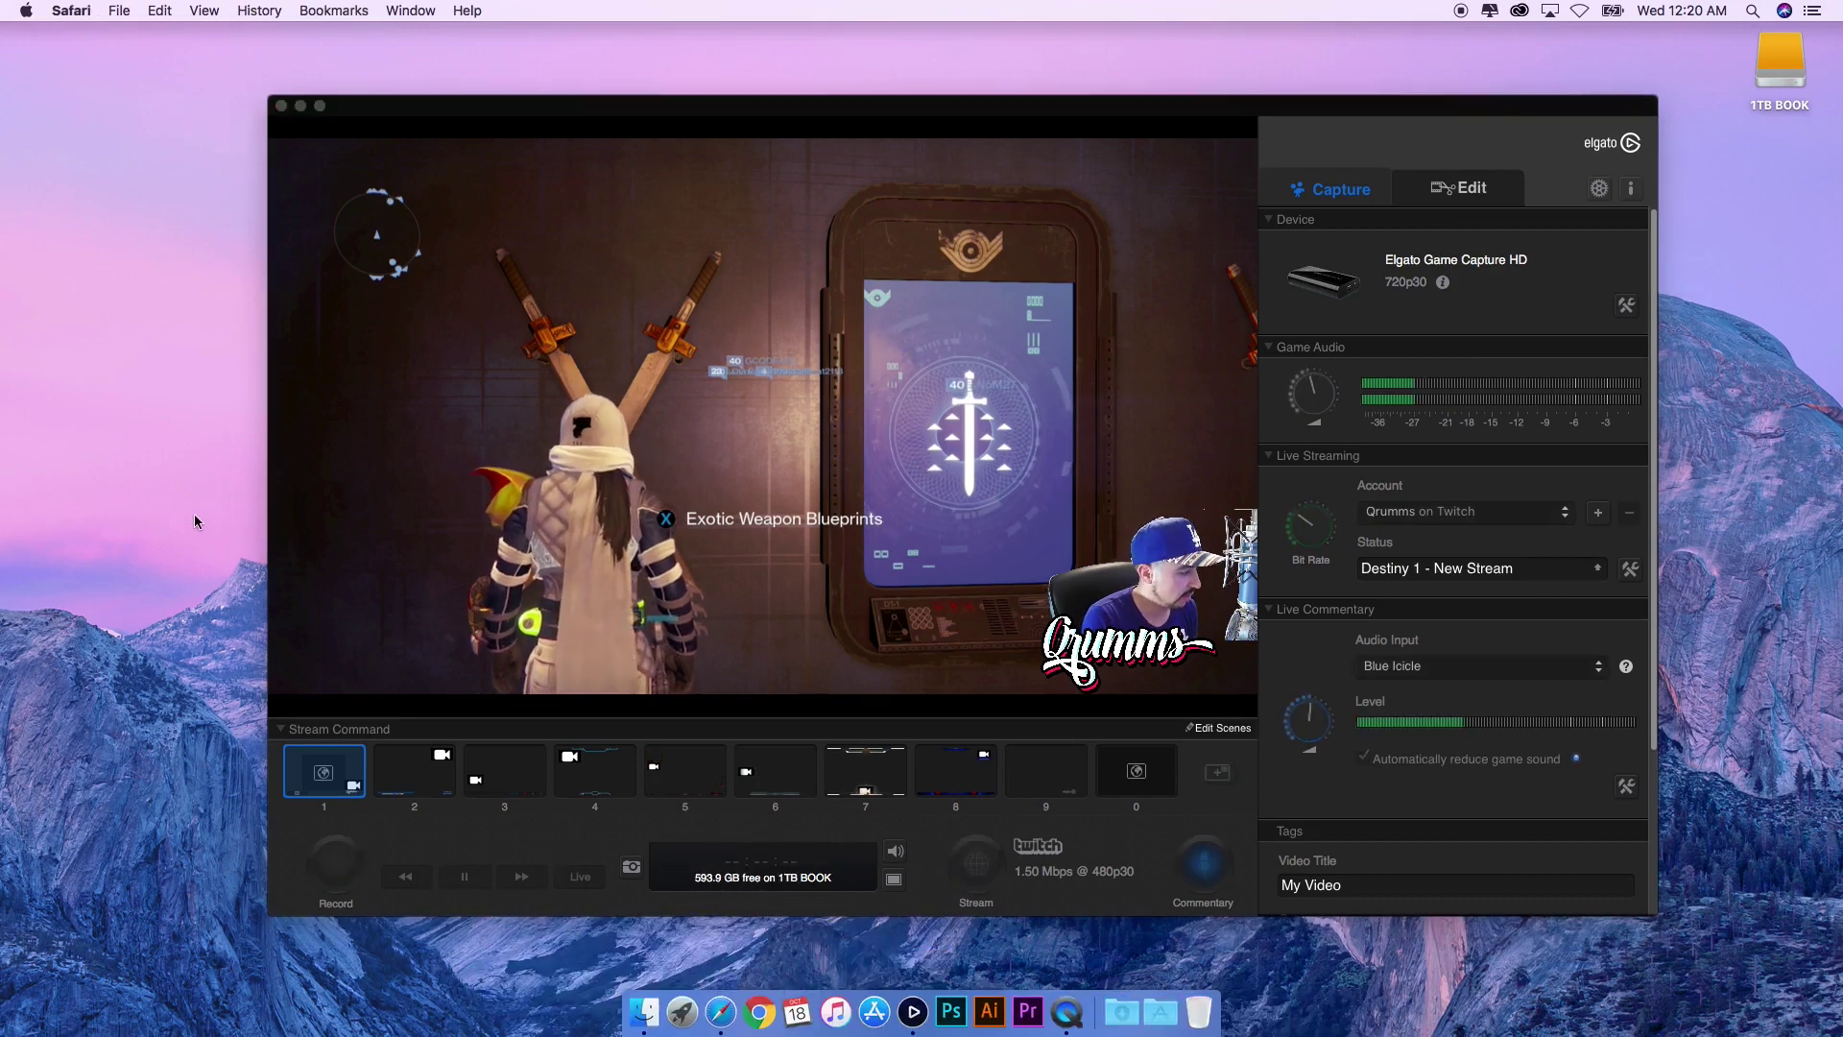
- In a new Safari window, sign in to Streamlabs with Twitch and open the Alert Box widget
key(super+n)
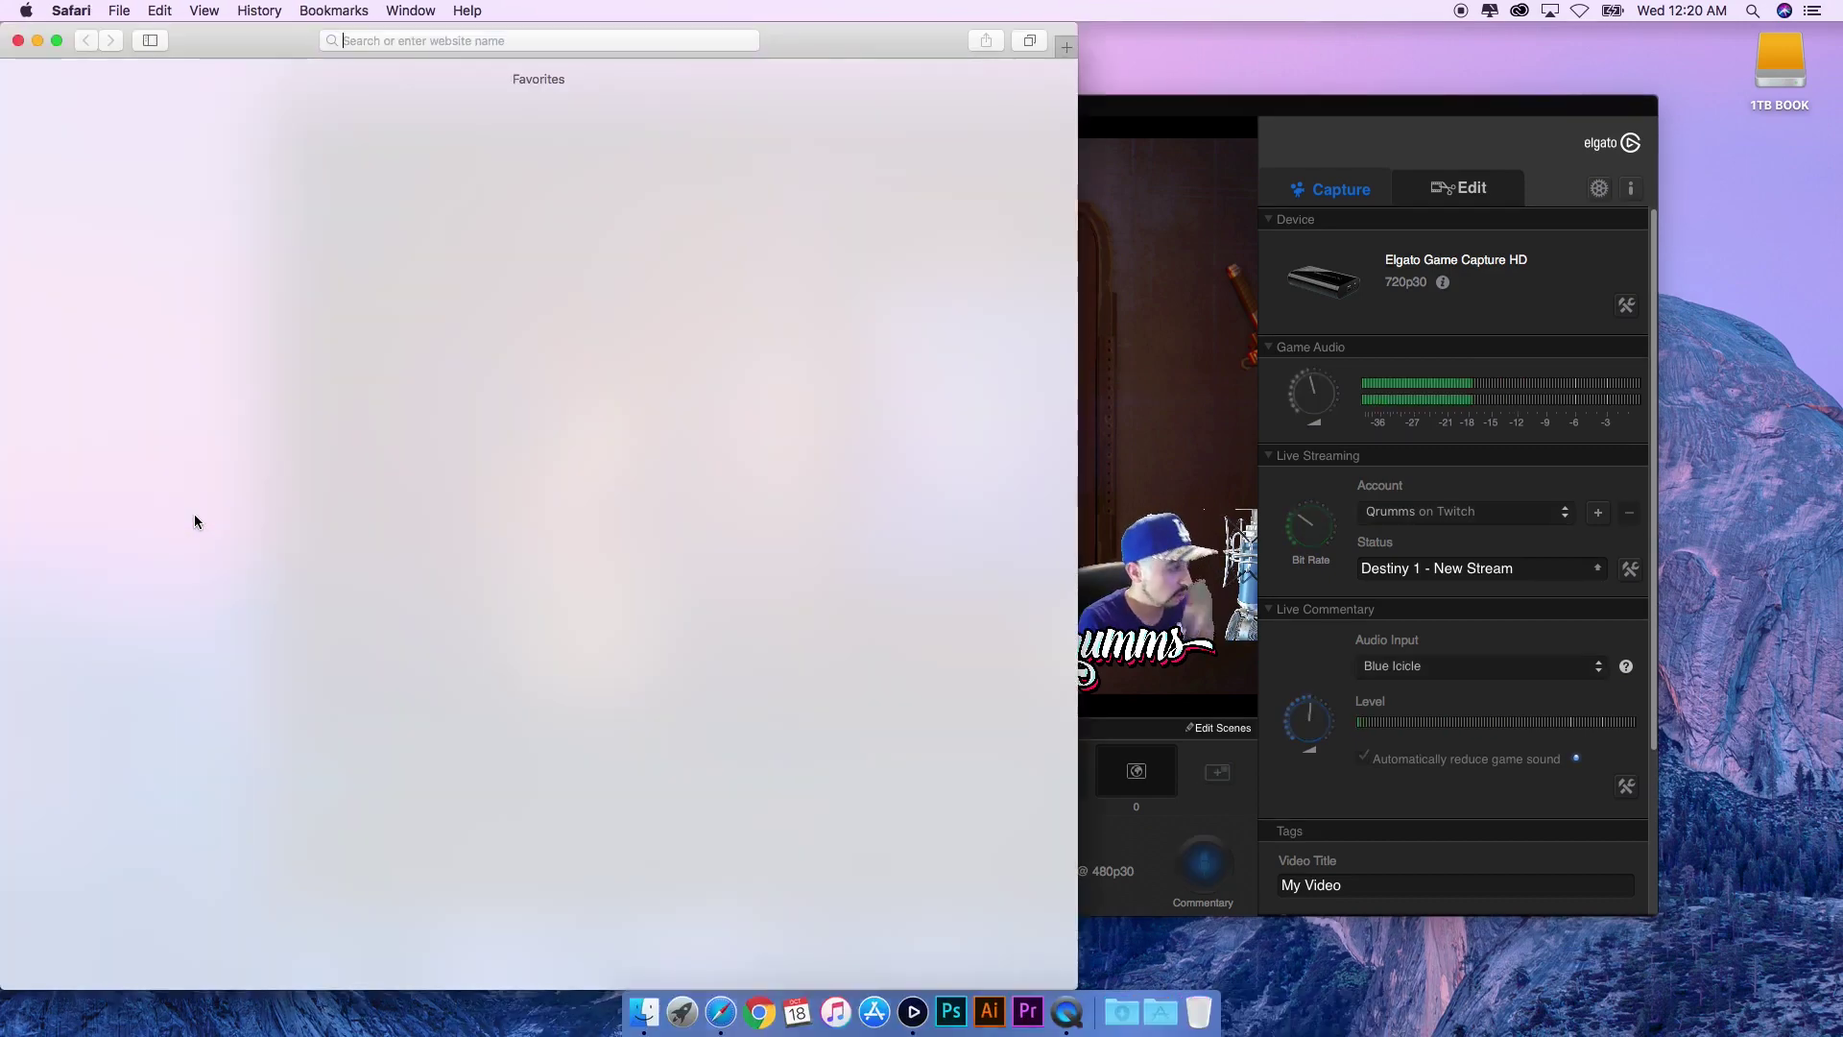
click(170, 140)
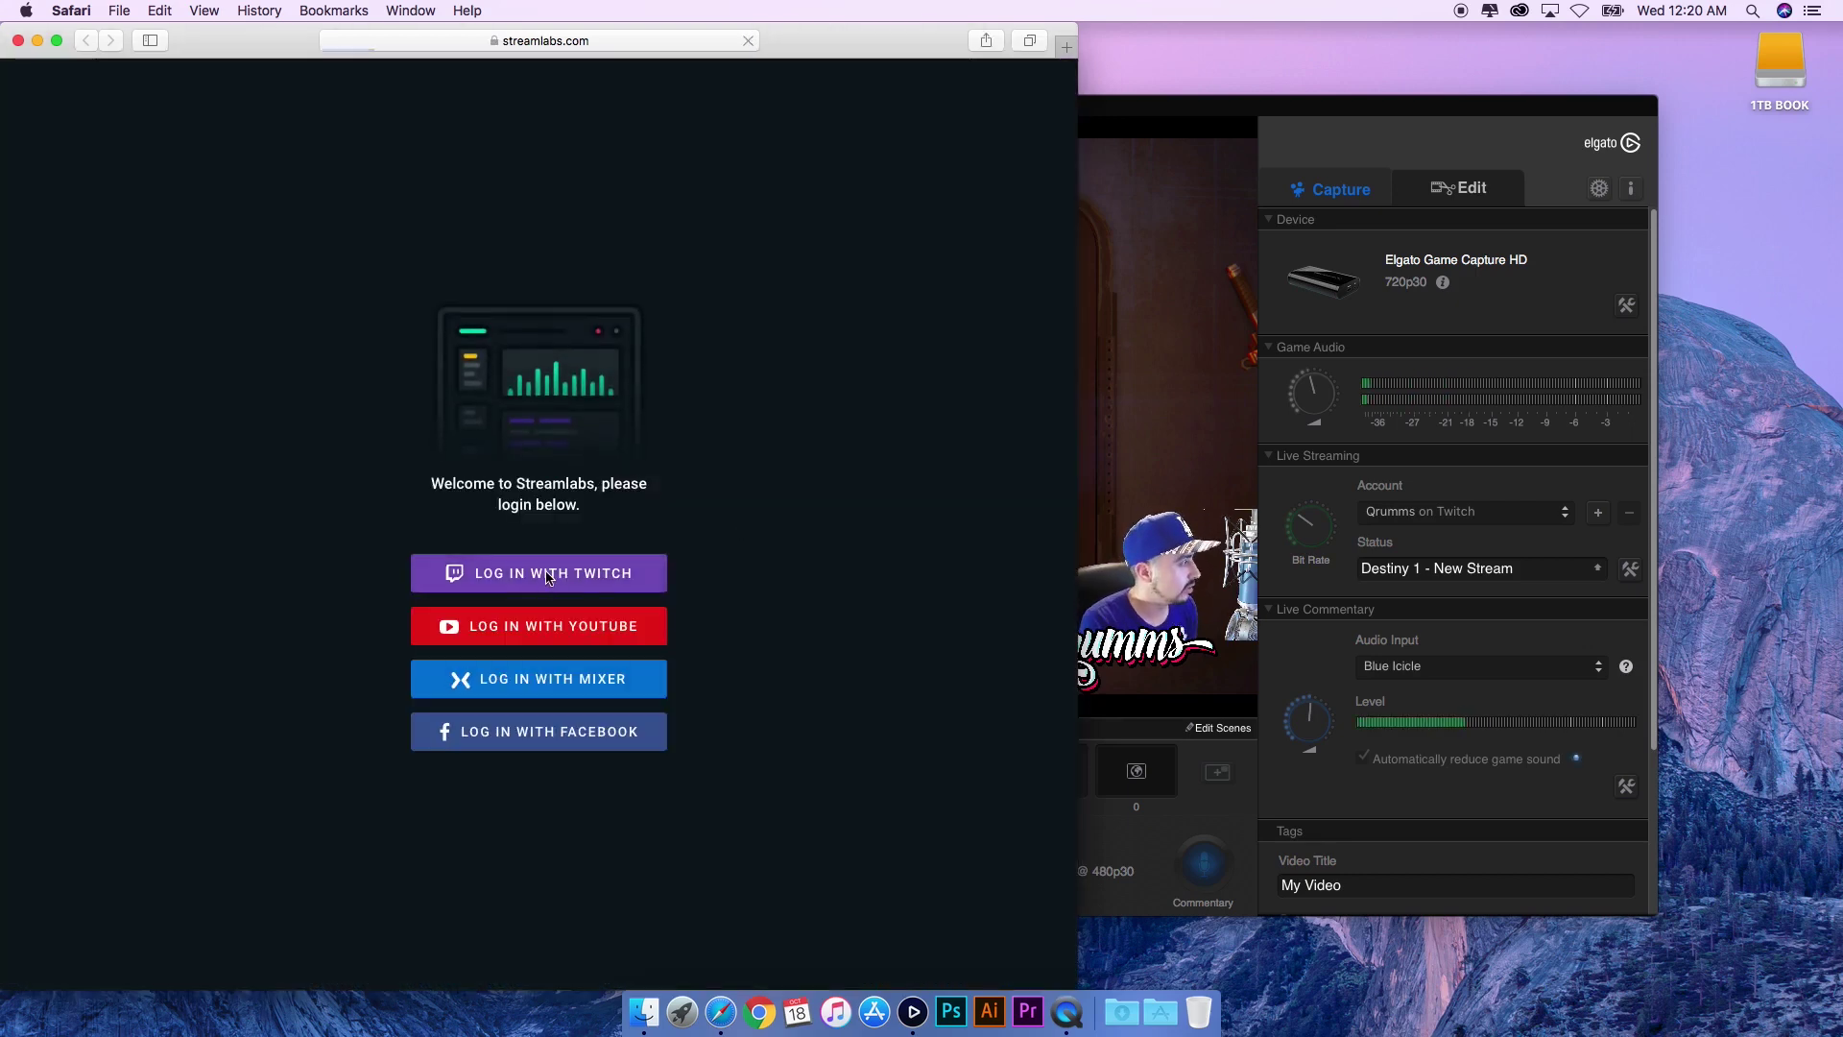
click(549, 574)
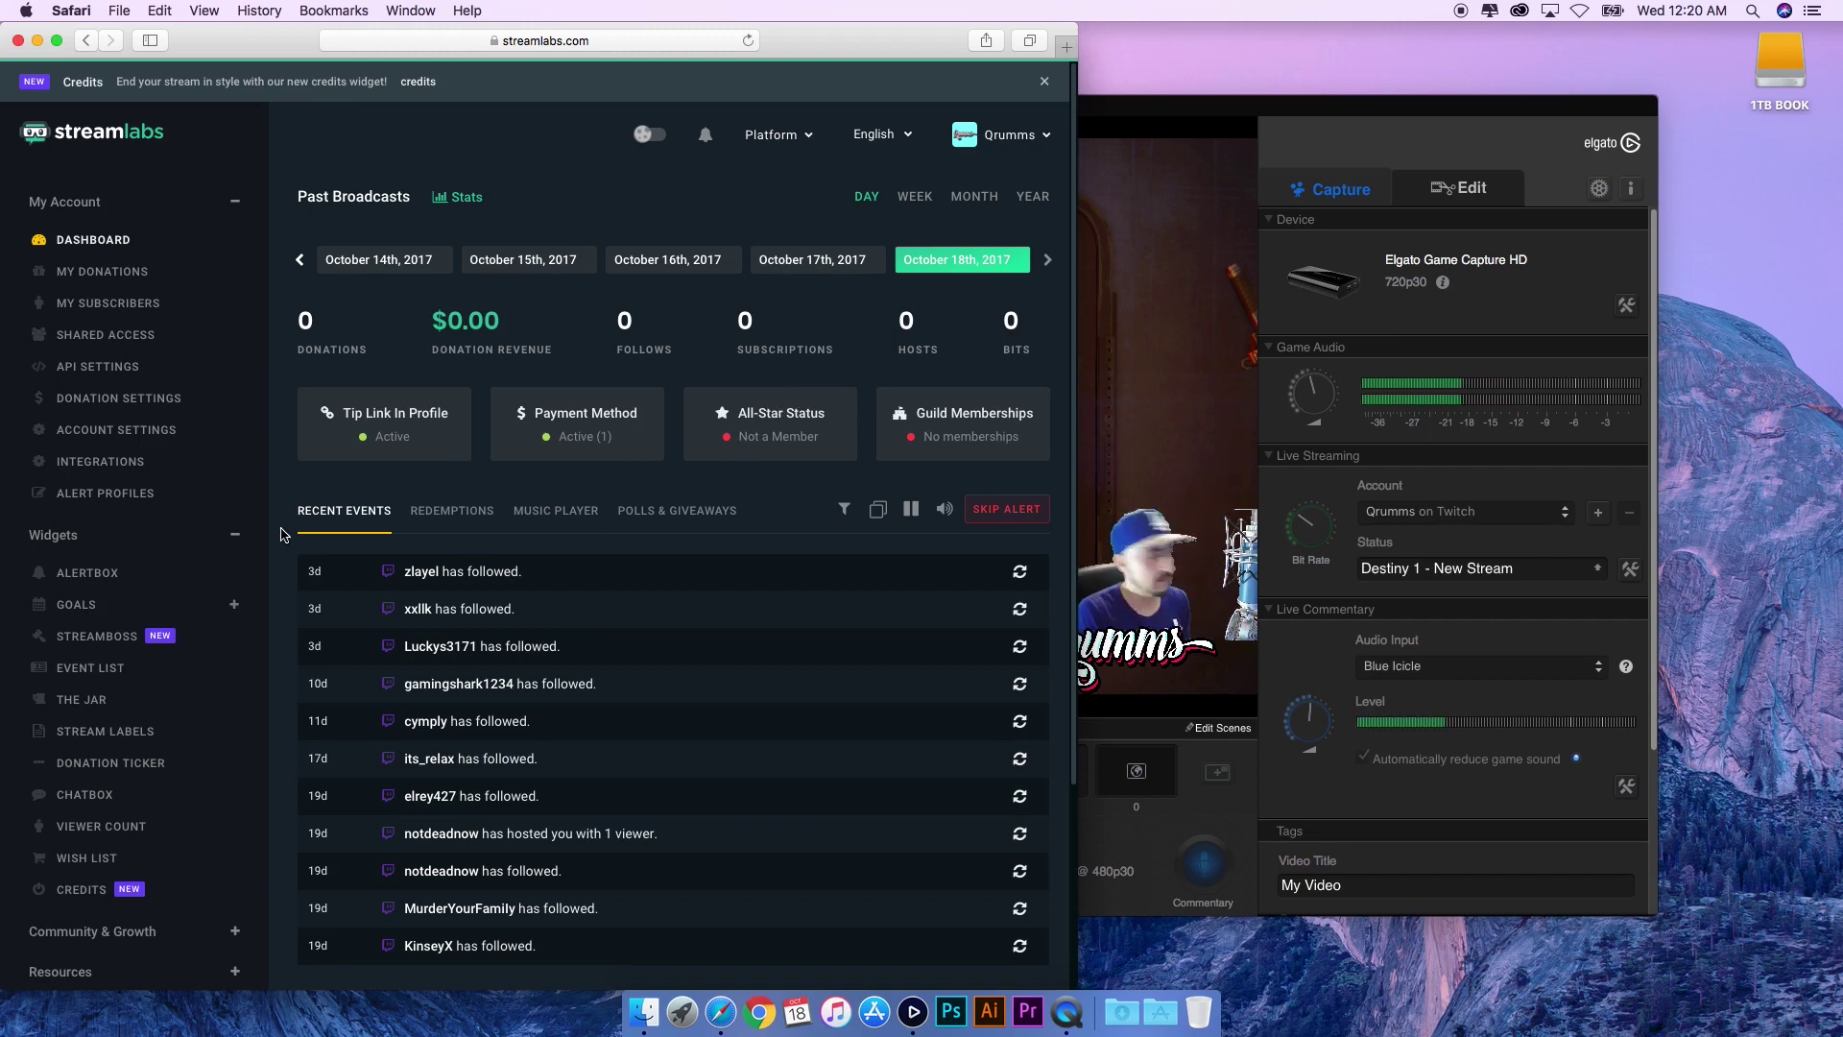
click(93, 576)
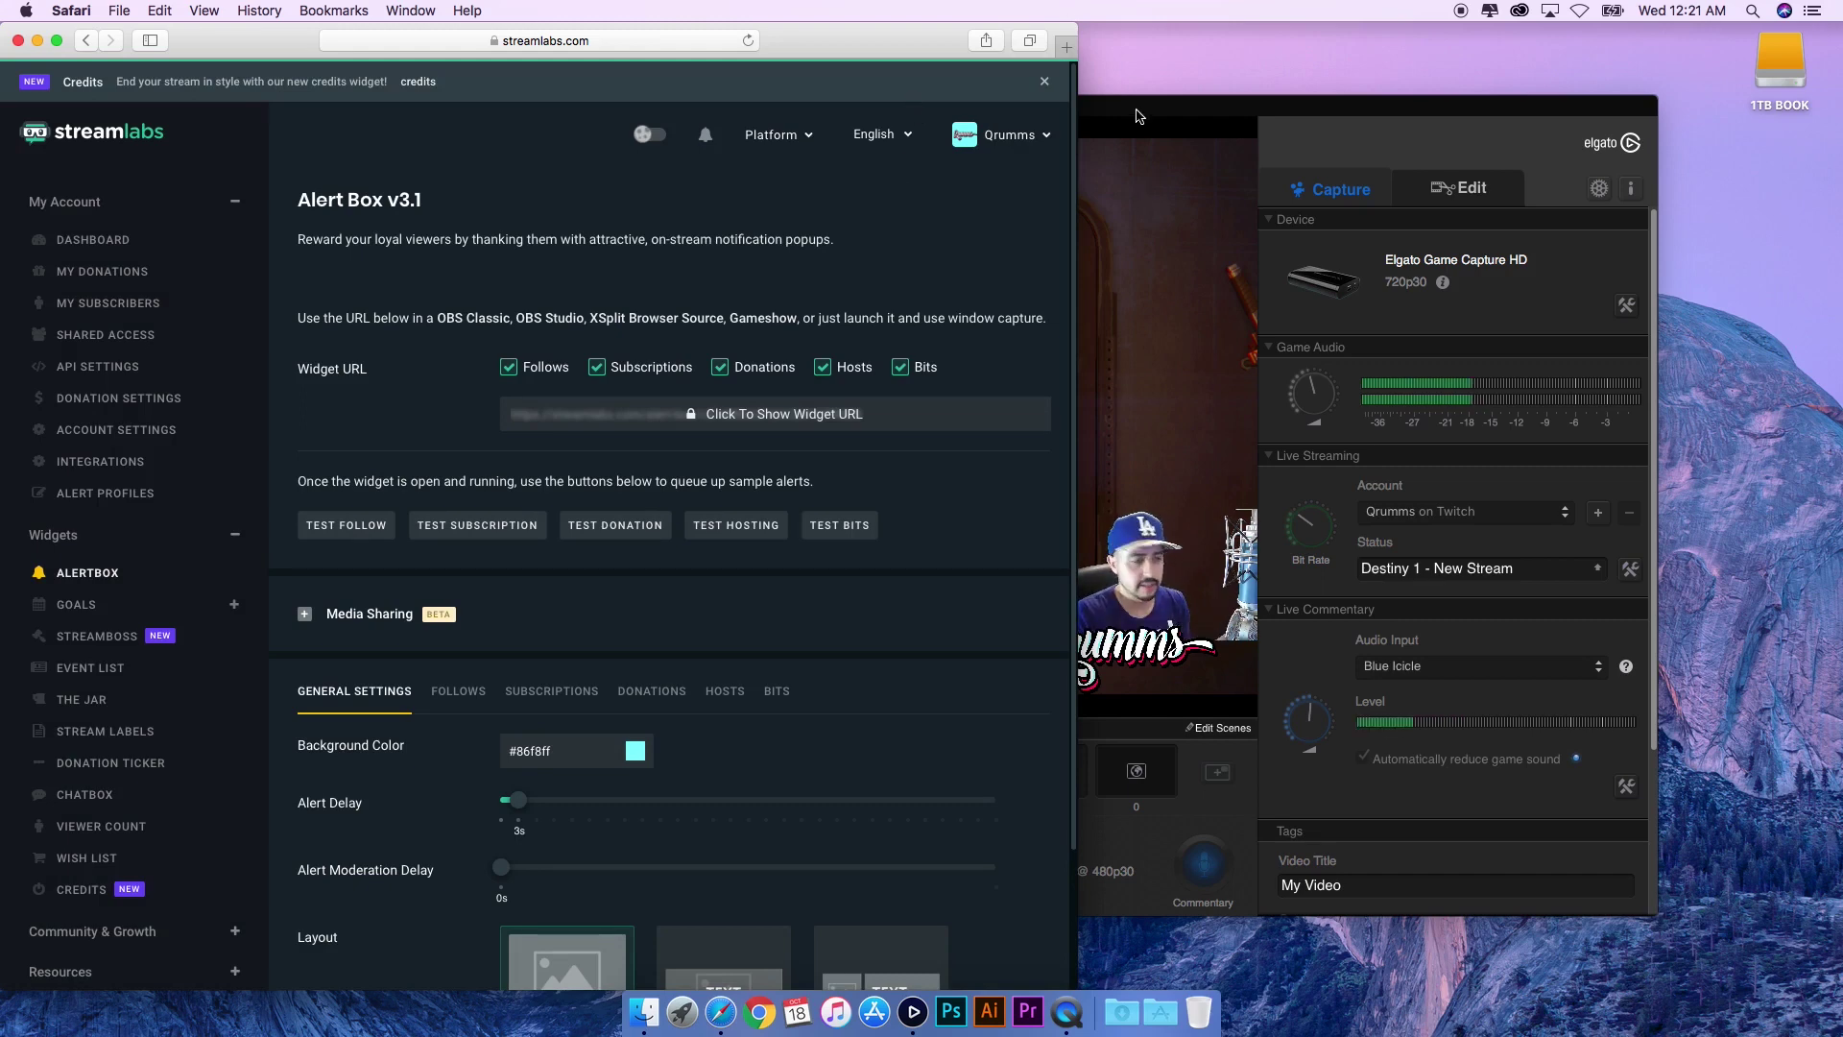
- Move the Game Capture HD window to the right, beside the Streamlabs page
drag(1135, 113, 1714, 125)
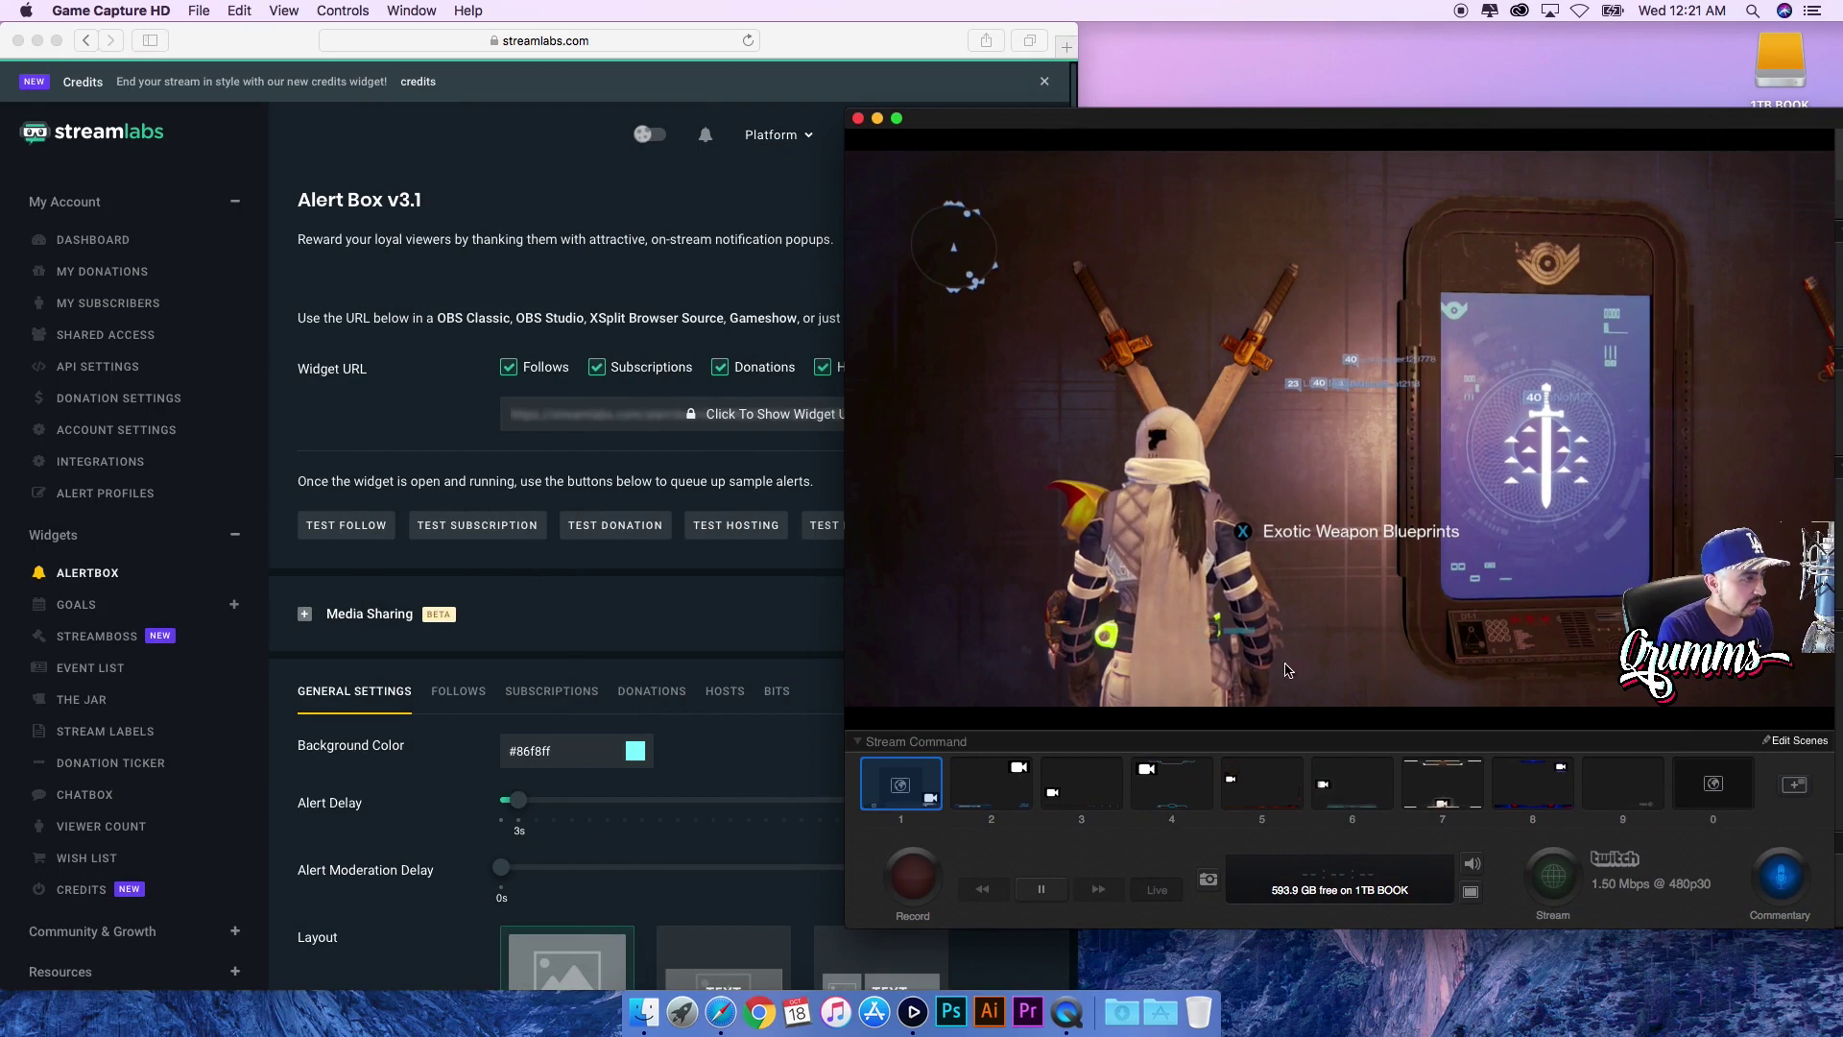
- Narrow the Alert Box page beside the preview and look through its Media Sharing options
click(833, 580)
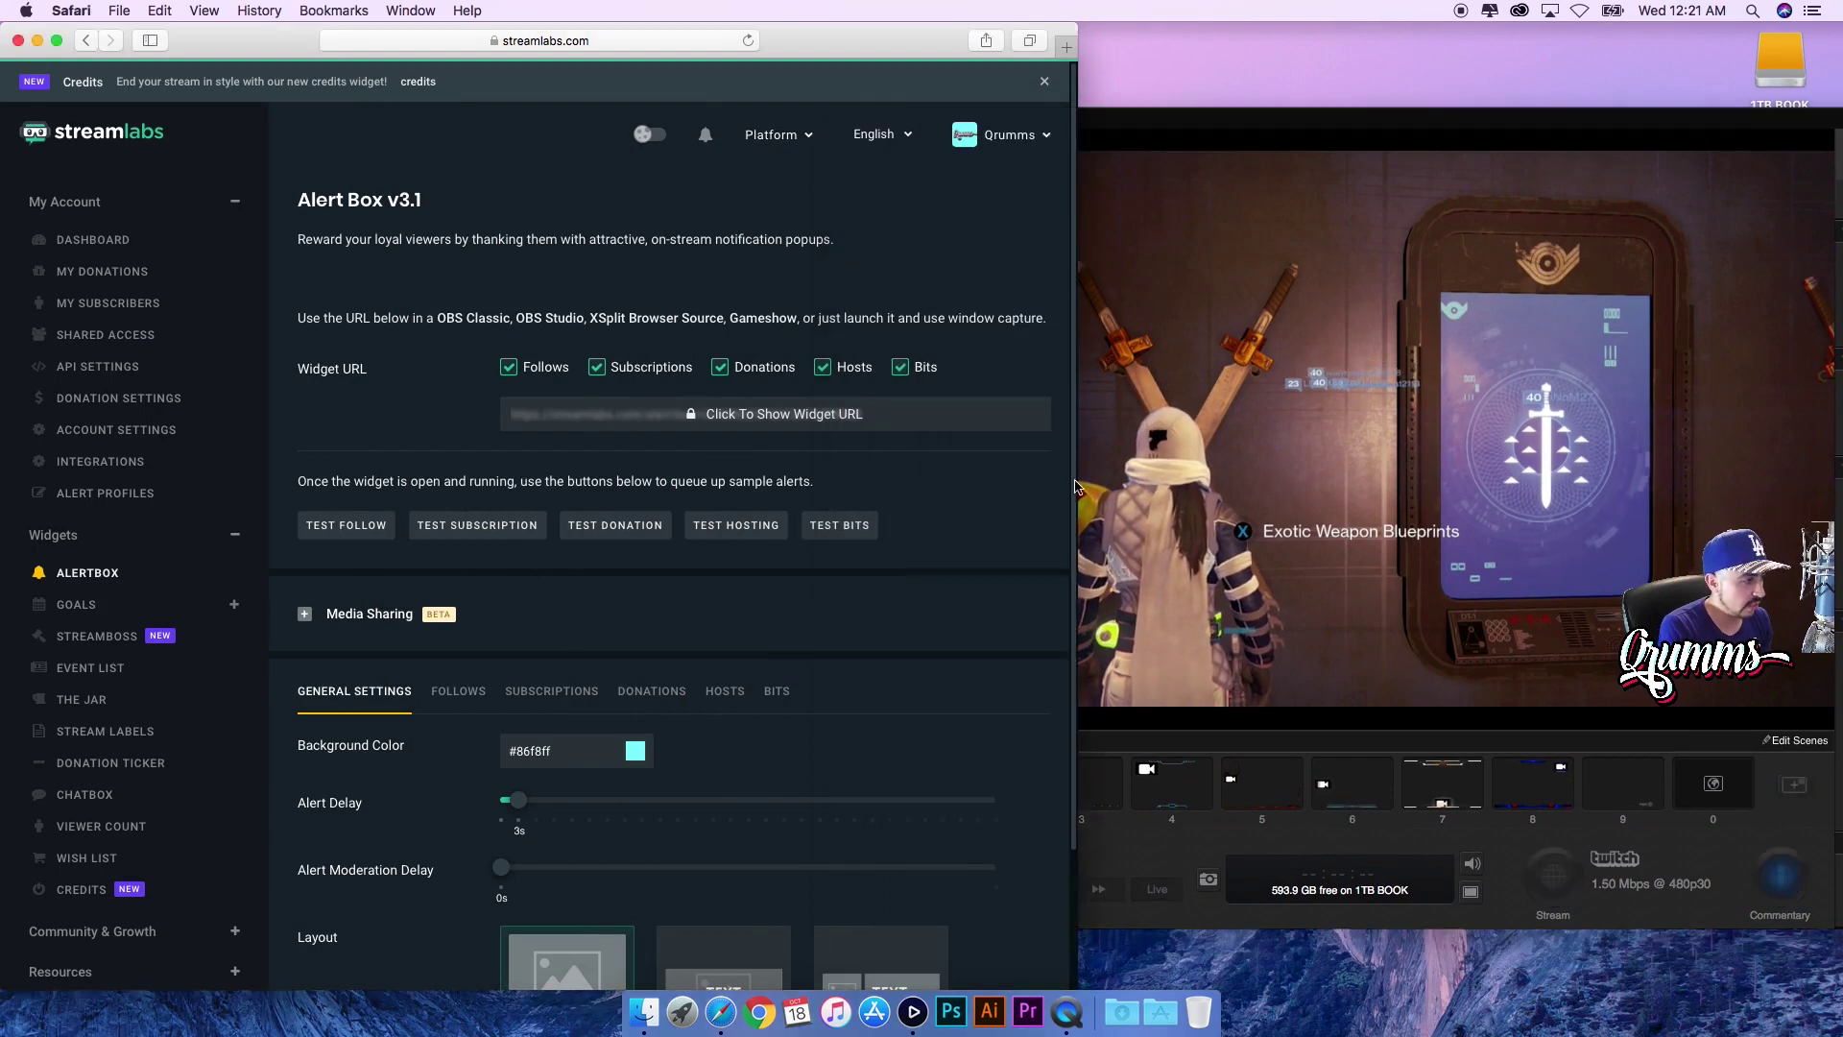
drag(984, 479, 975, 480)
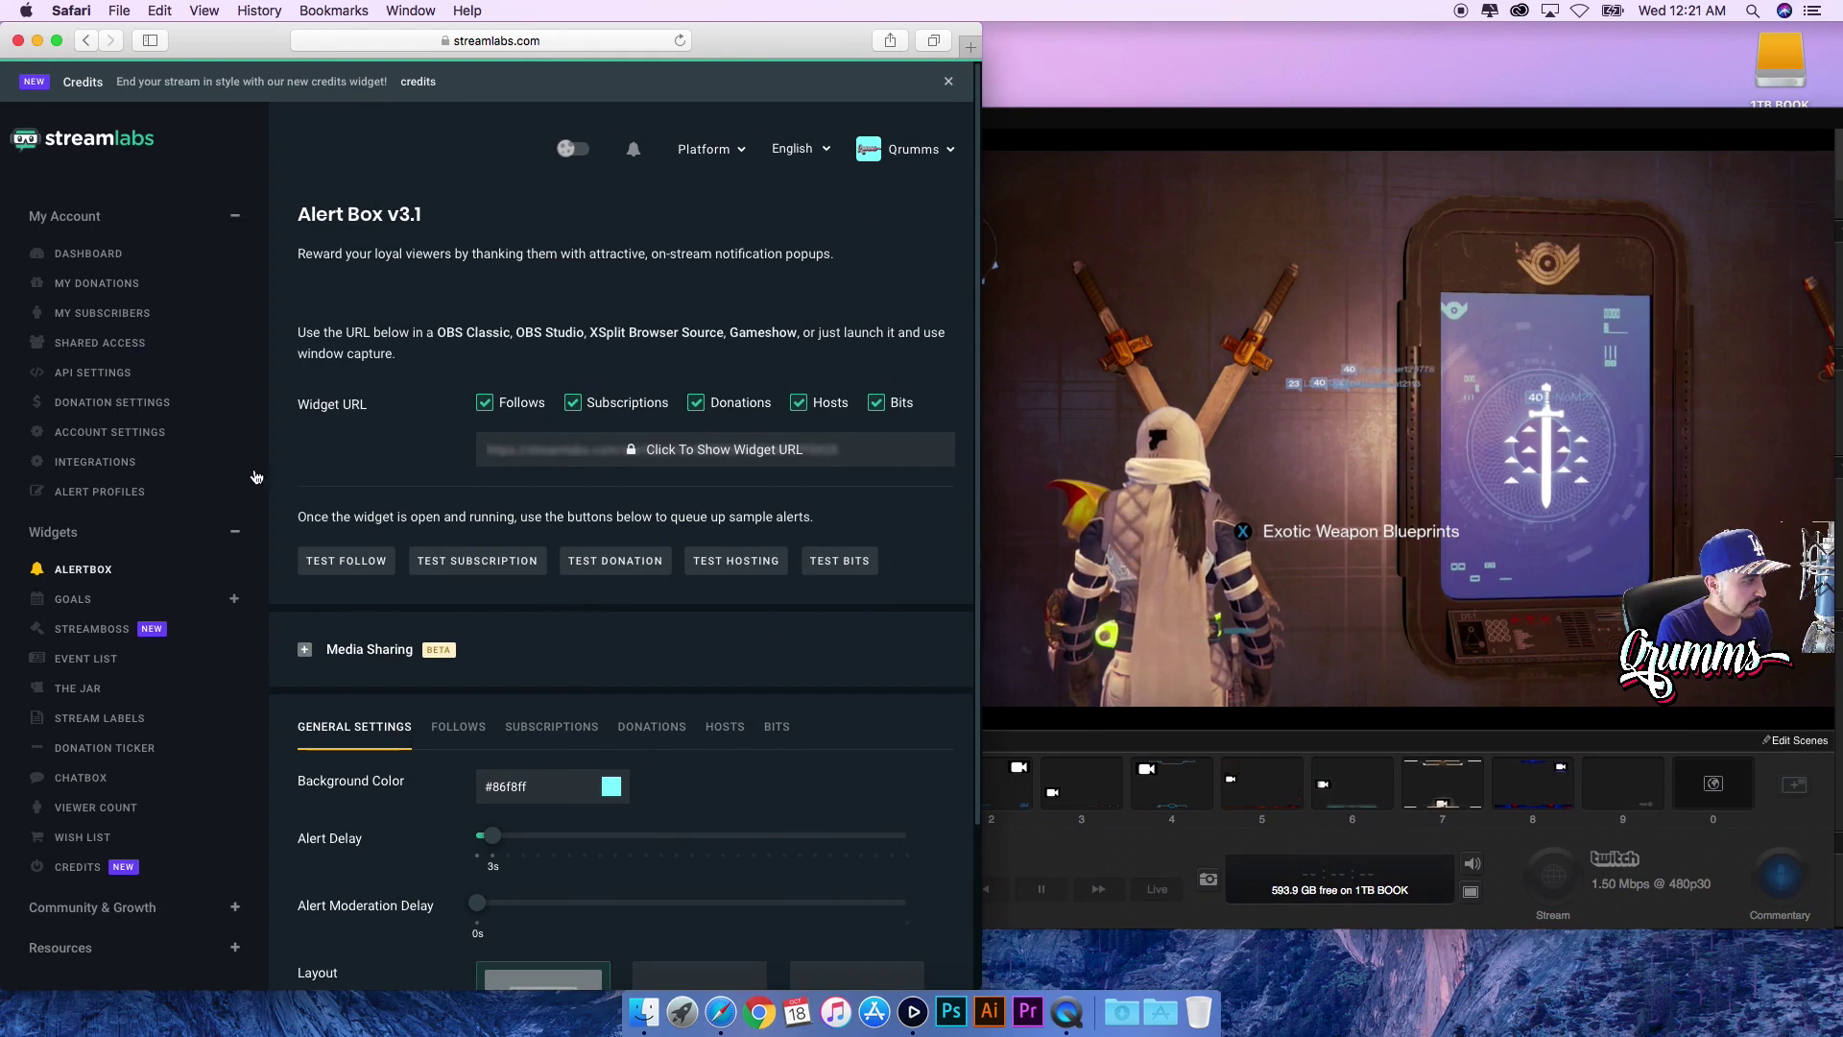
click(730, 650)
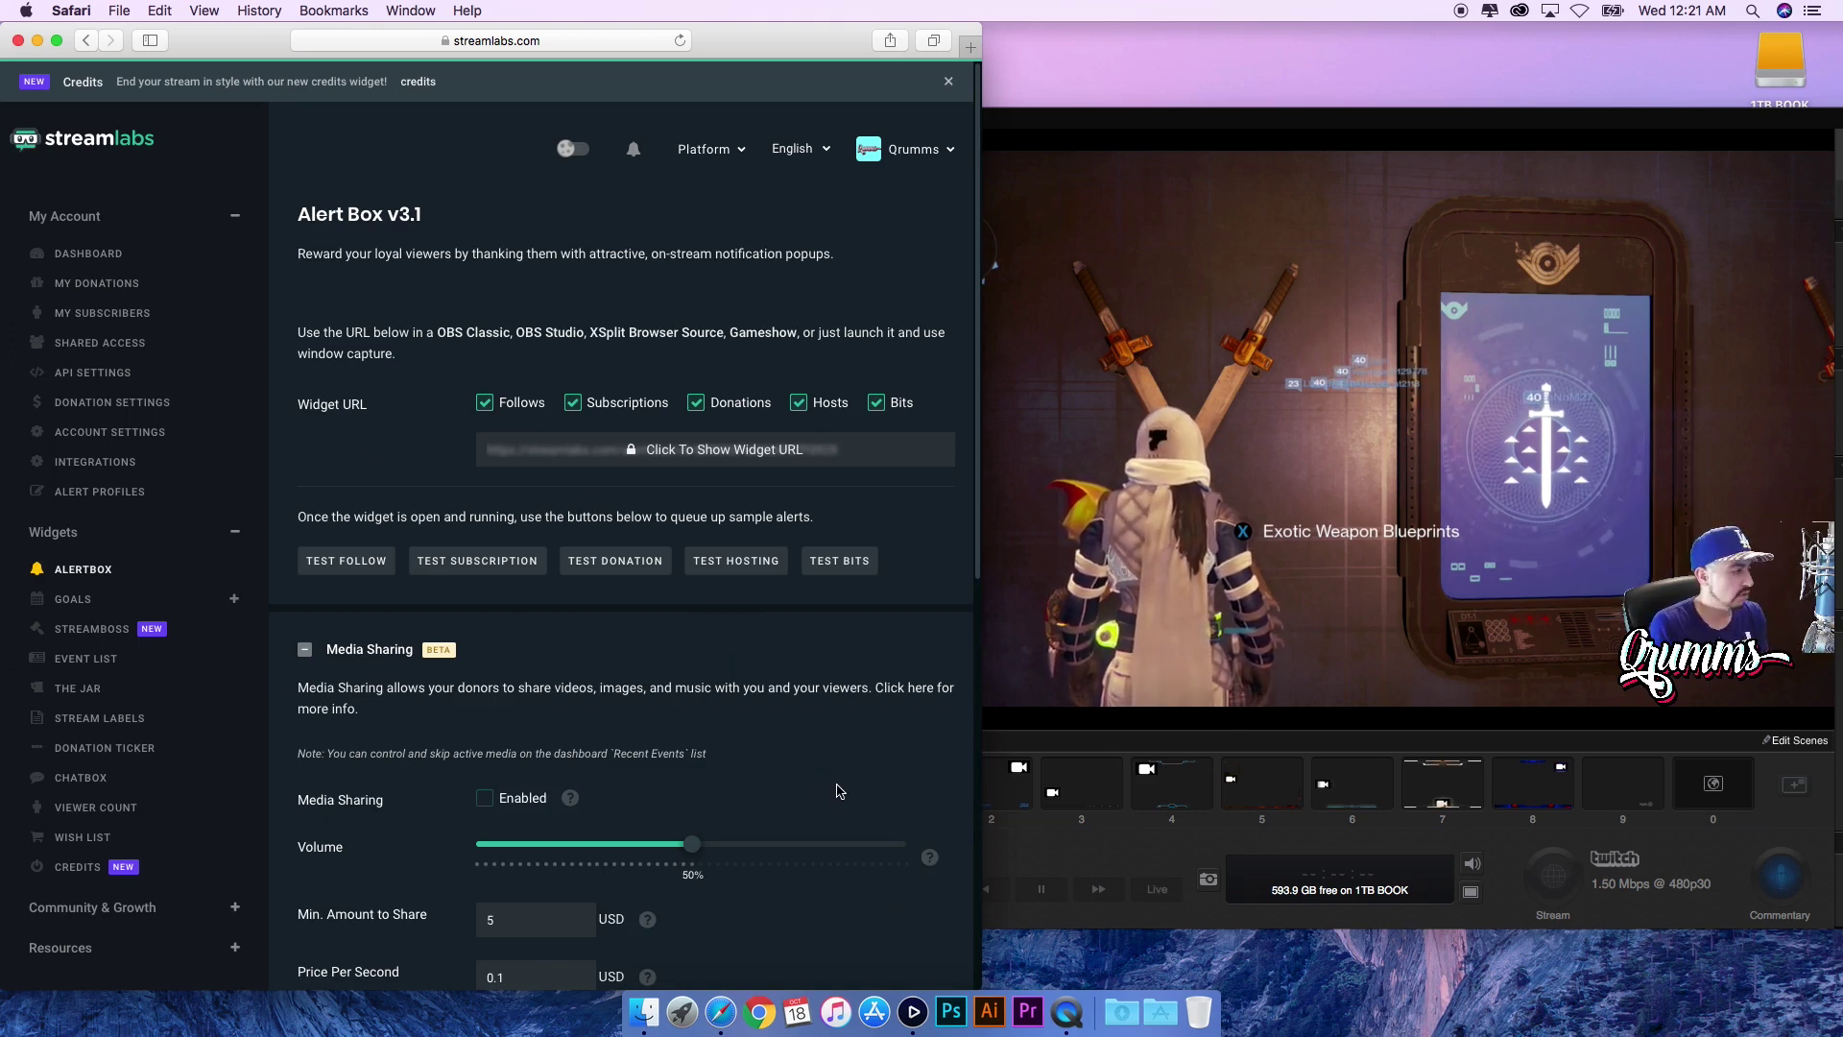
scroll(840, 778, down, 1)
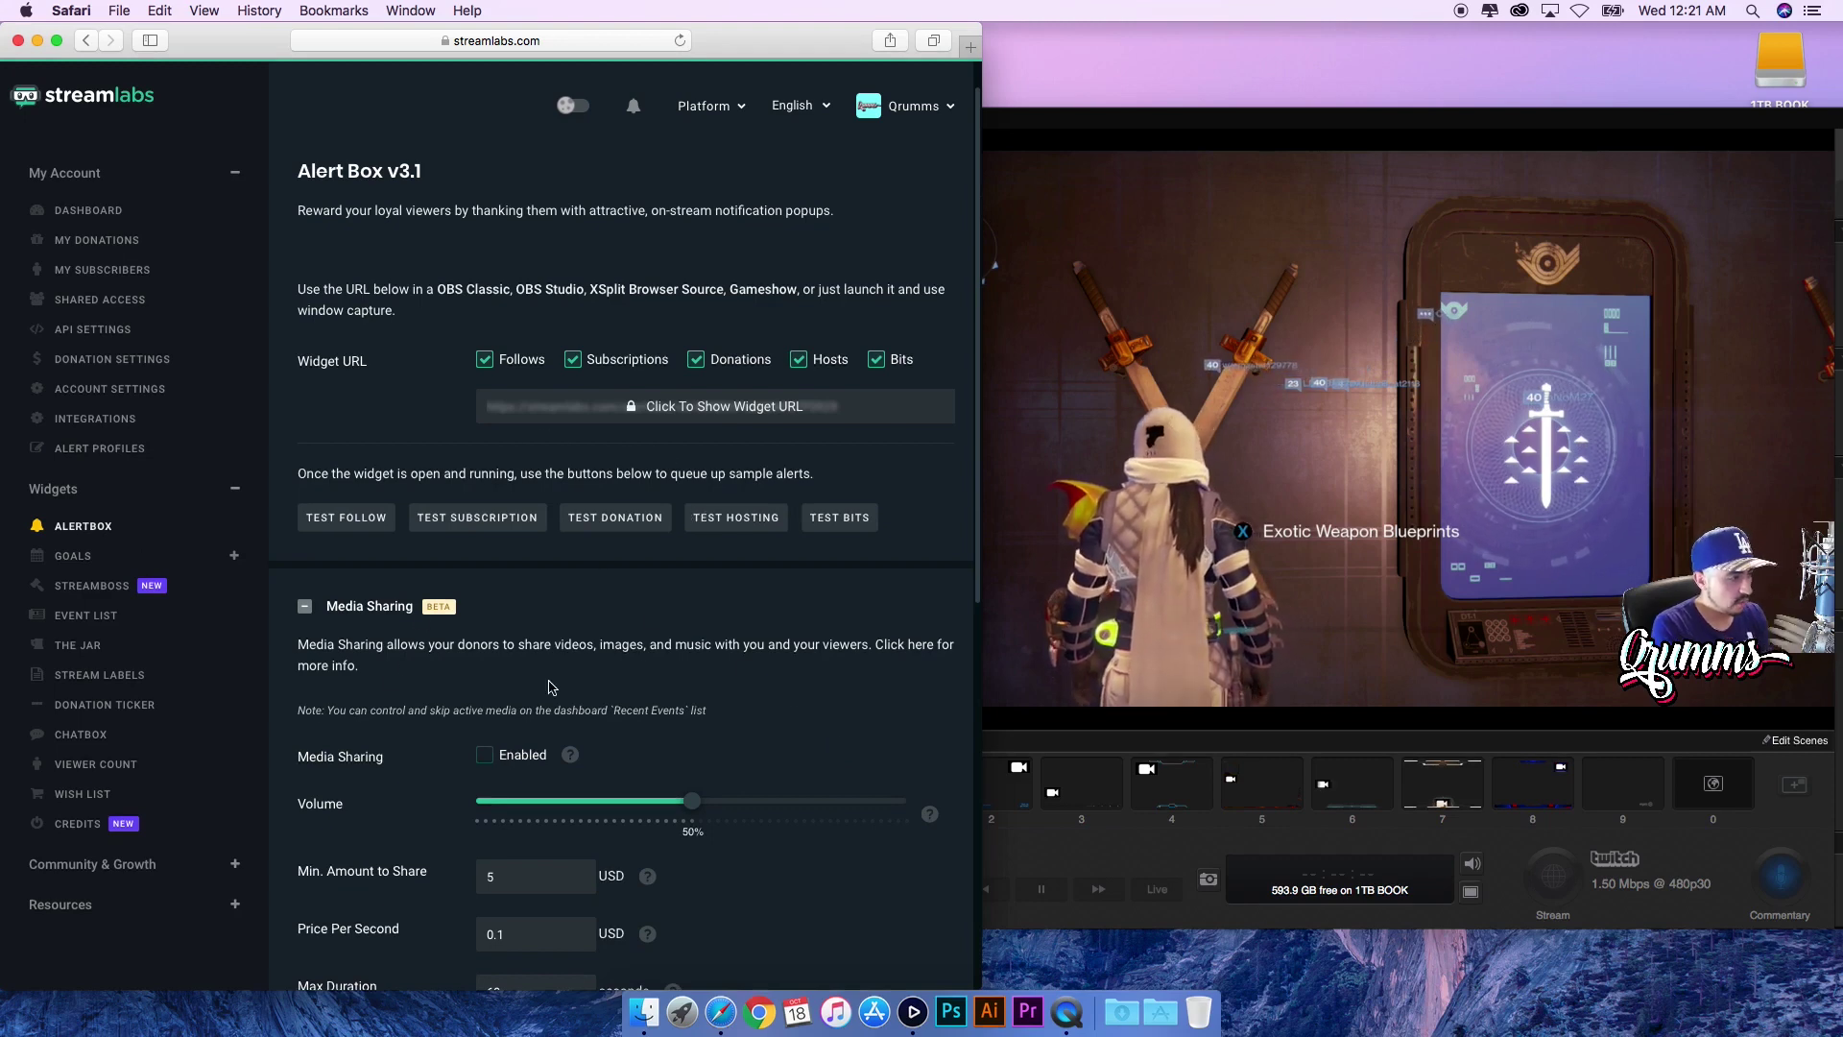
scroll(979, 535, down, 5)
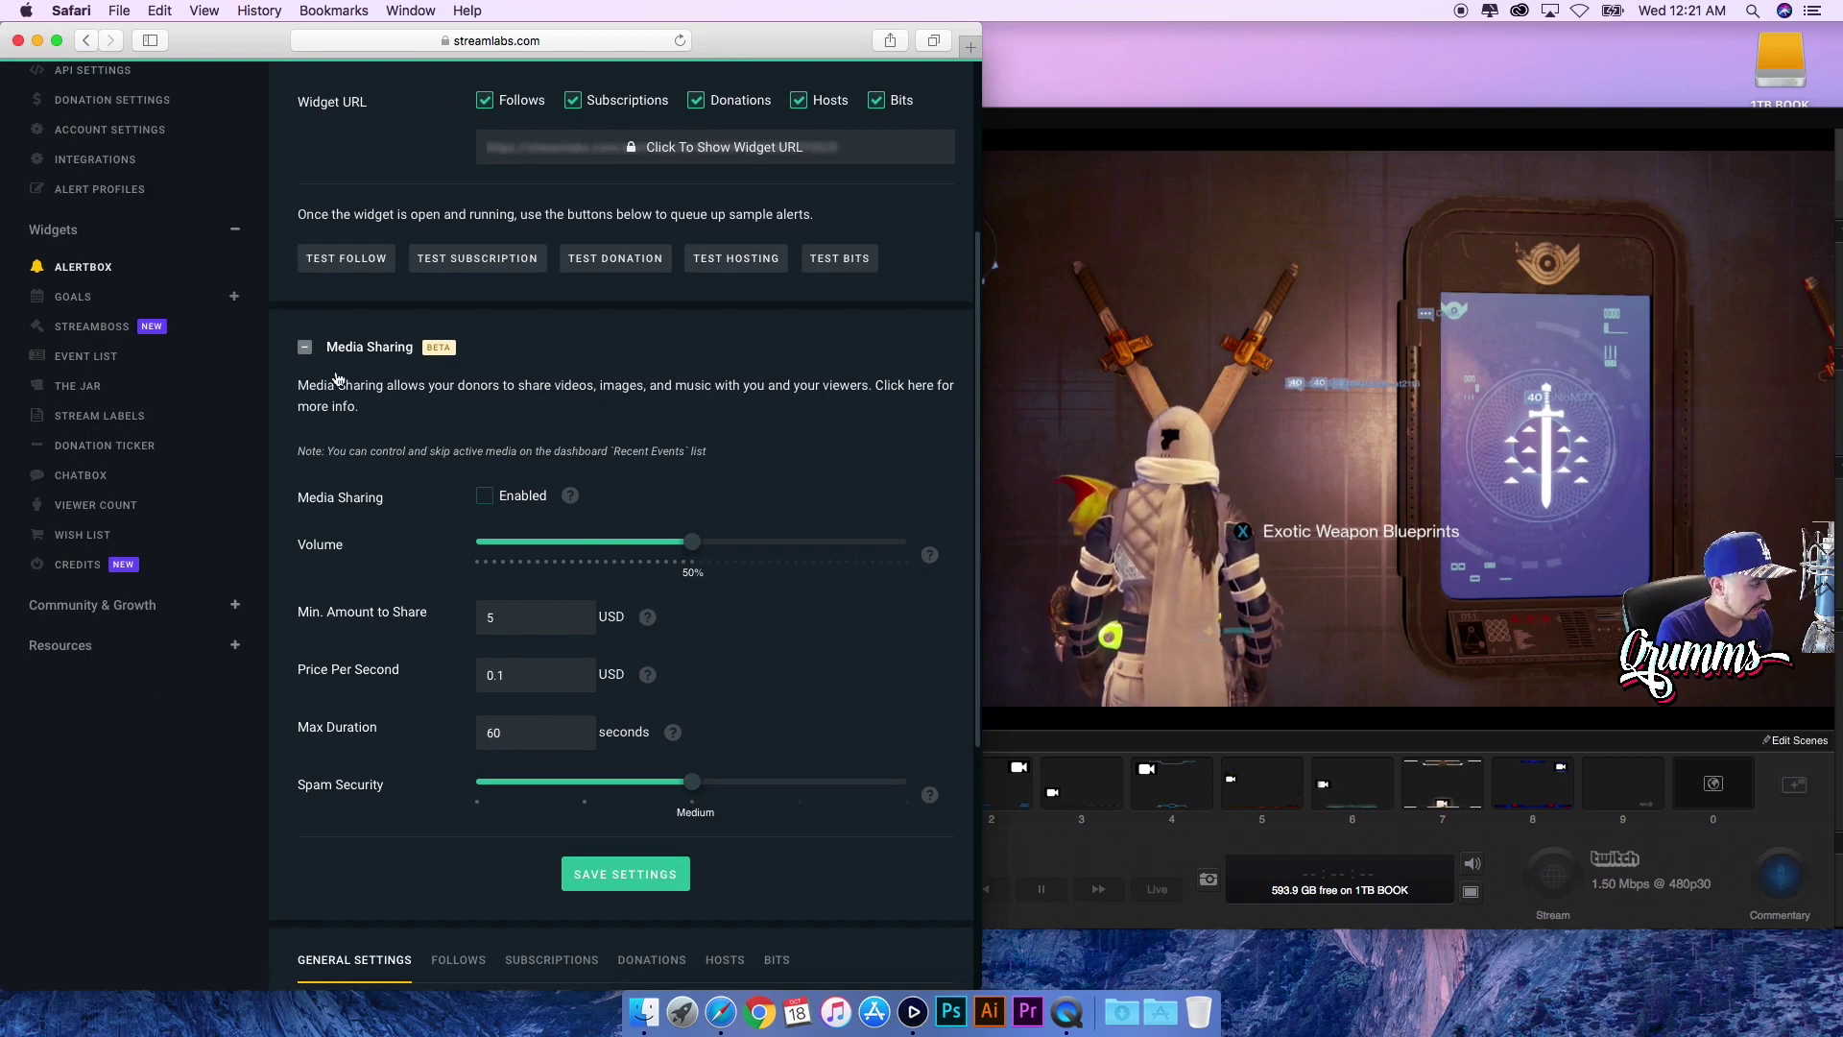
click(305, 348)
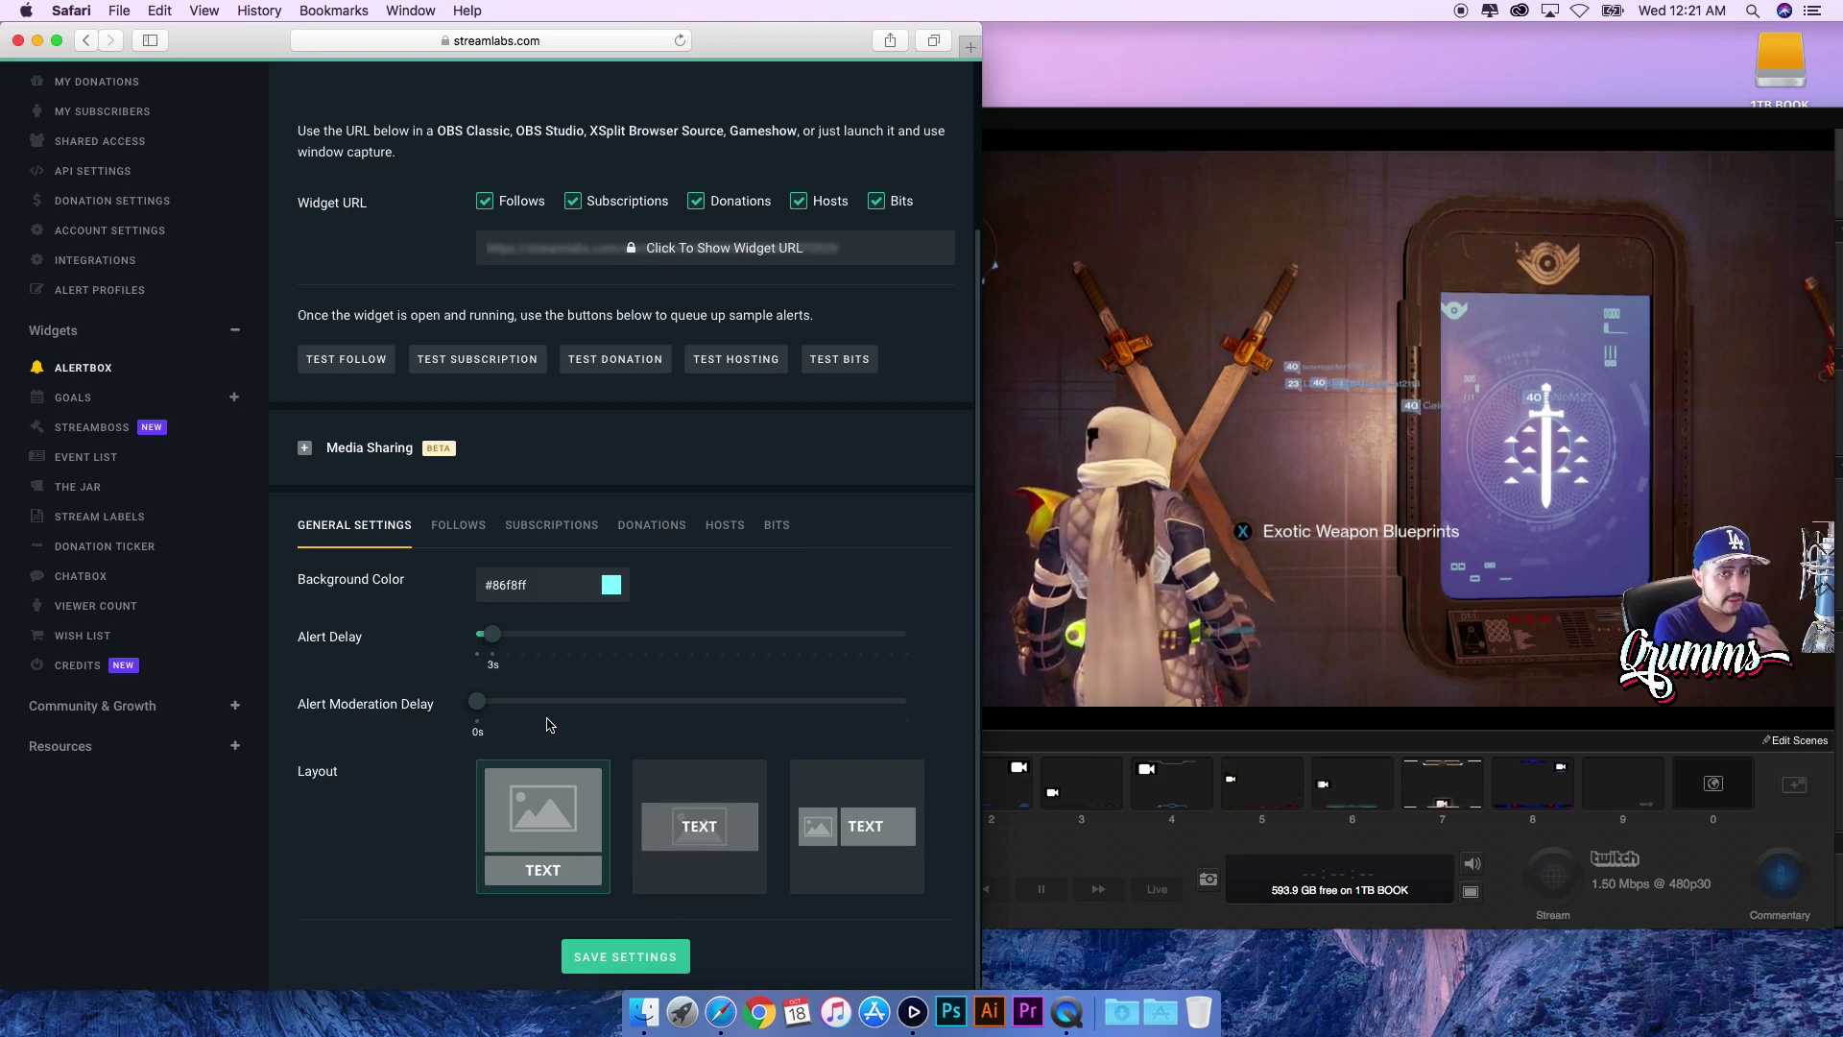
- Open the Follows alert settings and browse the image gallery without changing the image
click(457, 527)
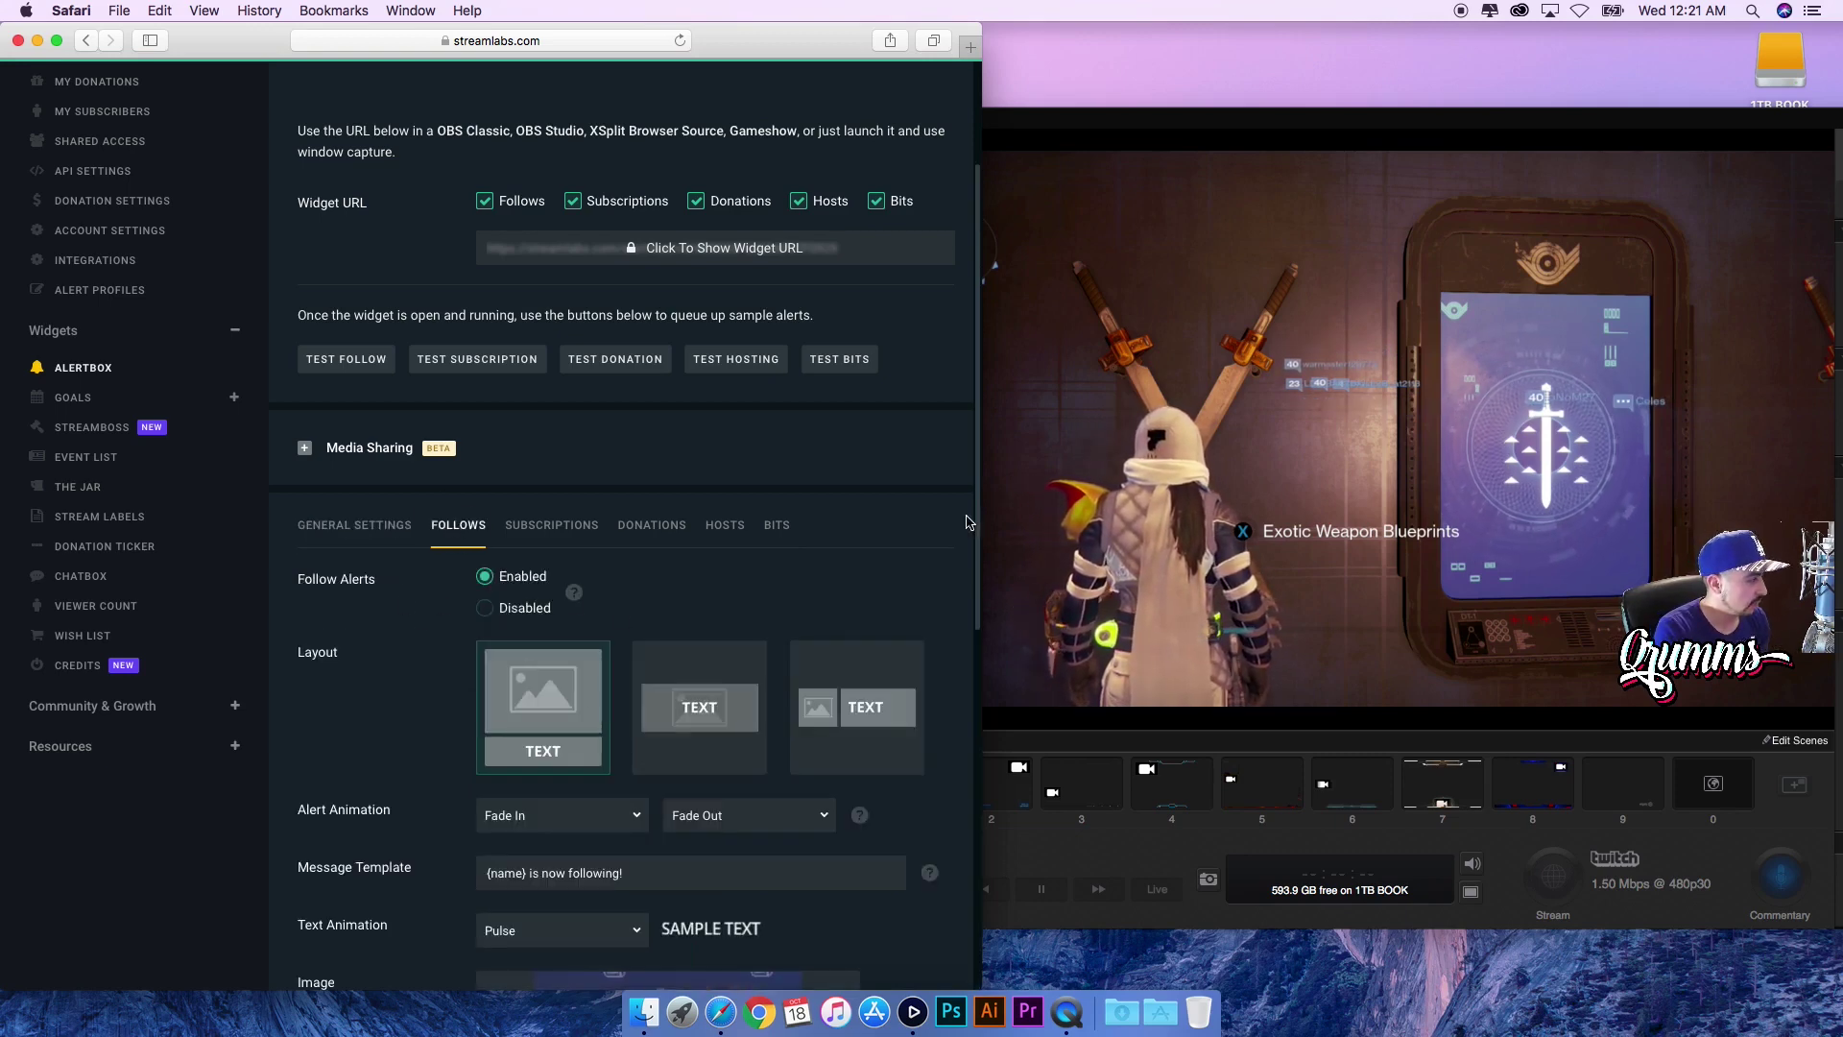
drag(971, 617, 958, 745)
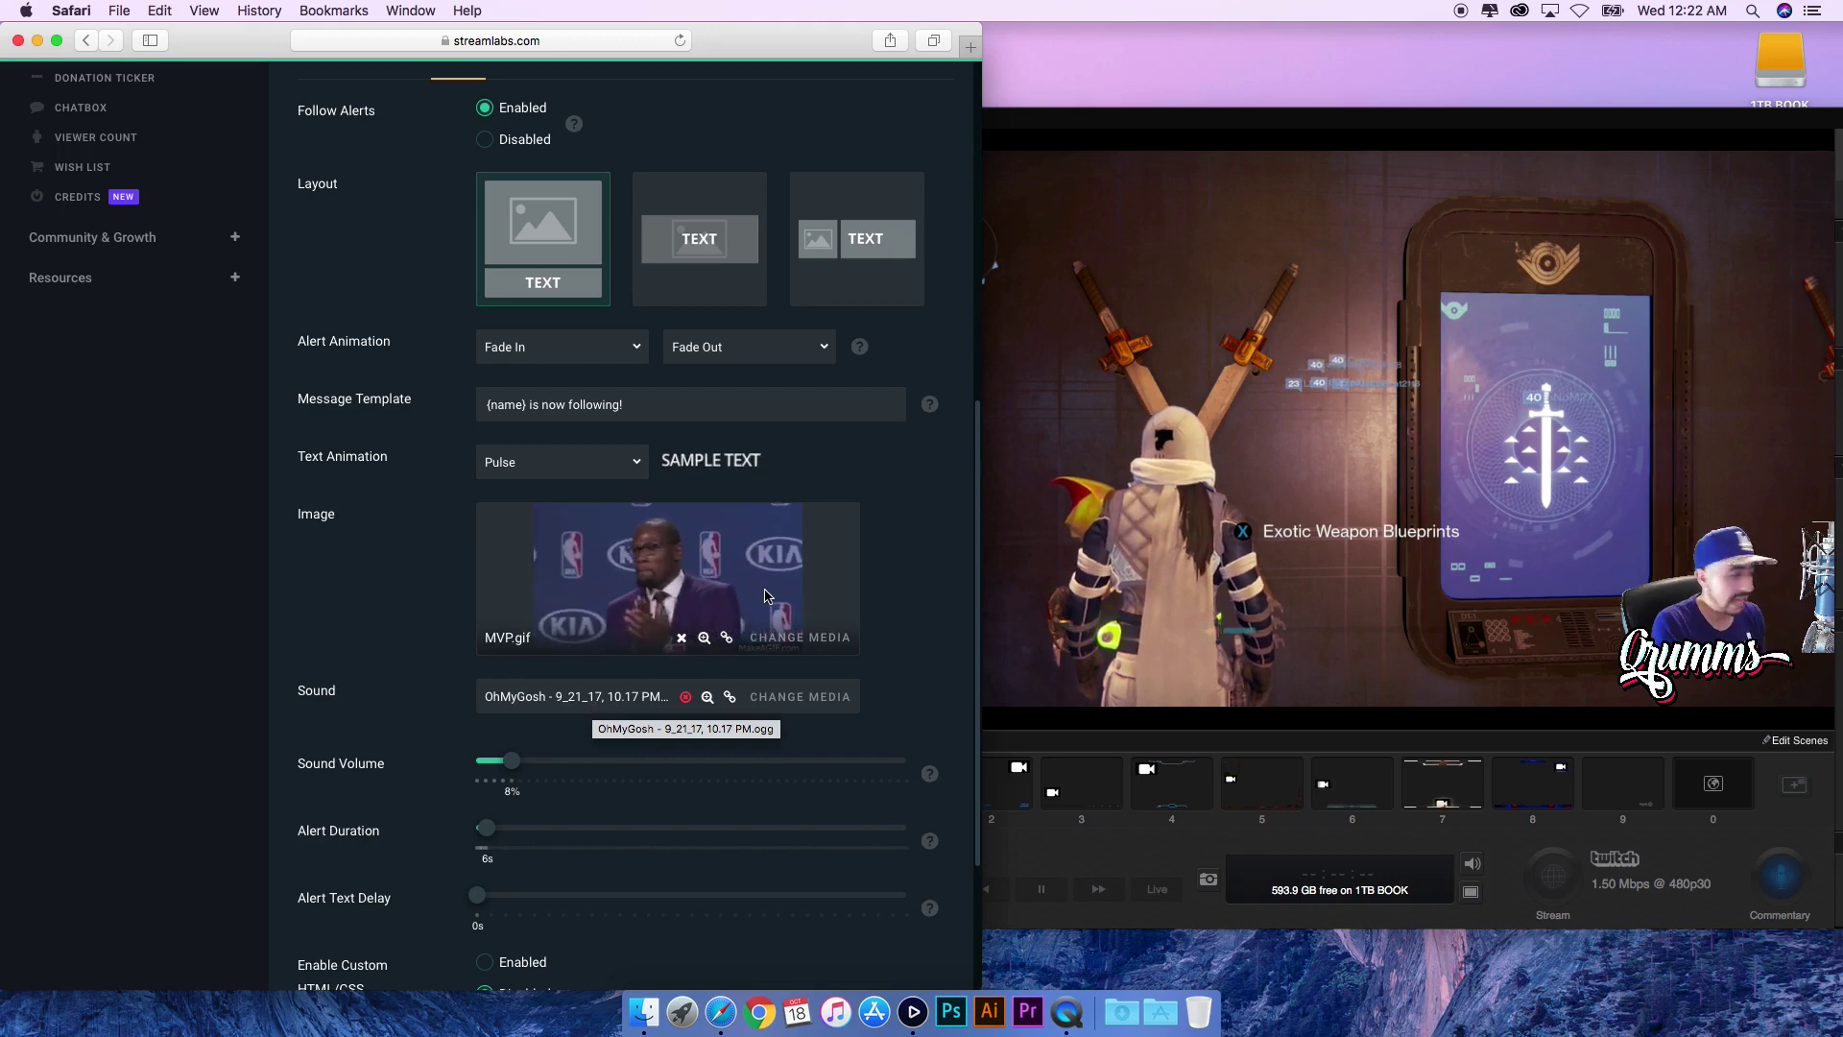
click(782, 639)
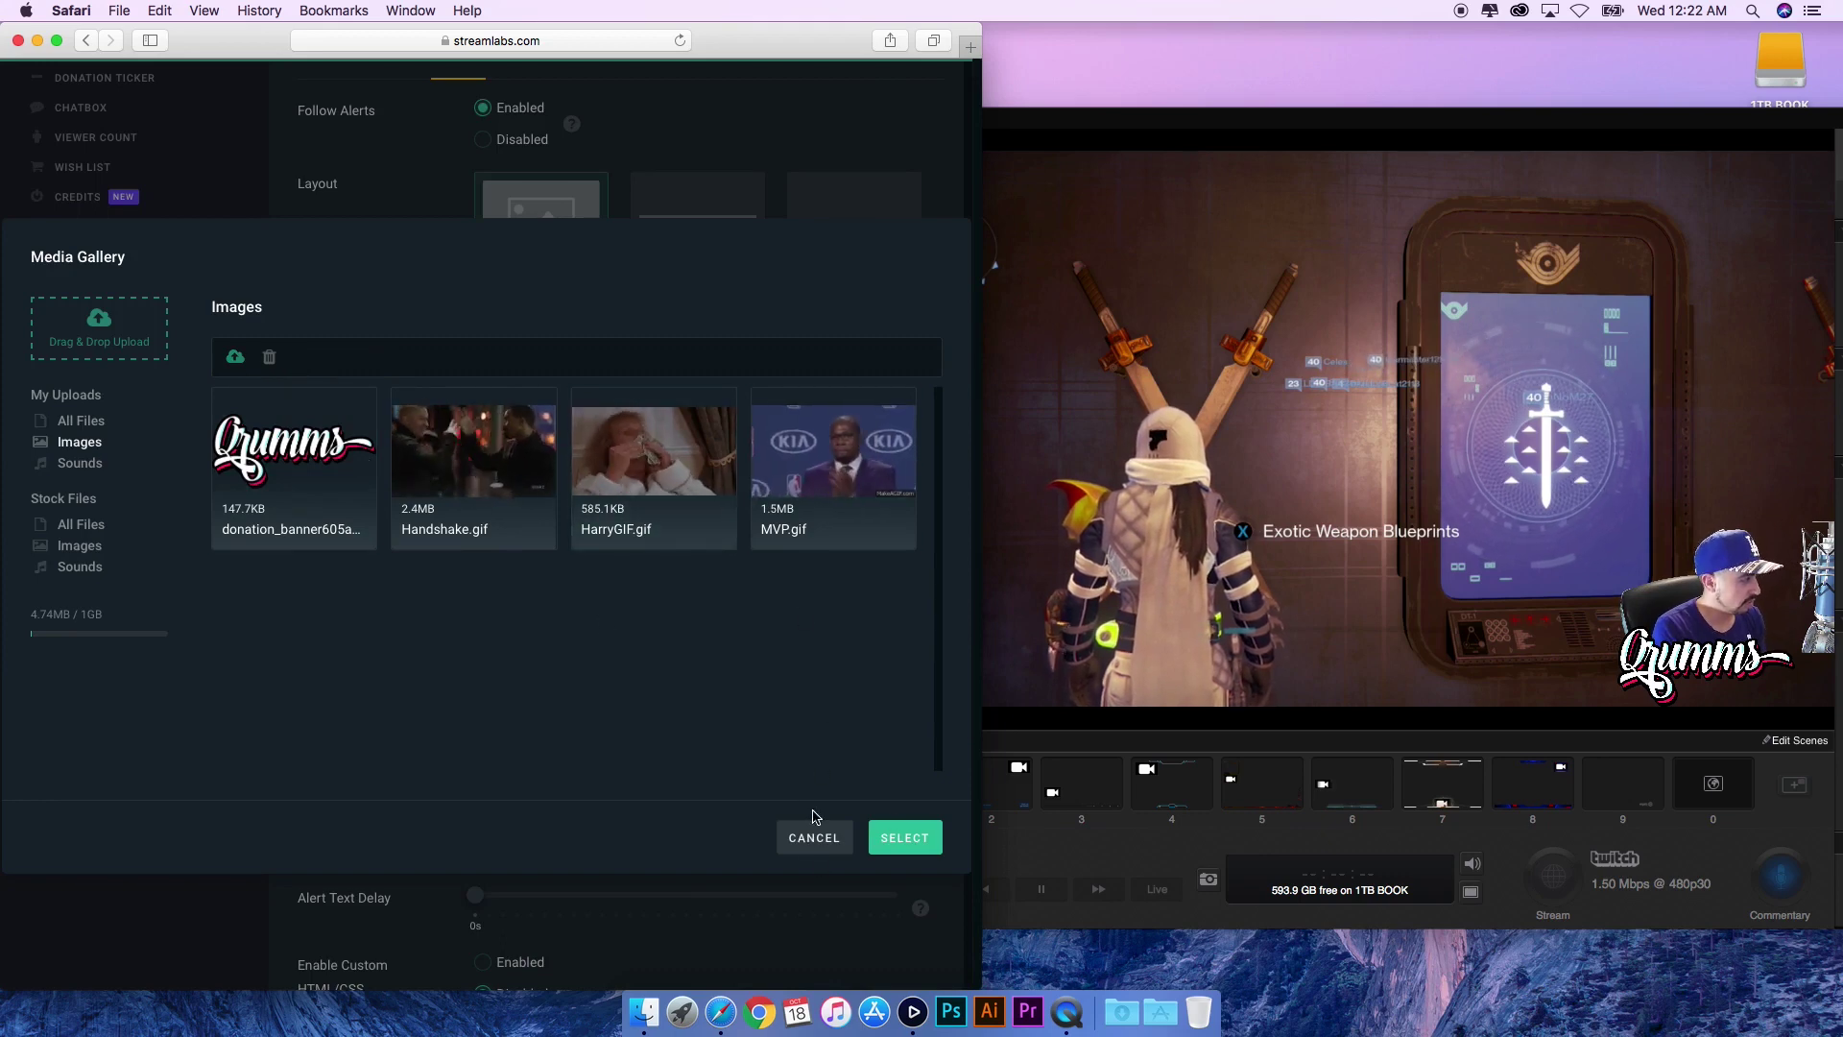
click(815, 839)
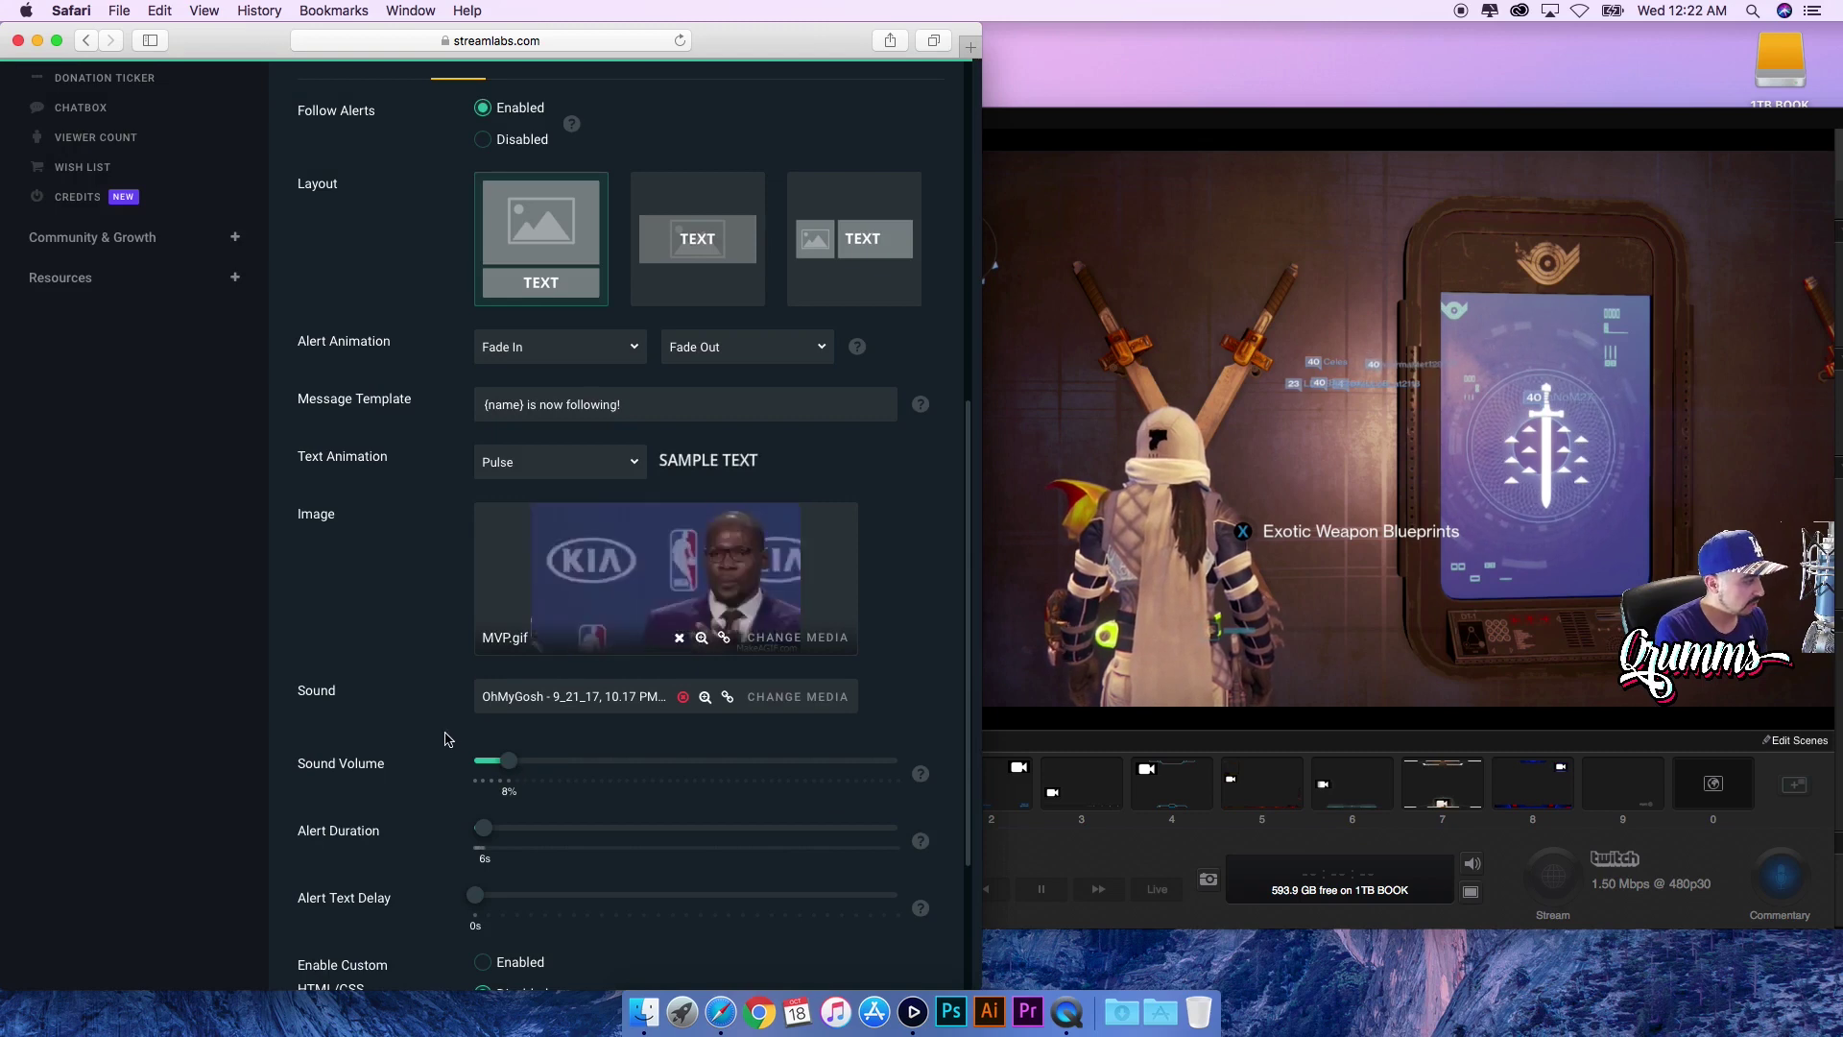
- Review the follow alert's sound and font settings, then send two test follow alerts
scroll(380, 719, down, 5)
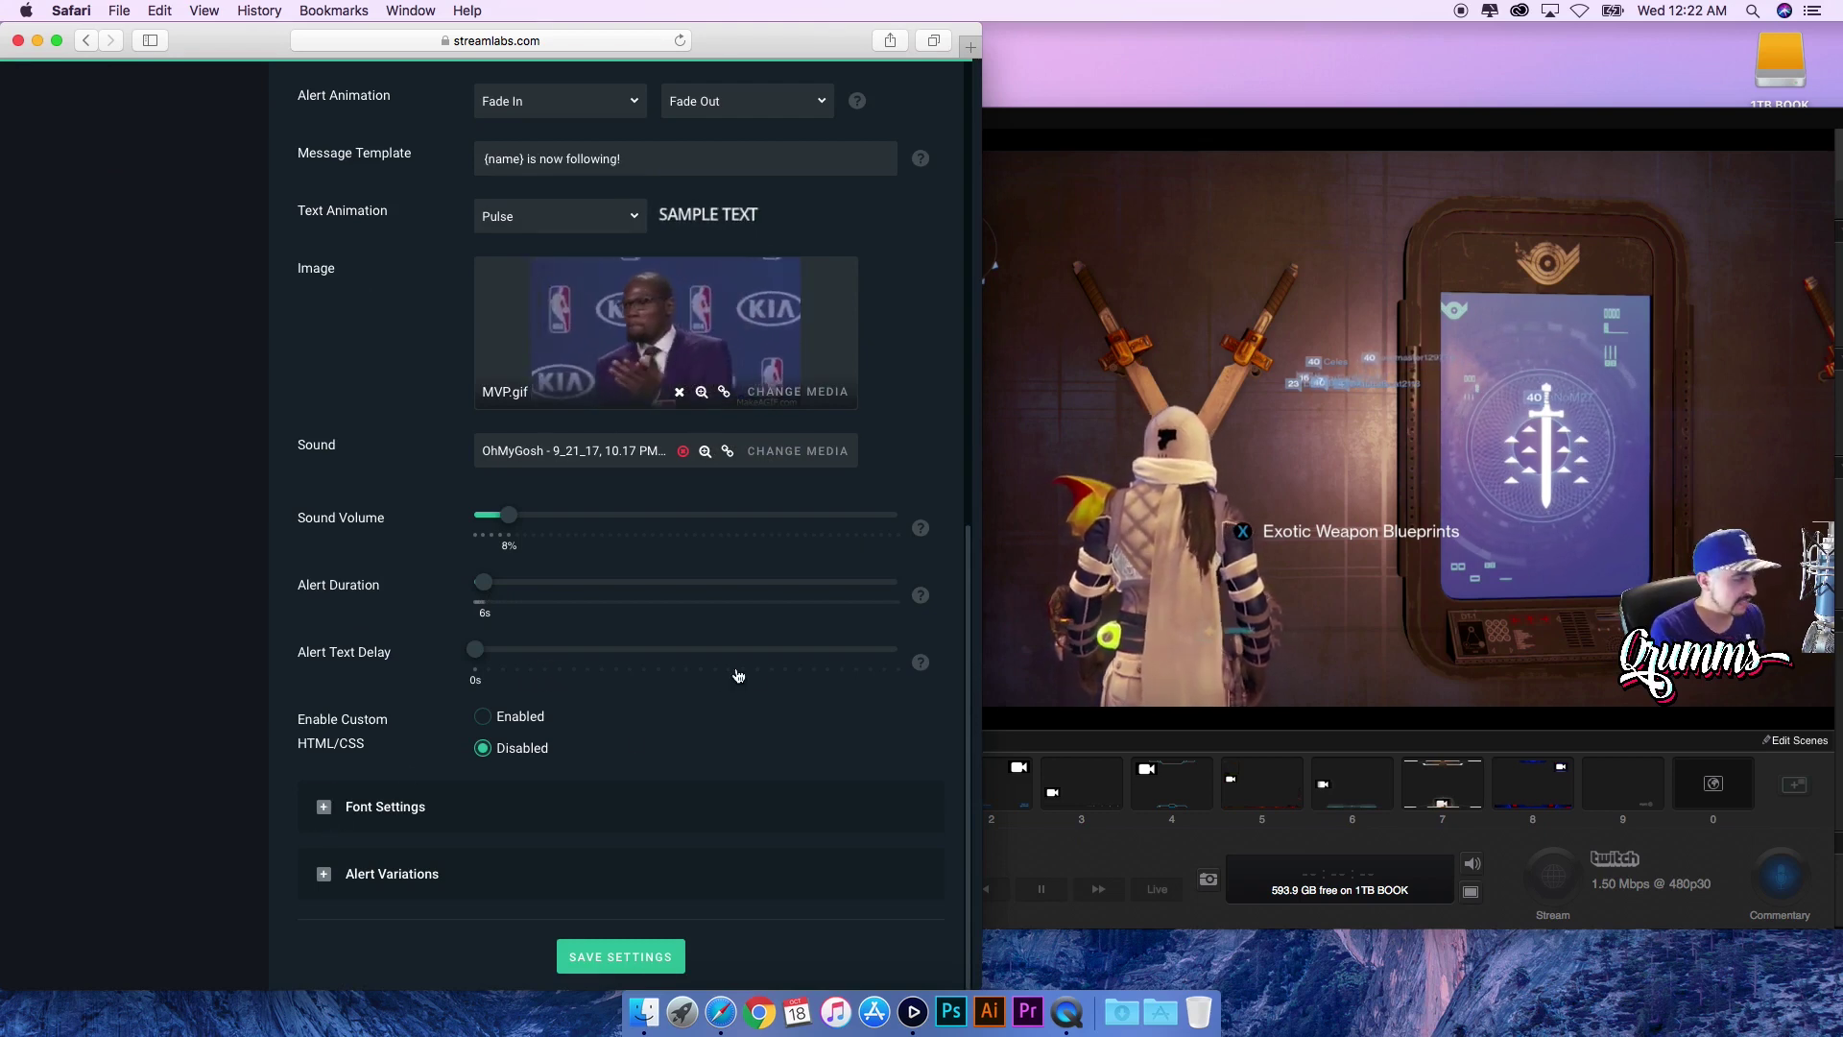
drag(971, 485, 972, 662)
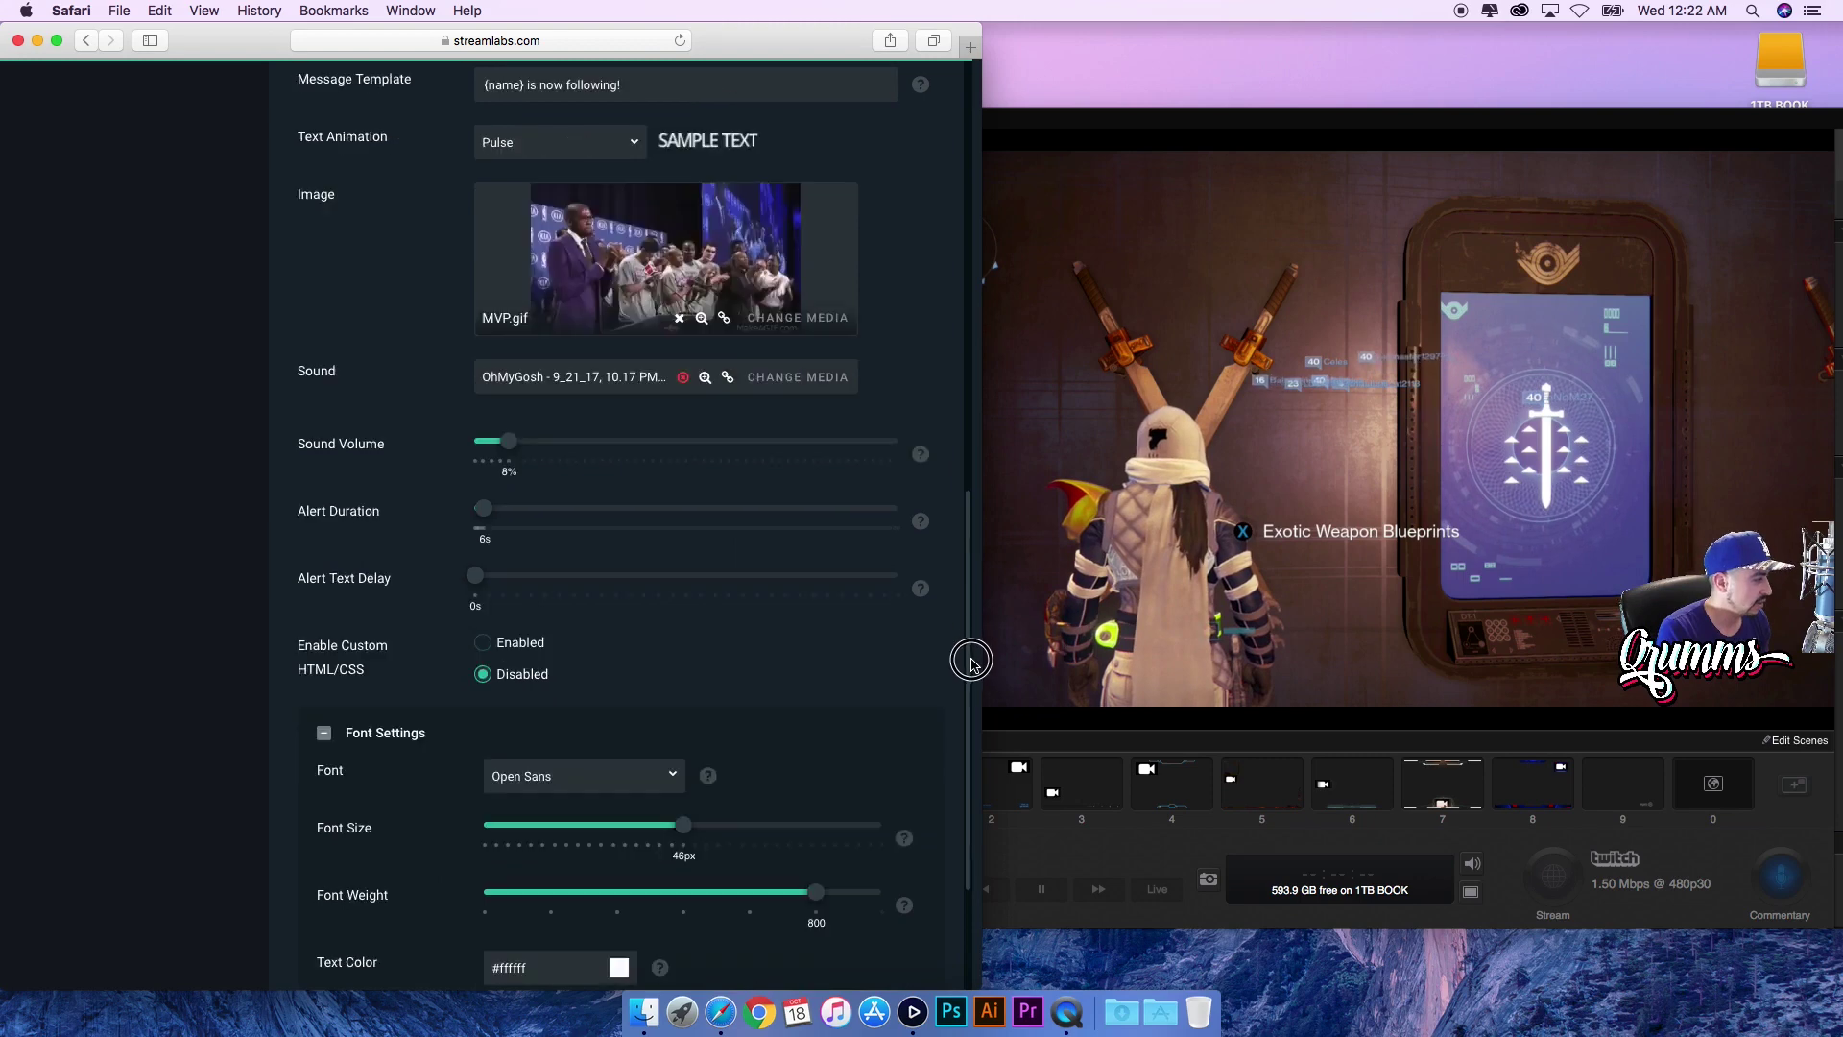
scroll(971, 662, down, 5)
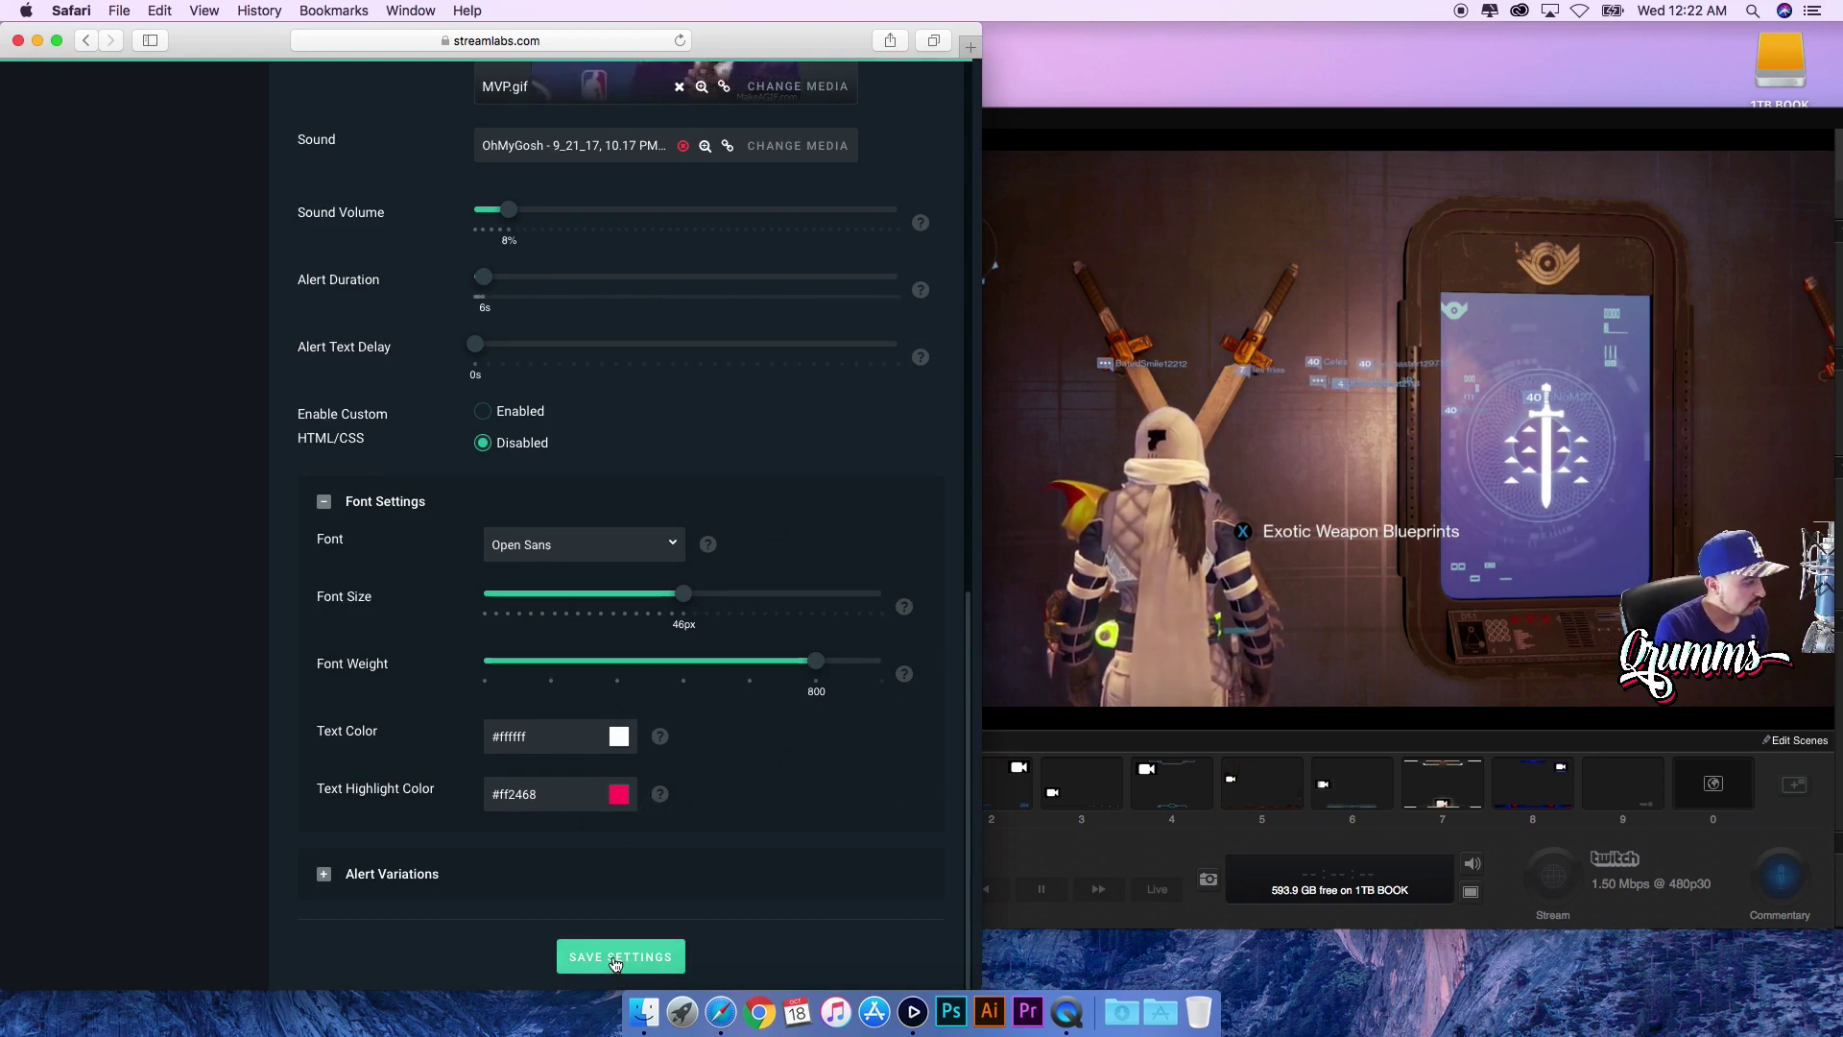
drag(979, 639, 955, 376)
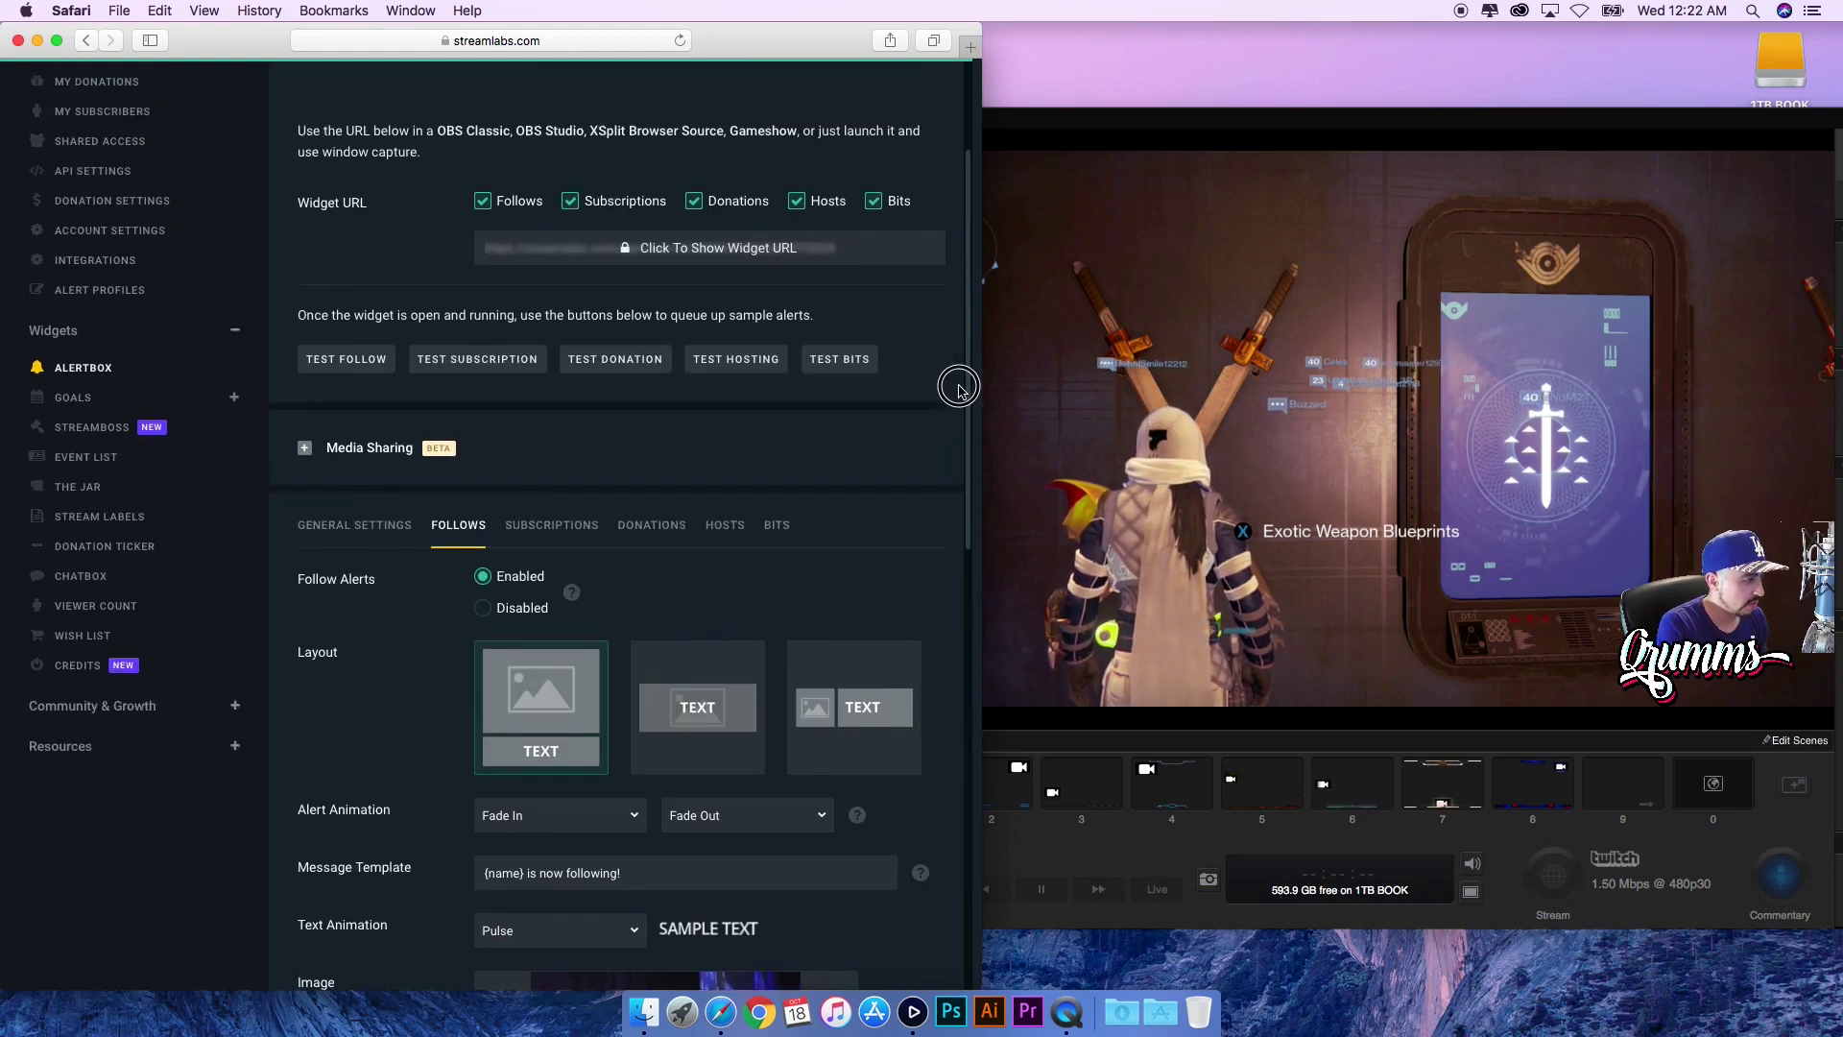
click(352, 370)
click(1054, 852)
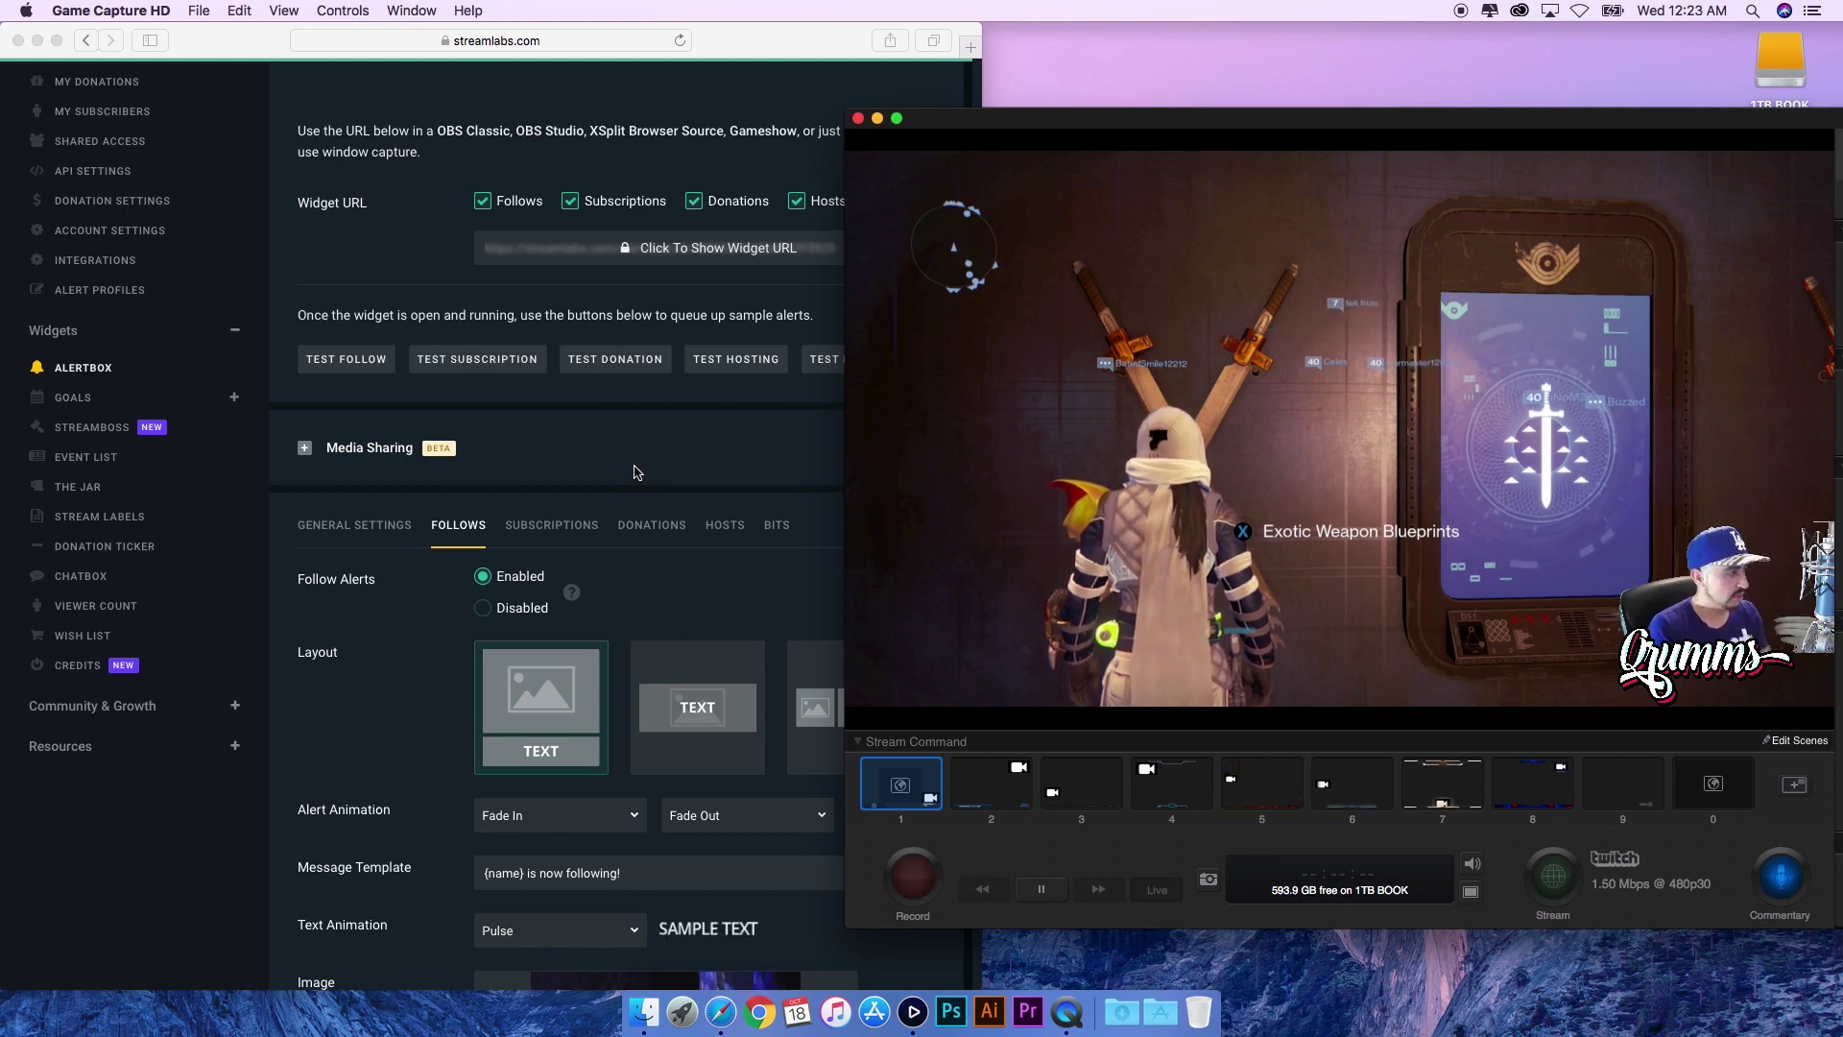
- Bring the Alert Box page forward, reveal its widget URL, and select the whole URL
click(500, 359)
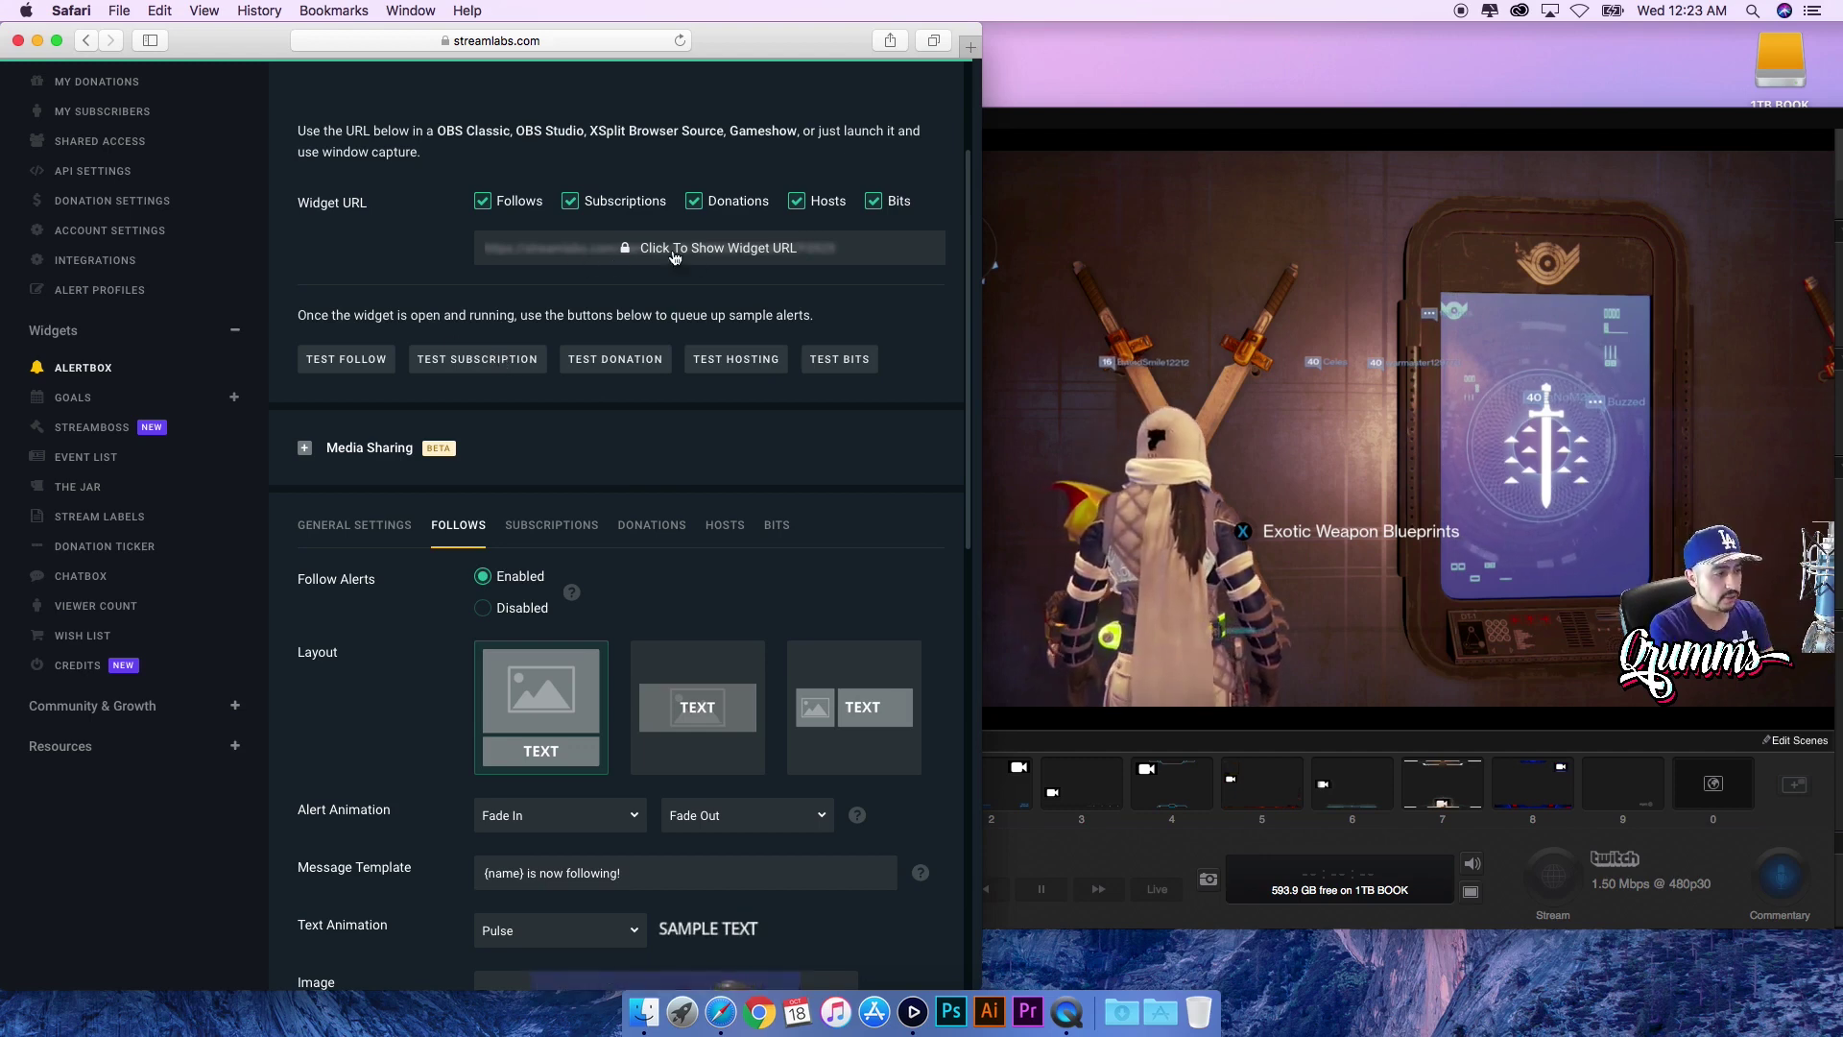
click(726, 253)
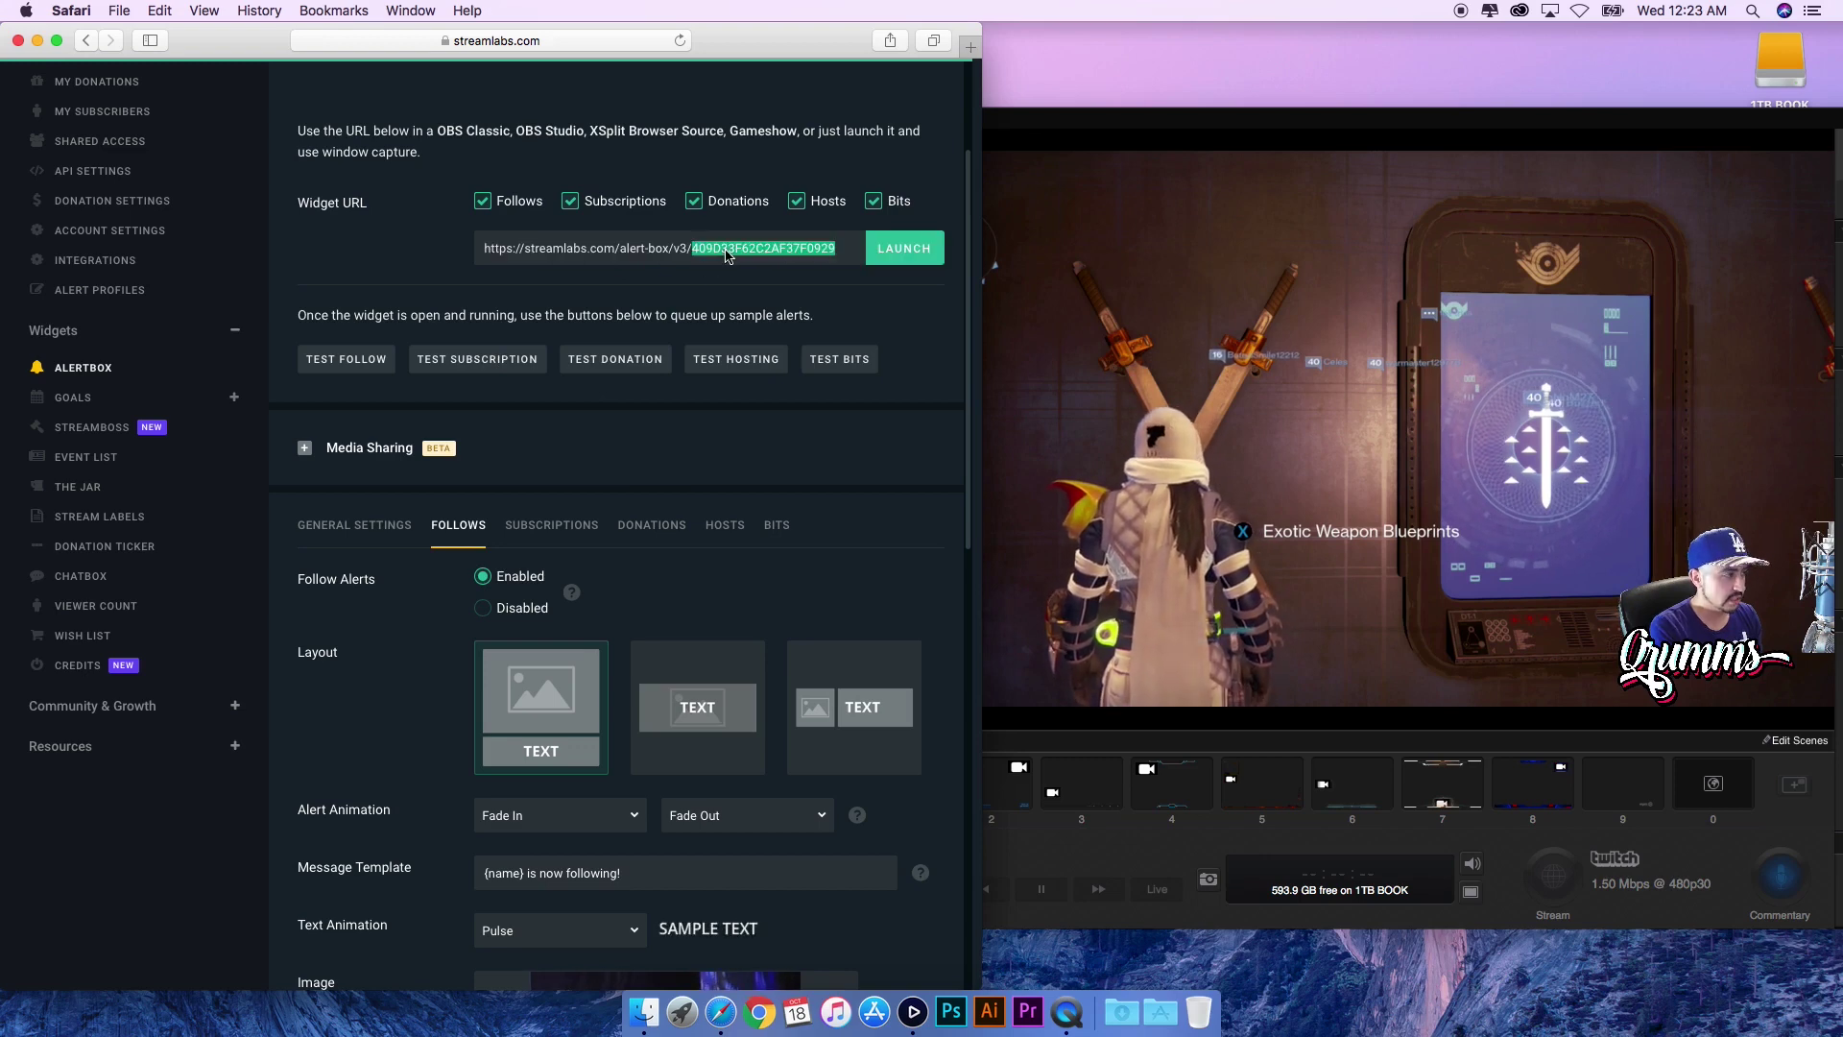
click(727, 253)
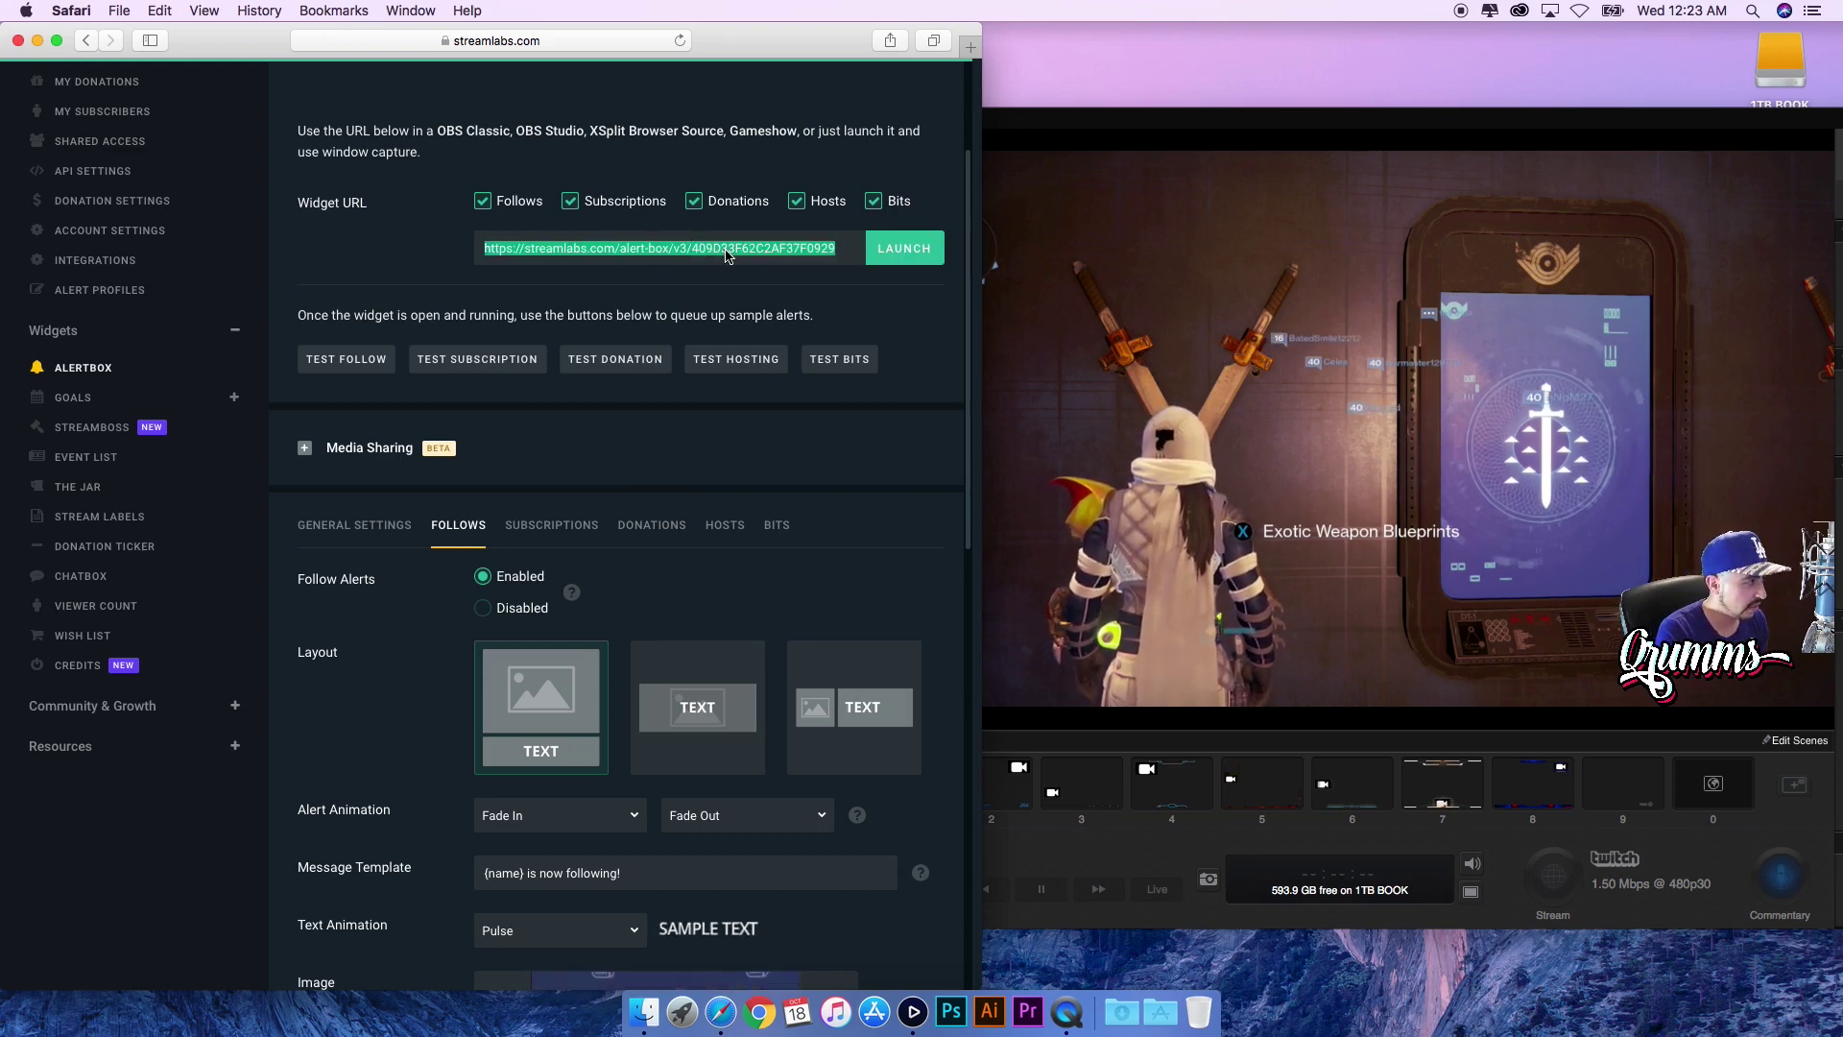
- Add a website overlay to the scene using the pasted Alert Box widget URL
click(1667, 871)
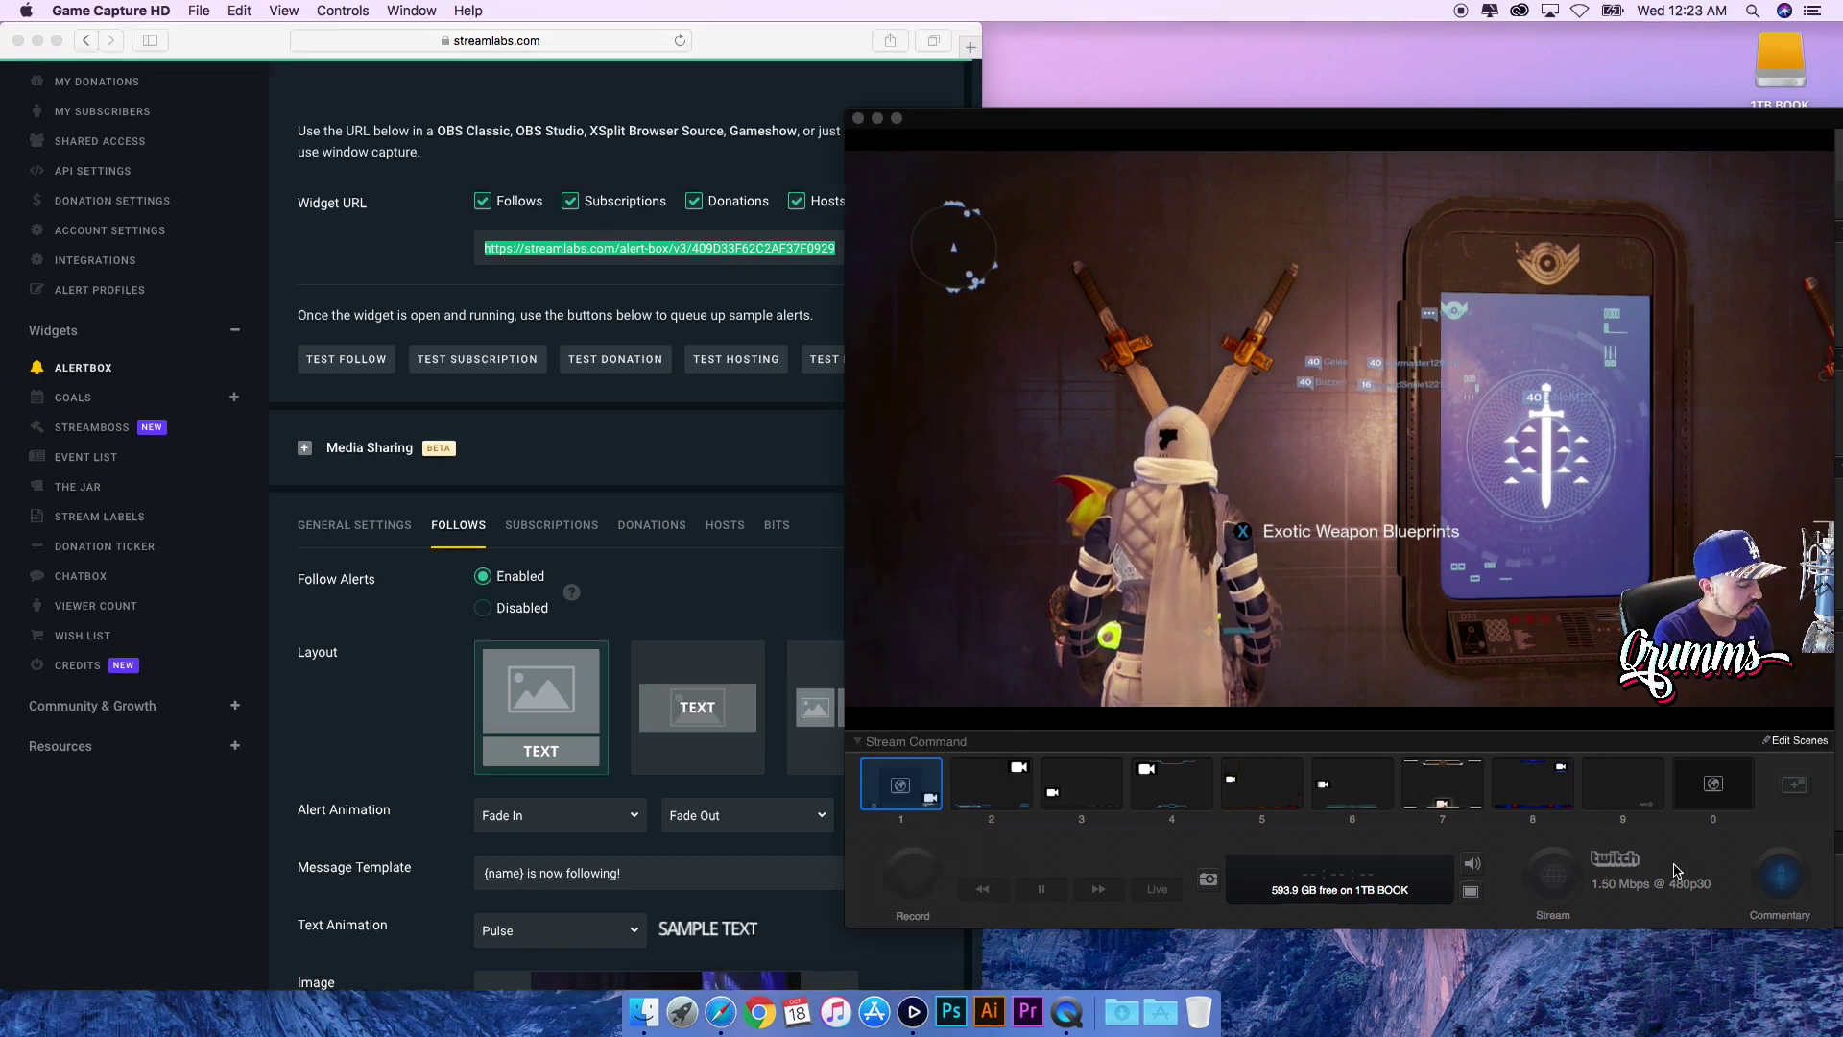
drag(1416, 121, 1119, 127)
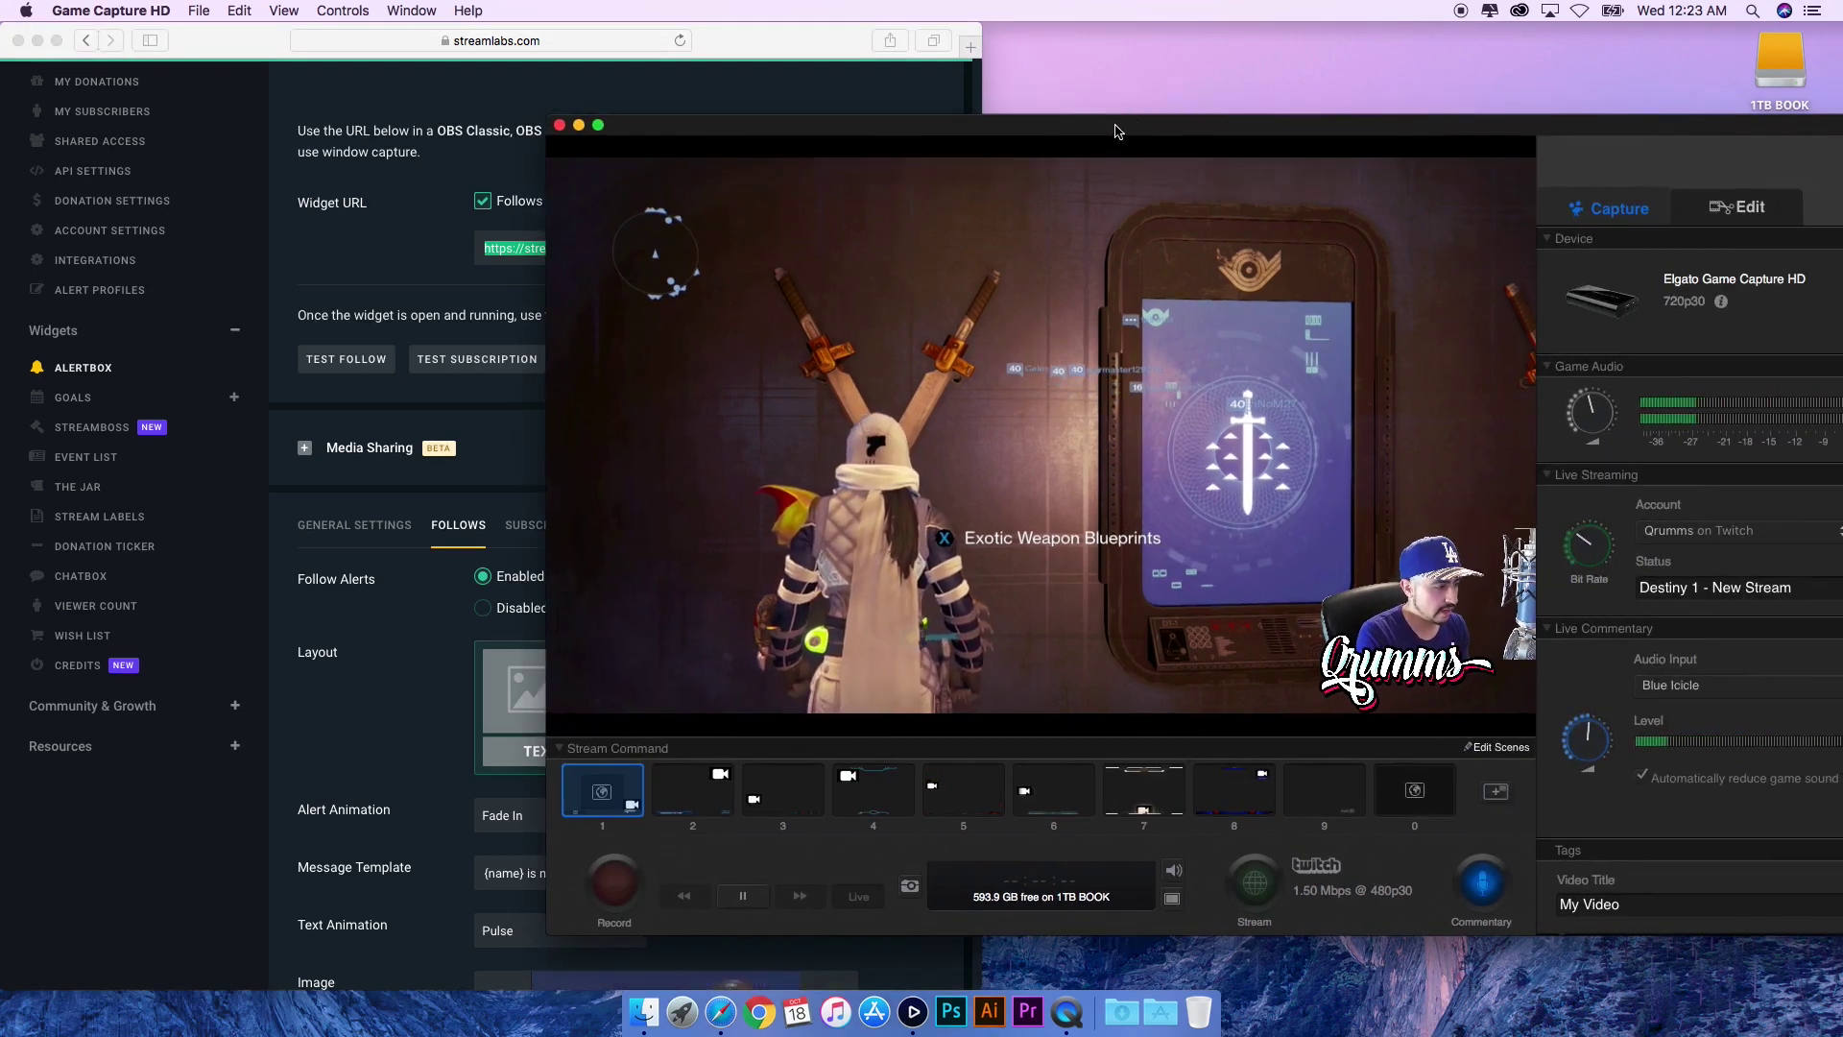
click(1498, 747)
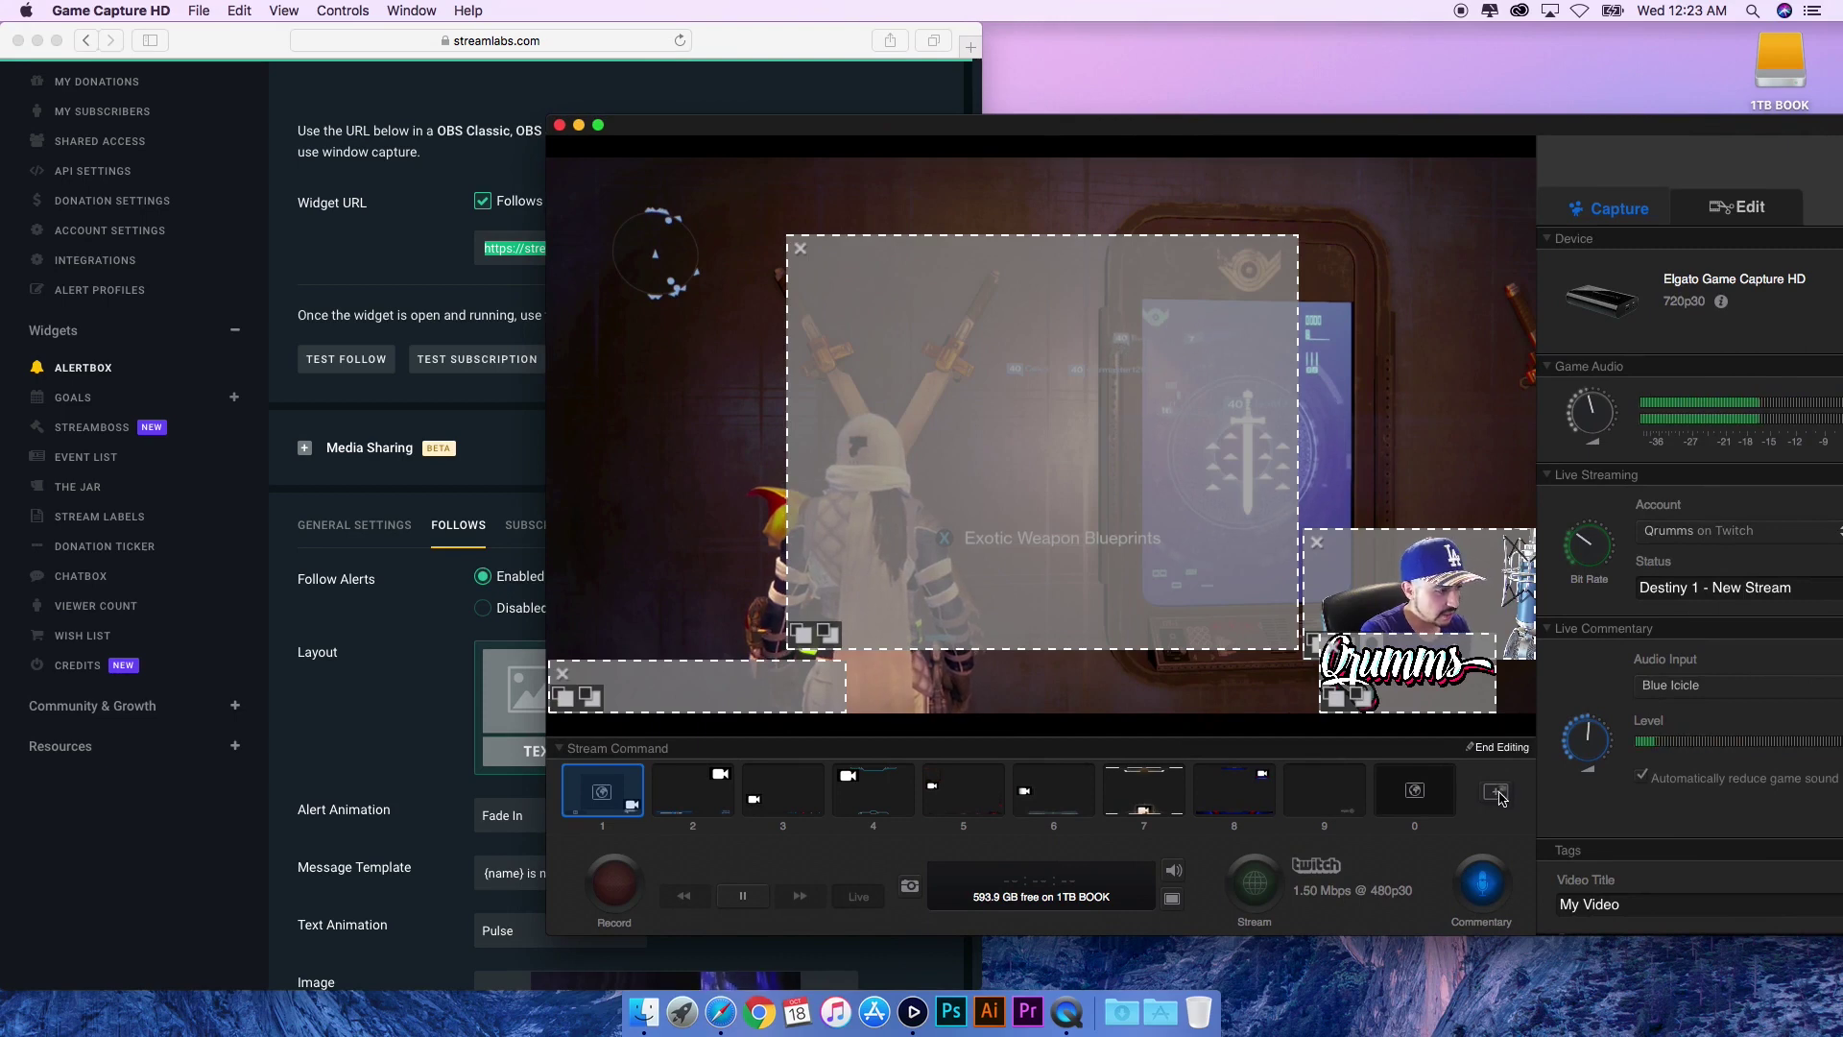
click(1498, 791)
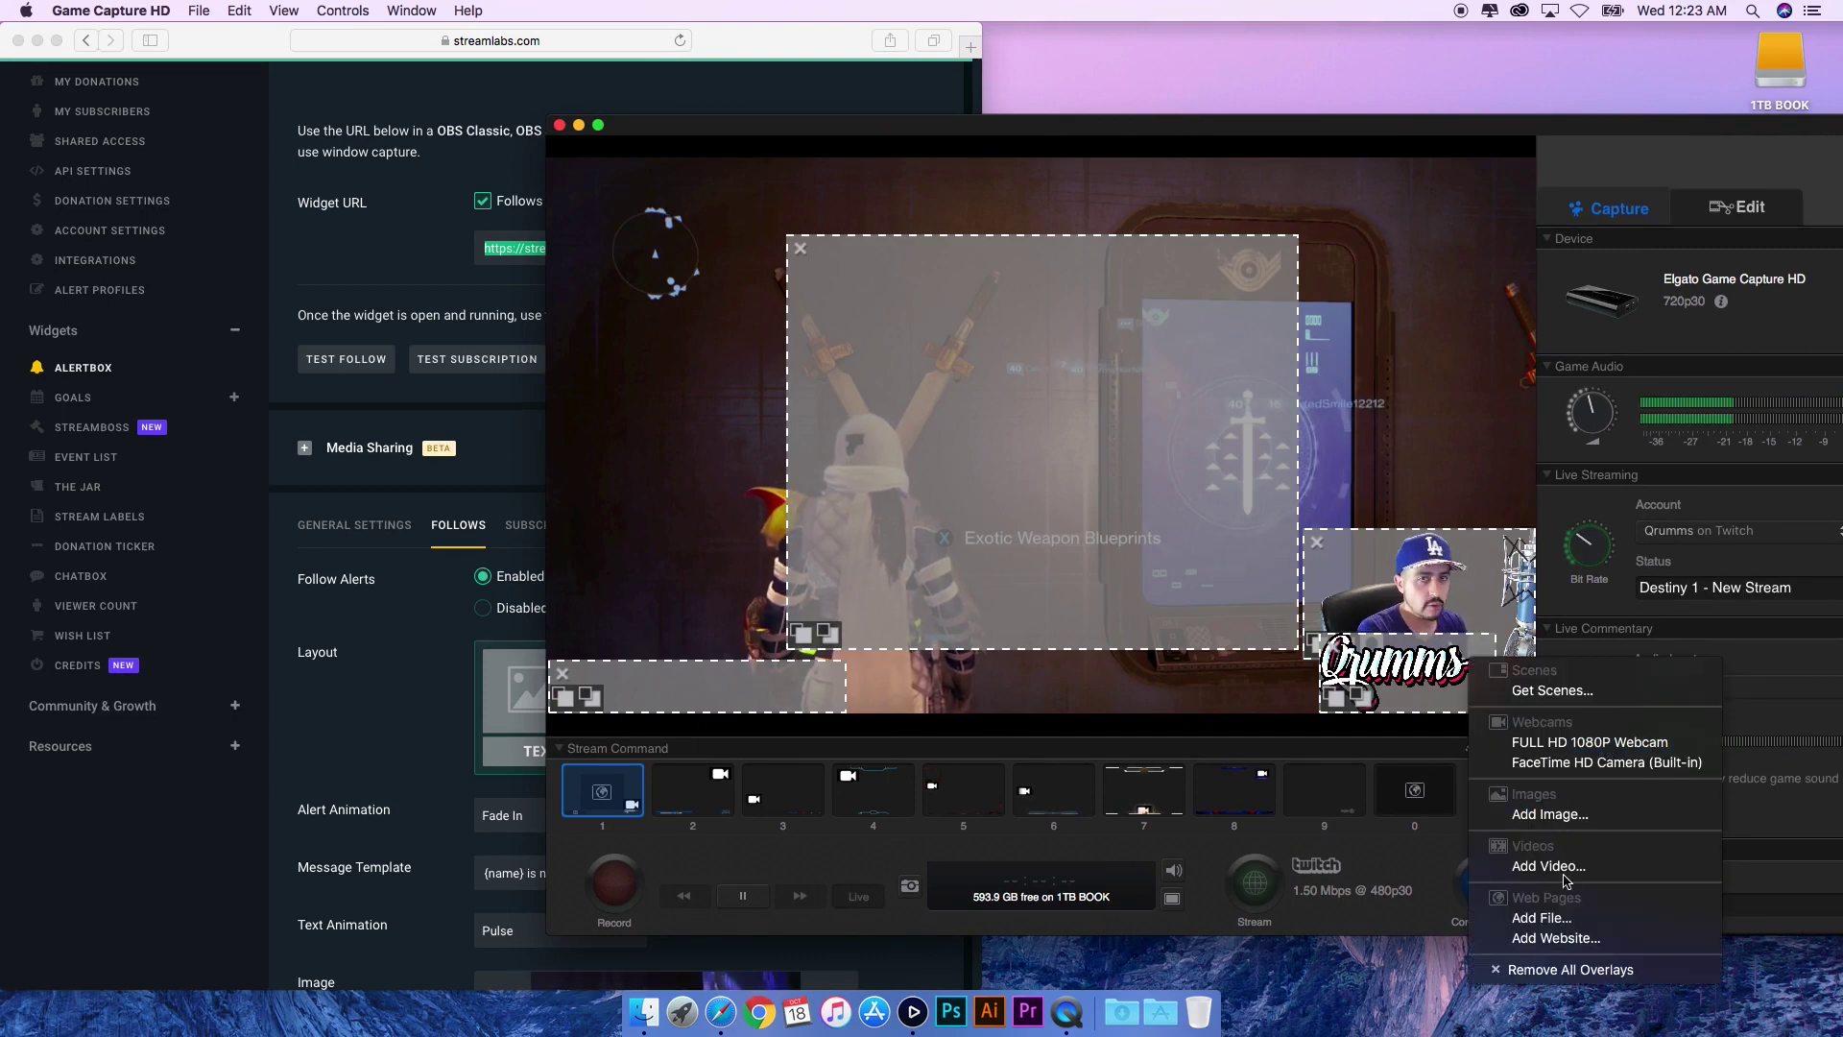
click(1552, 940)
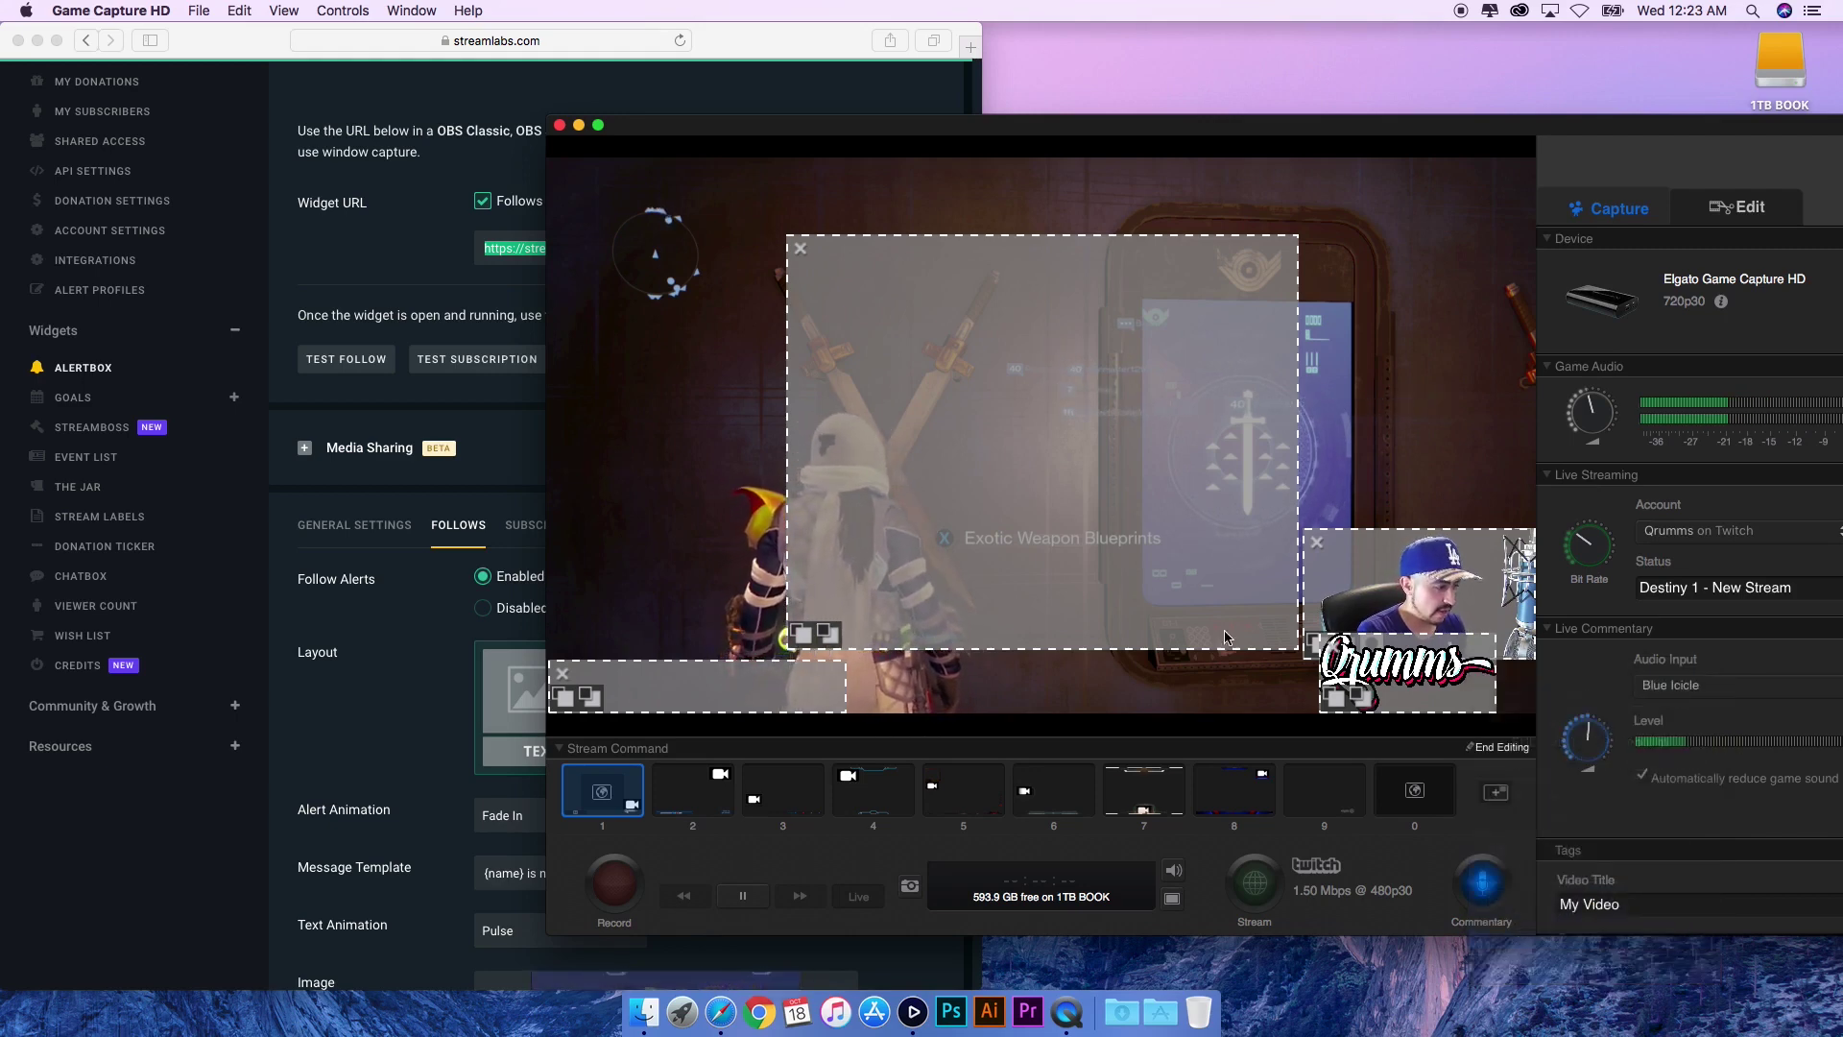
click(1092, 163)
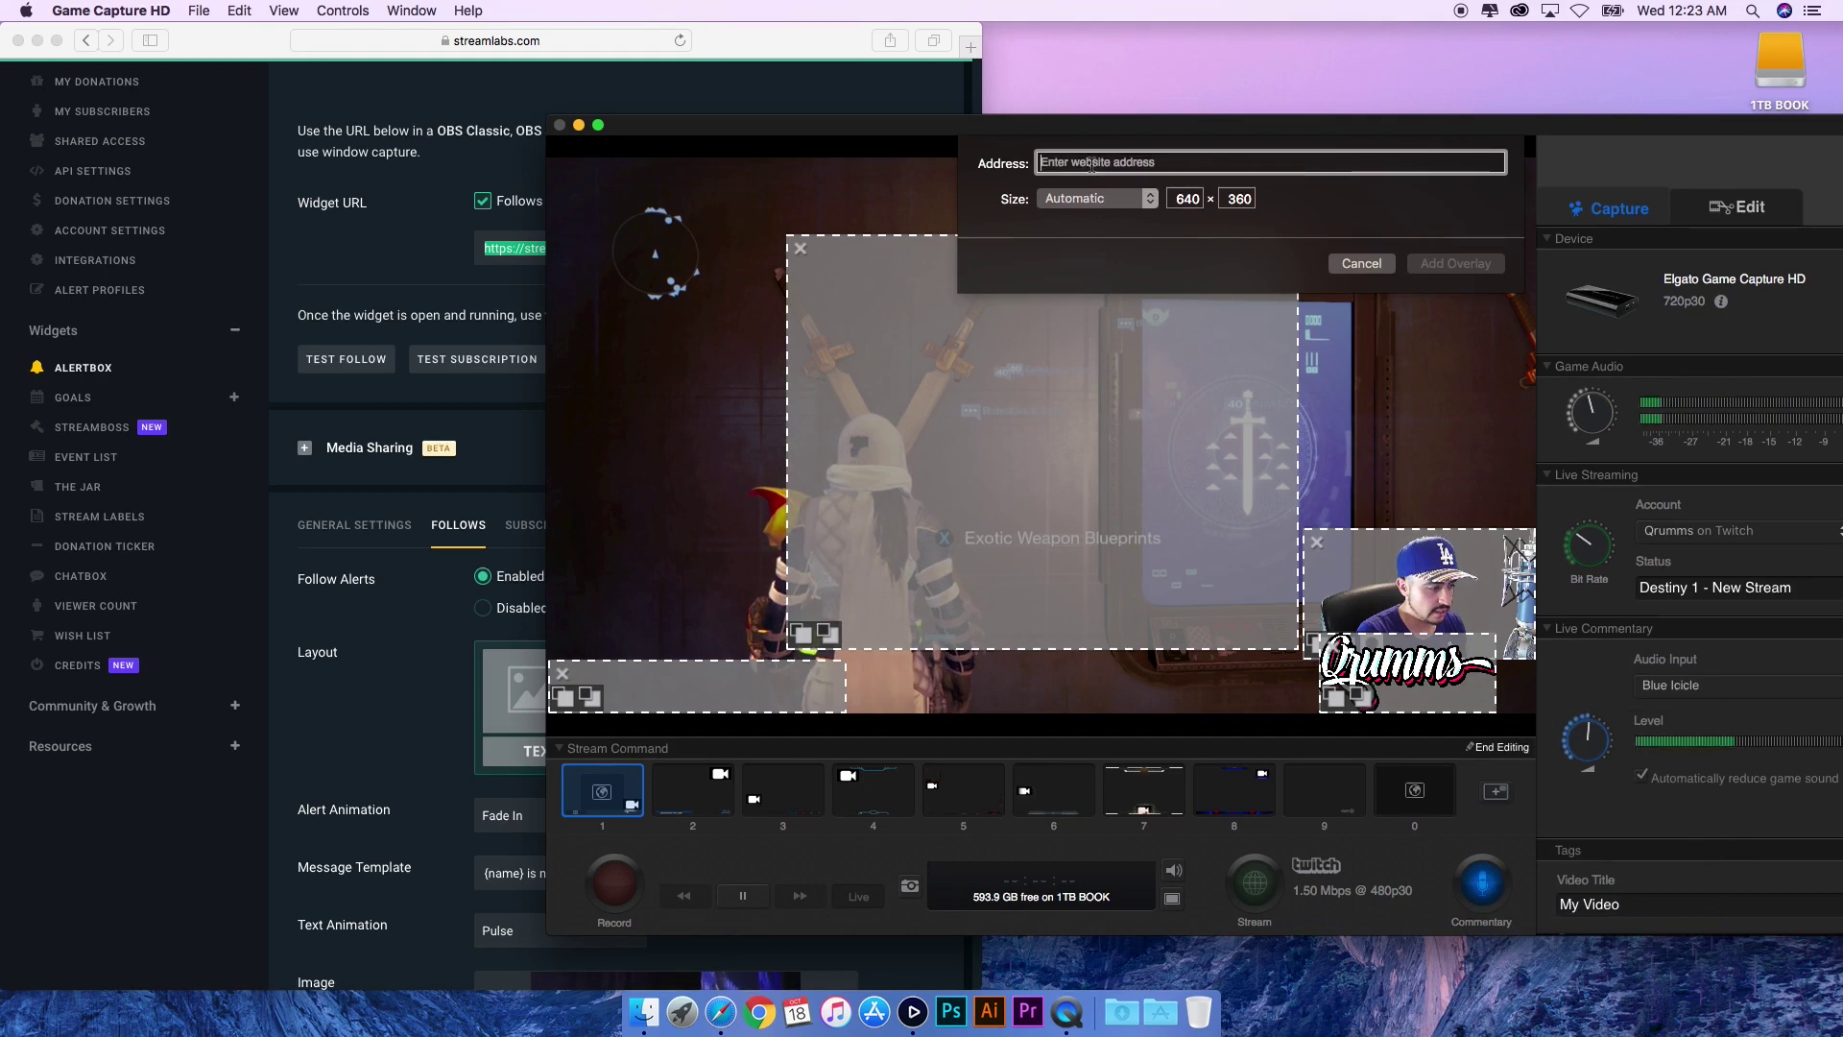
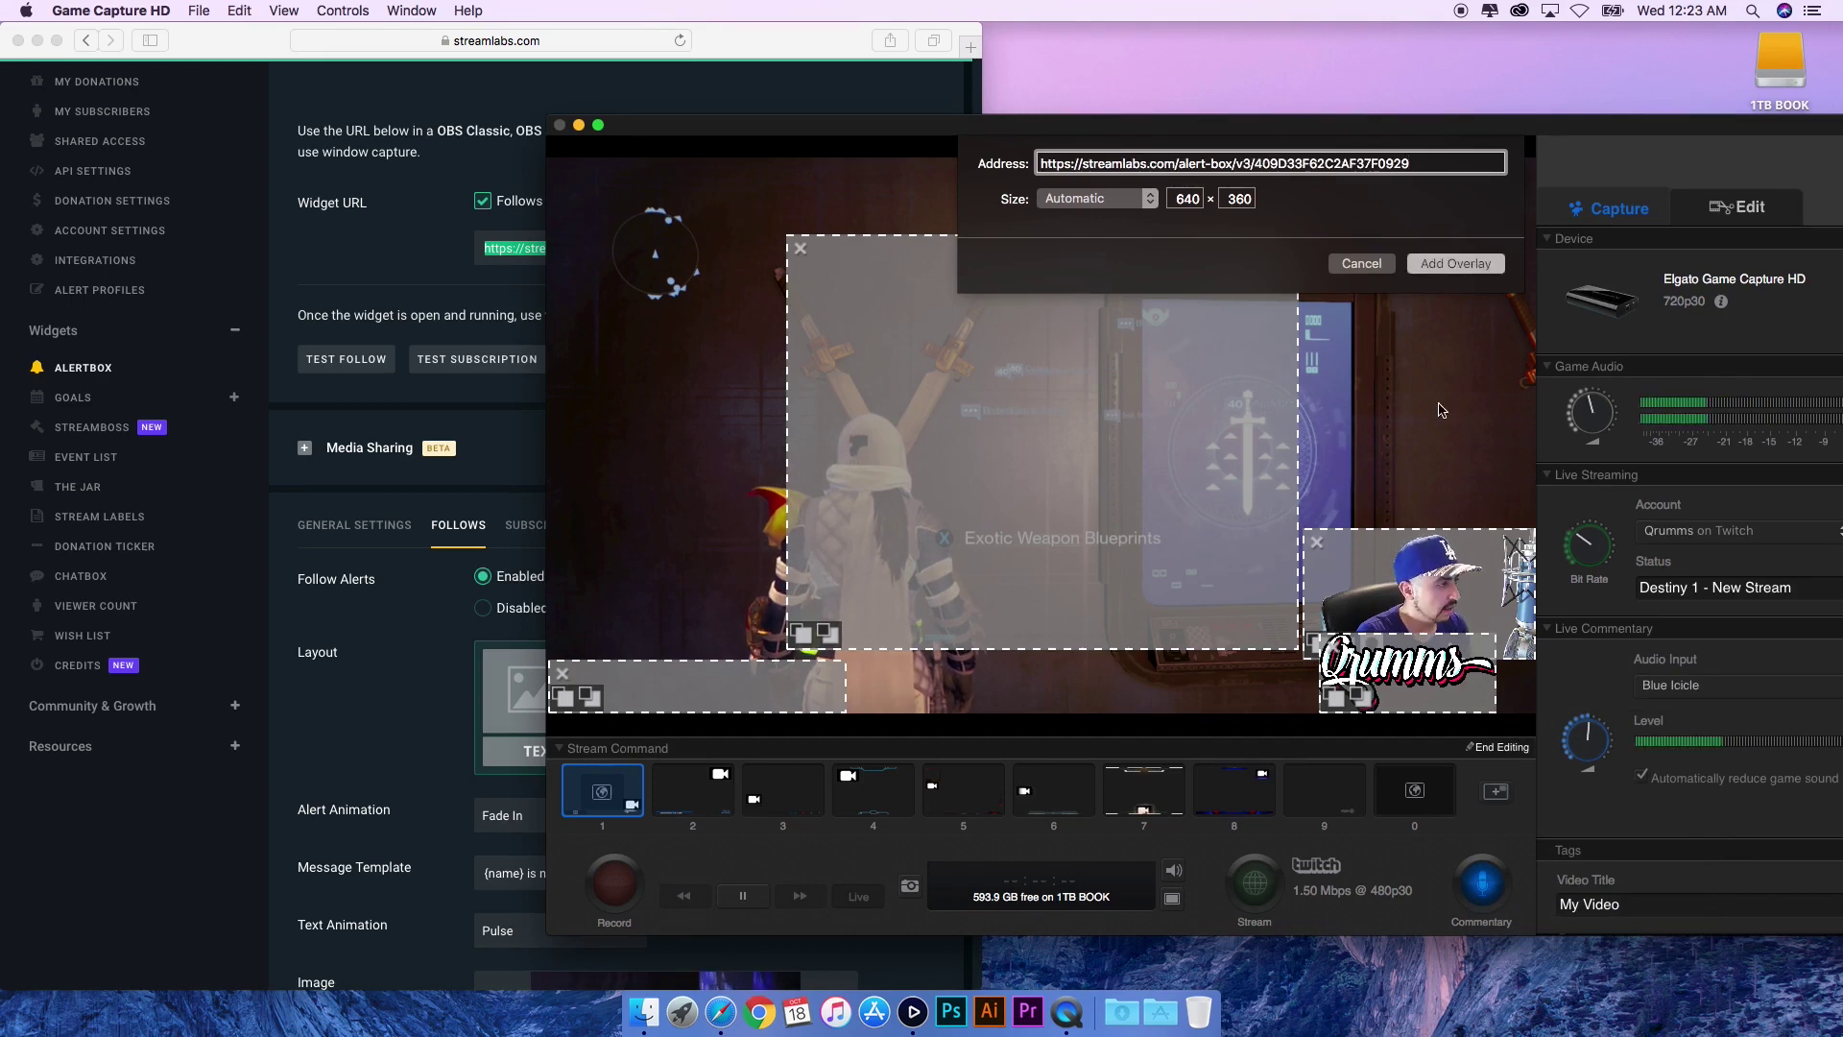
key(Return)
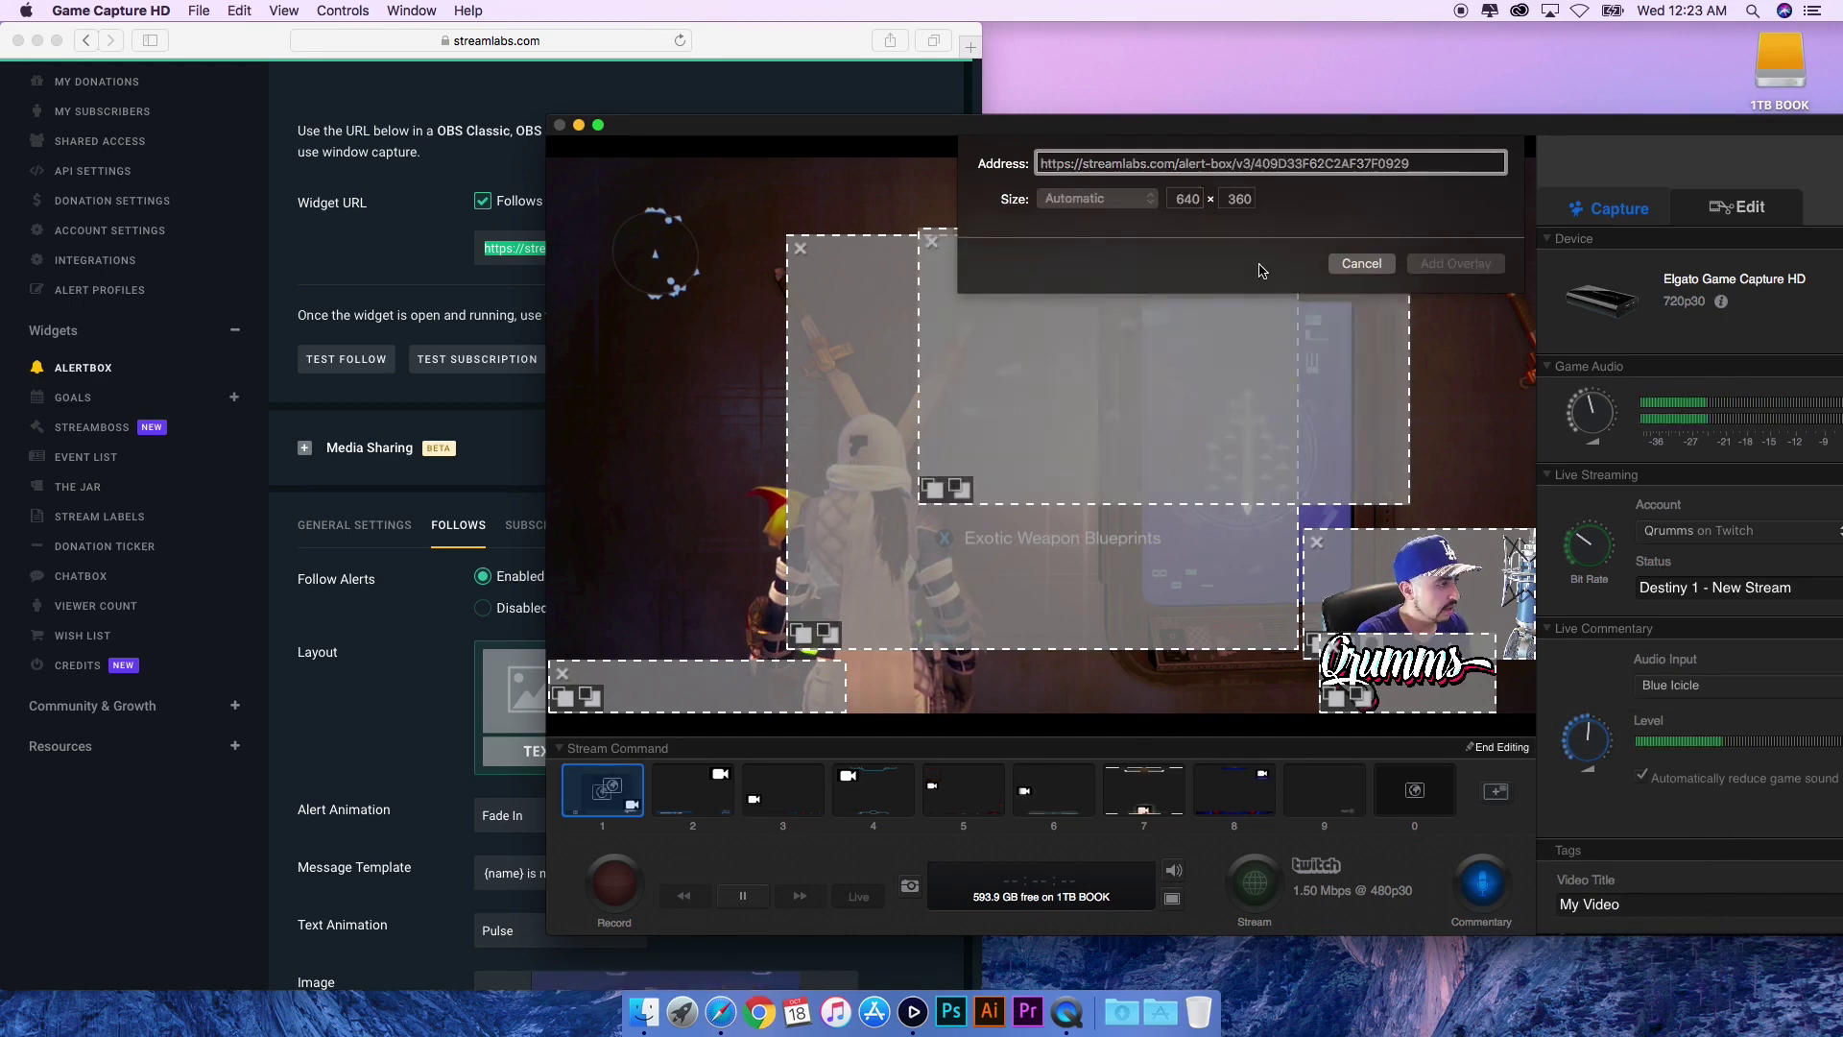
- Position the alert overlay, delete the unused top-left source, and finish editing the scene
drag(1353, 273, 996, 204)
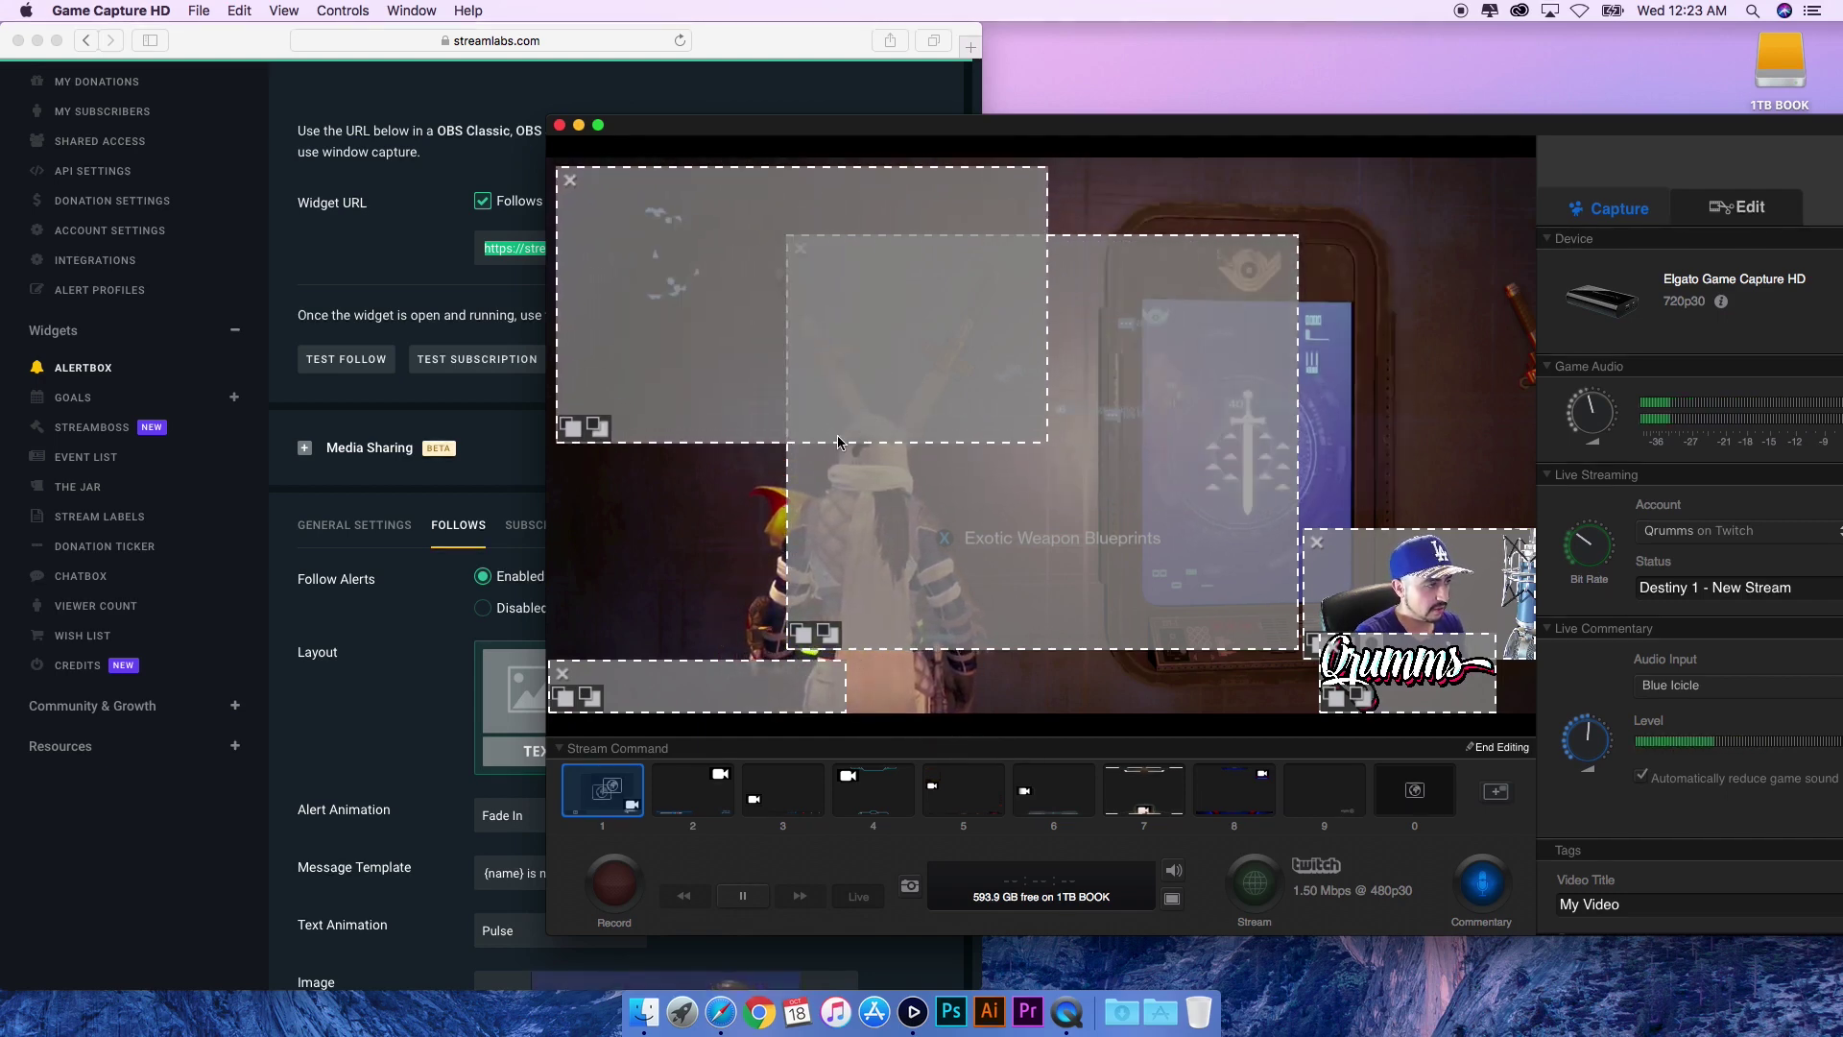
drag(877, 436, 881, 213)
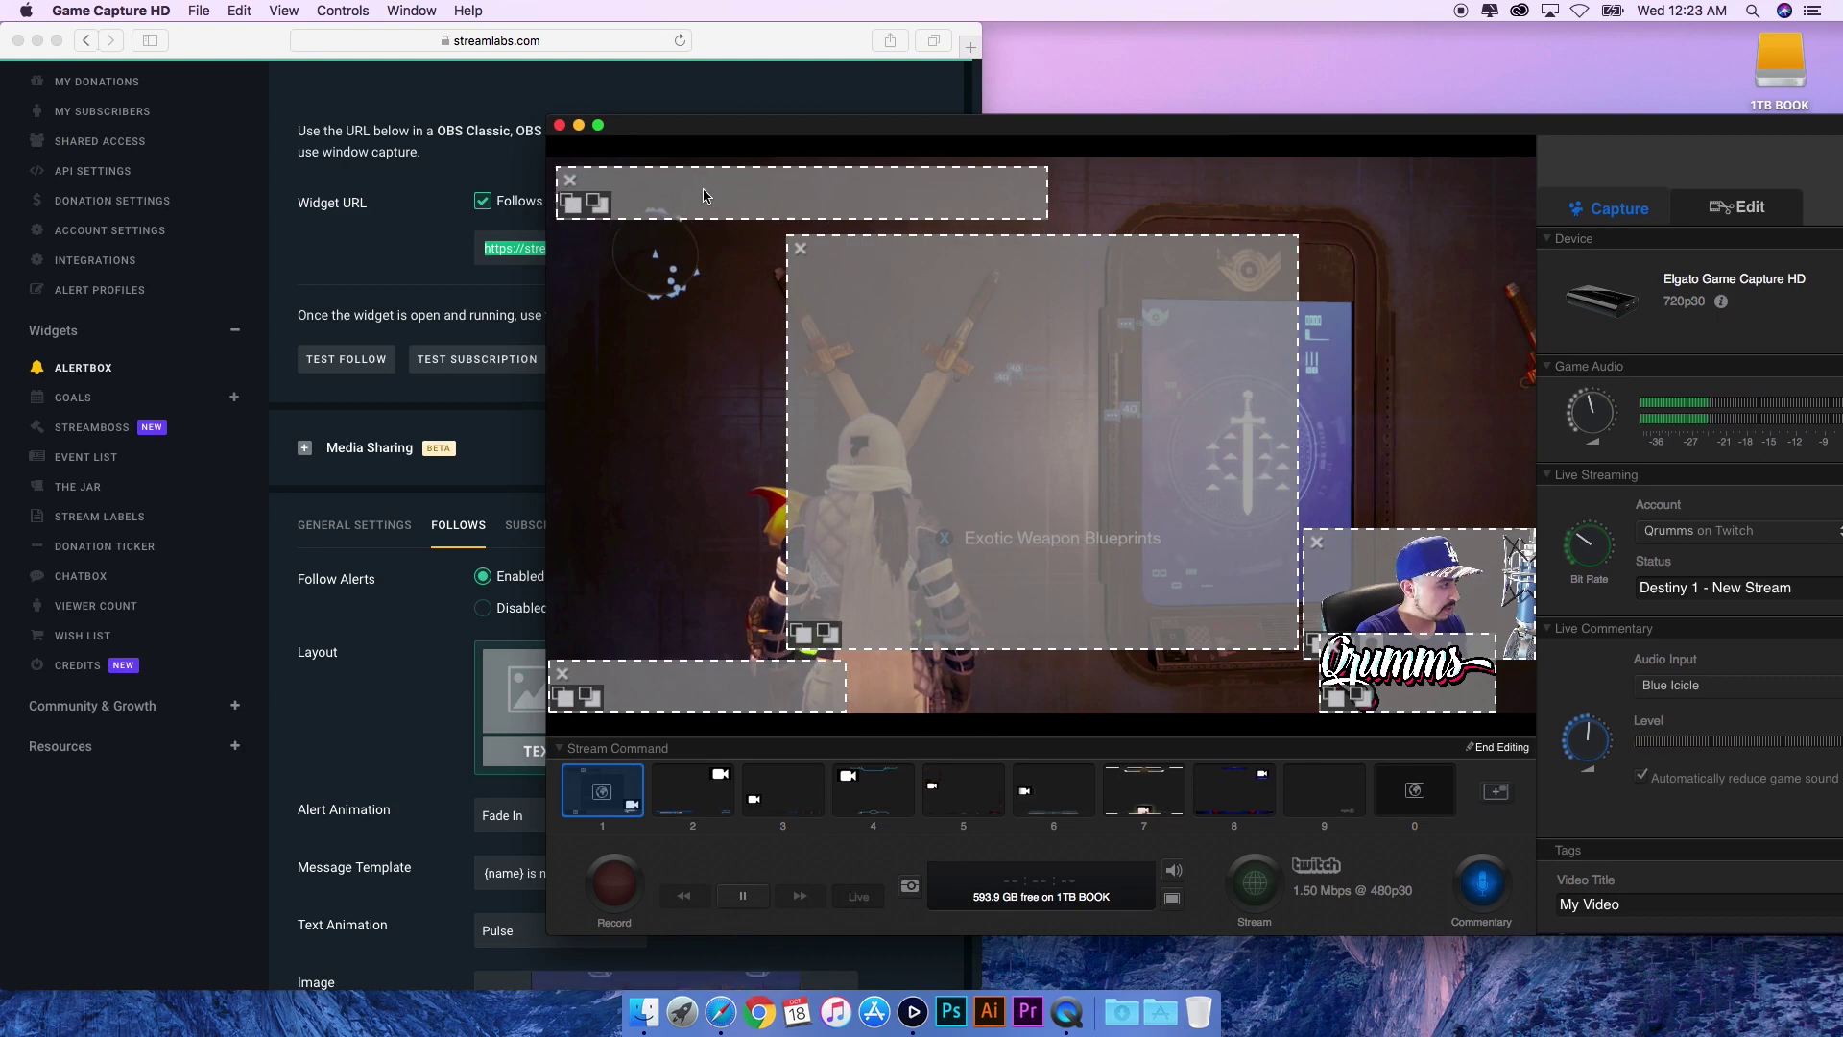
click(570, 179)
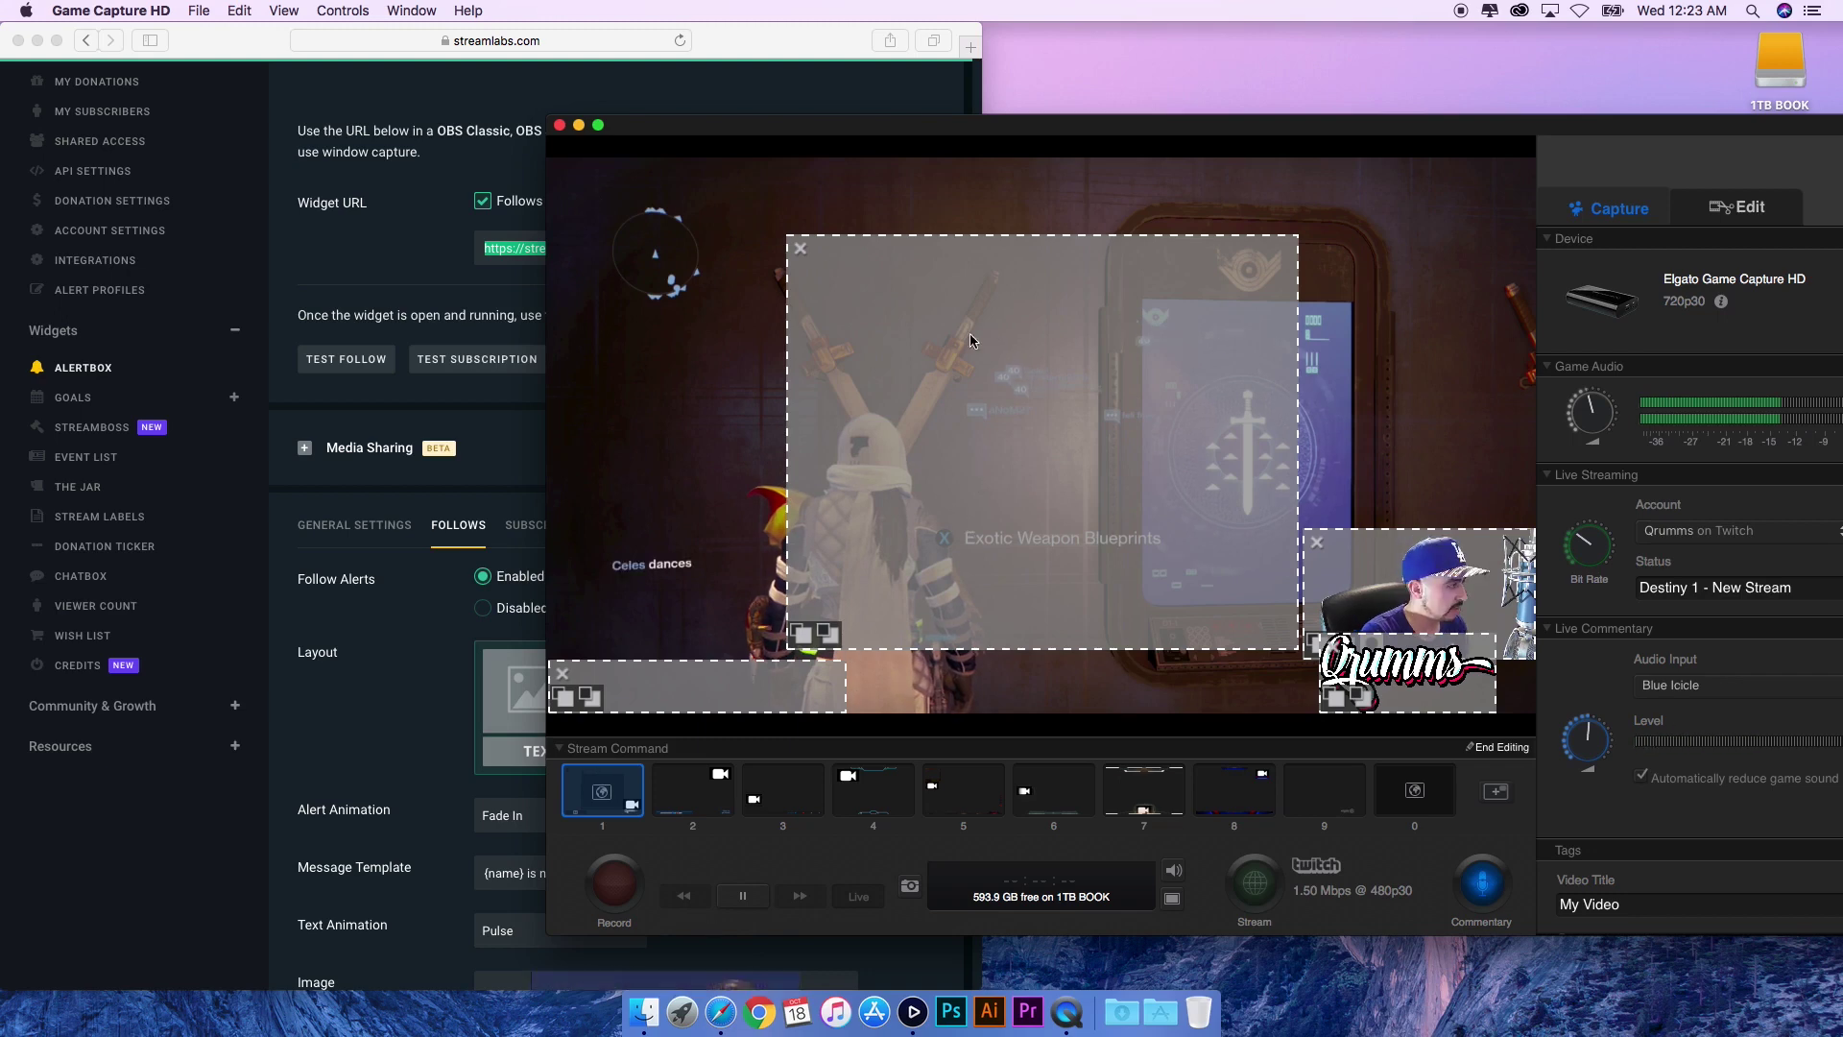
click(1497, 746)
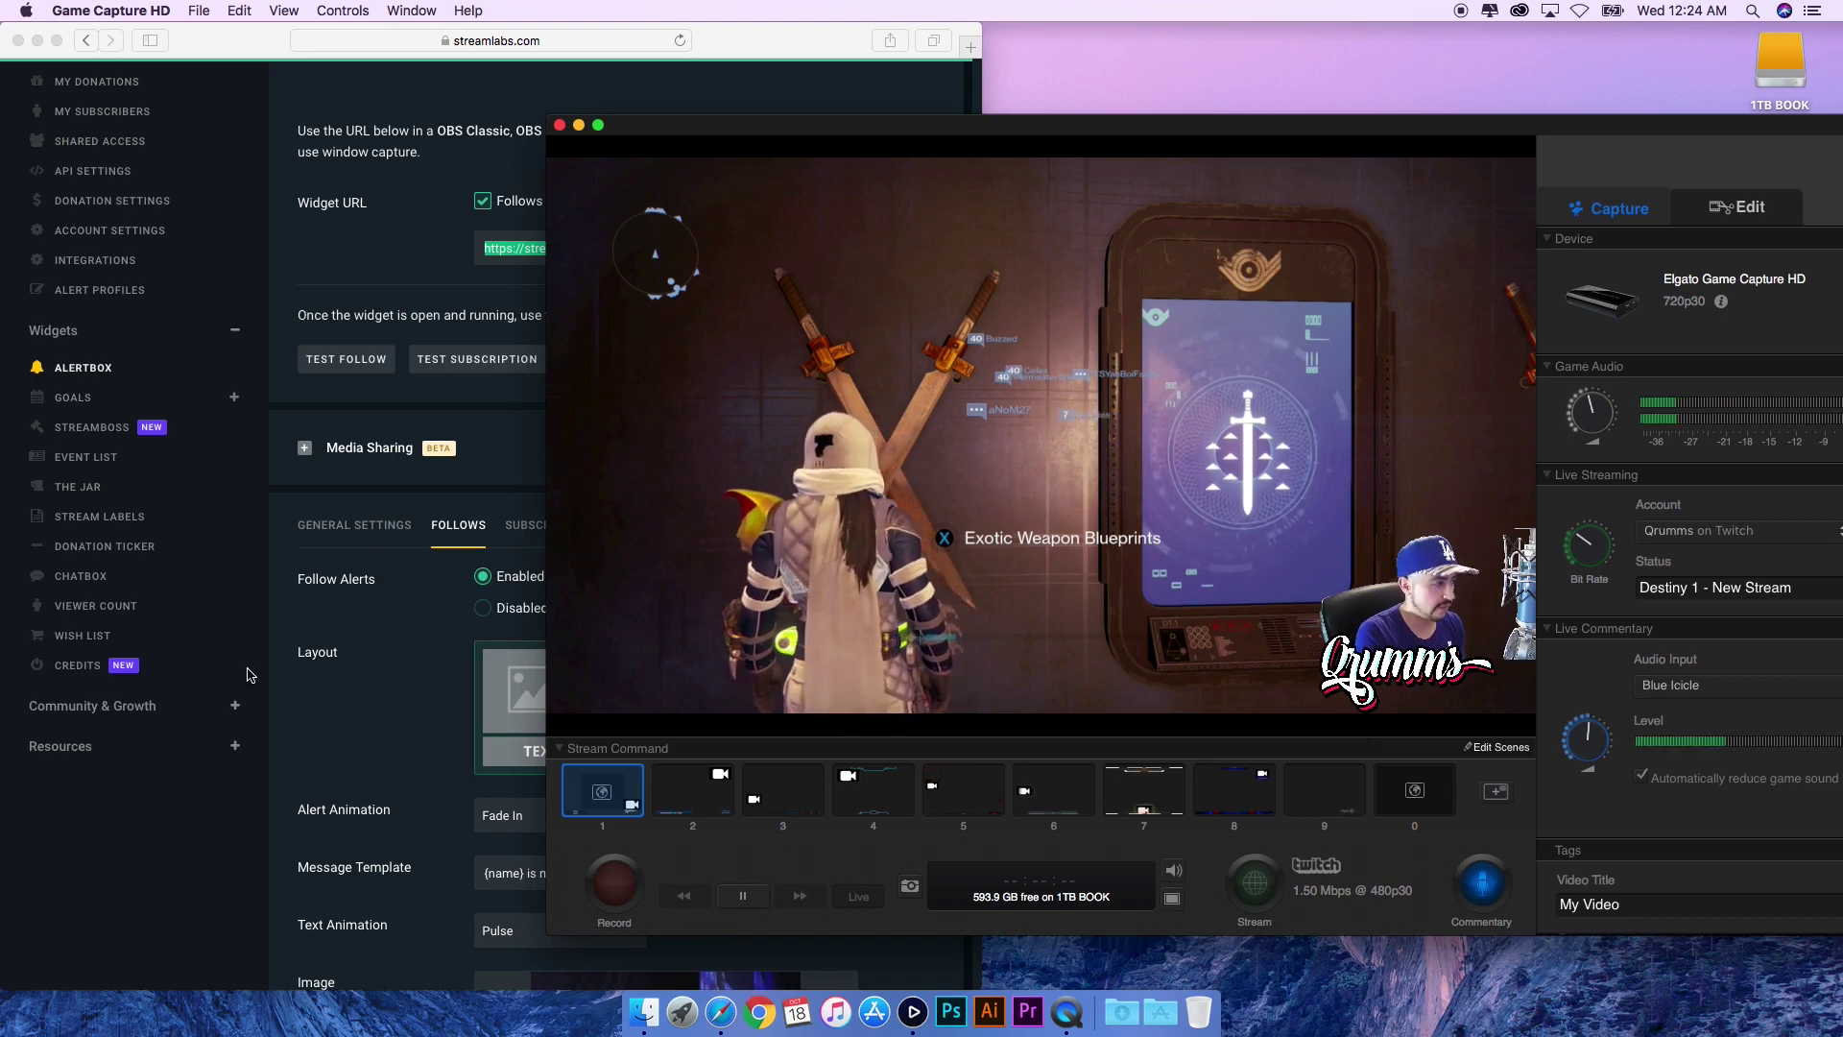
click(369, 709)
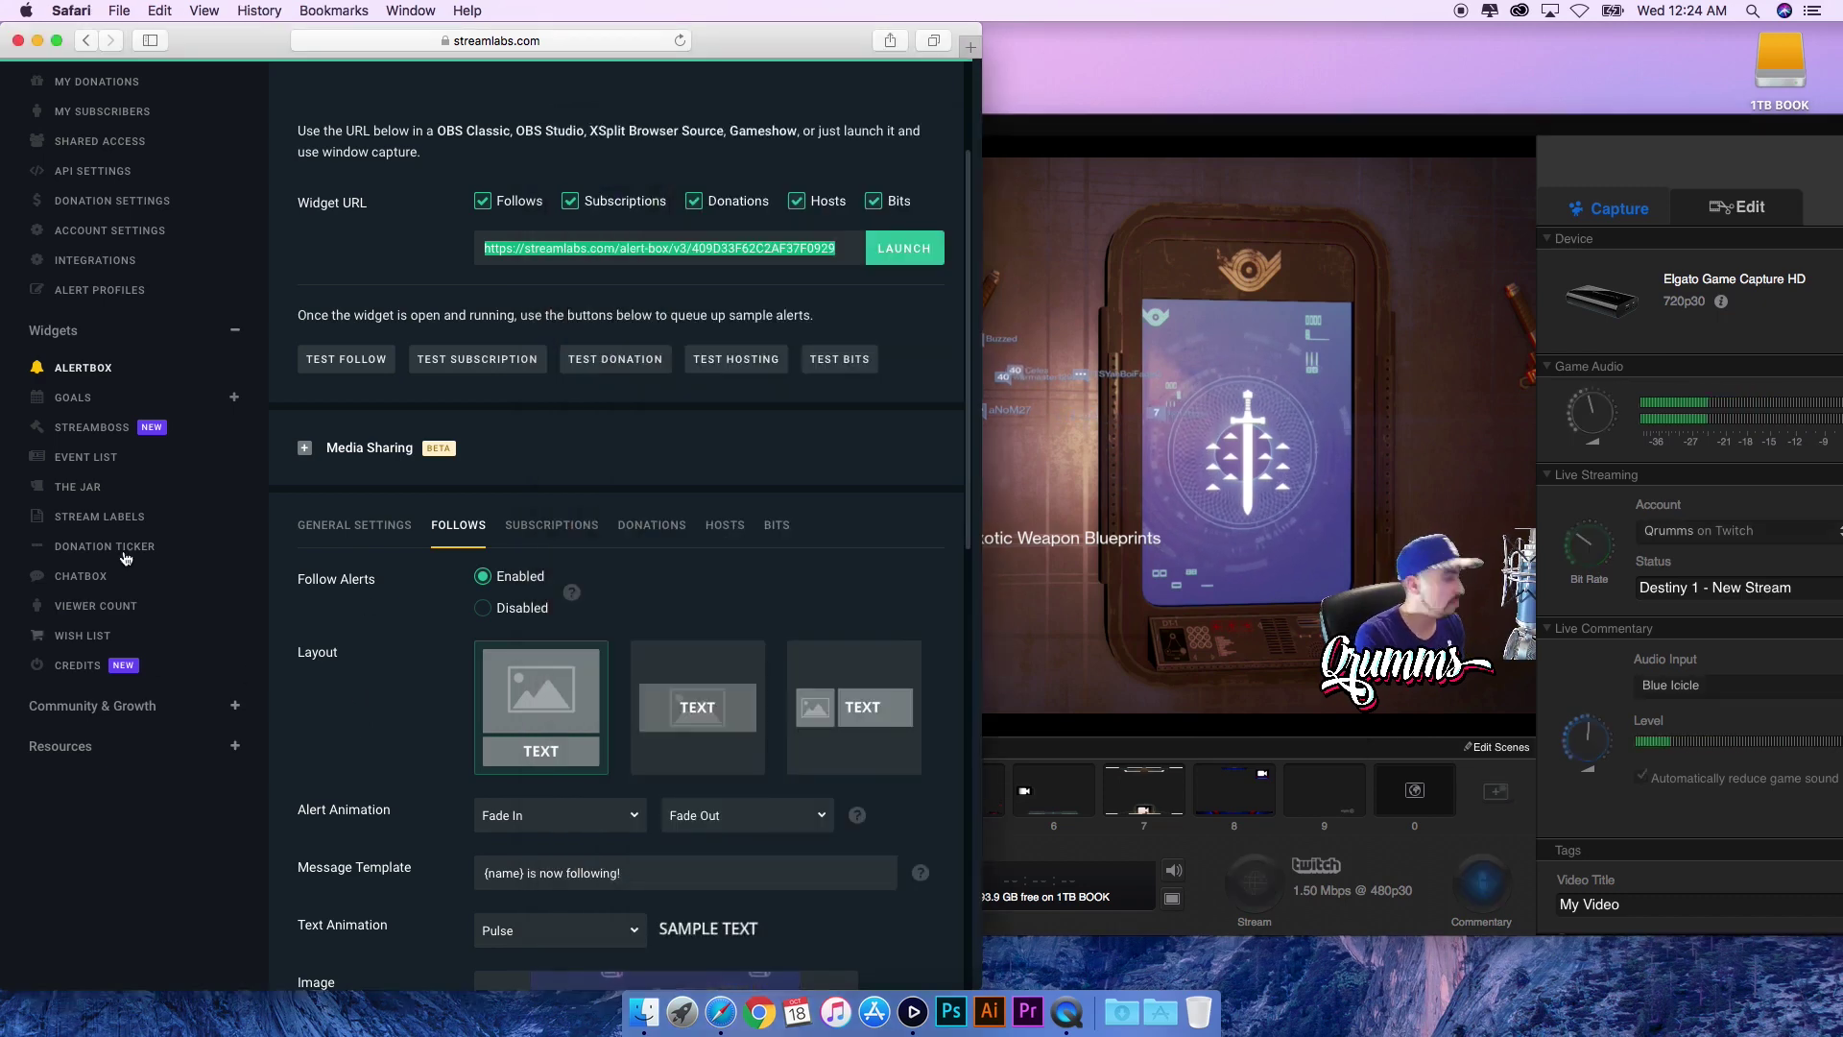
- Look at the Donation Ticker widget, then send $21.00 test donations from the Alert Box
click(107, 551)
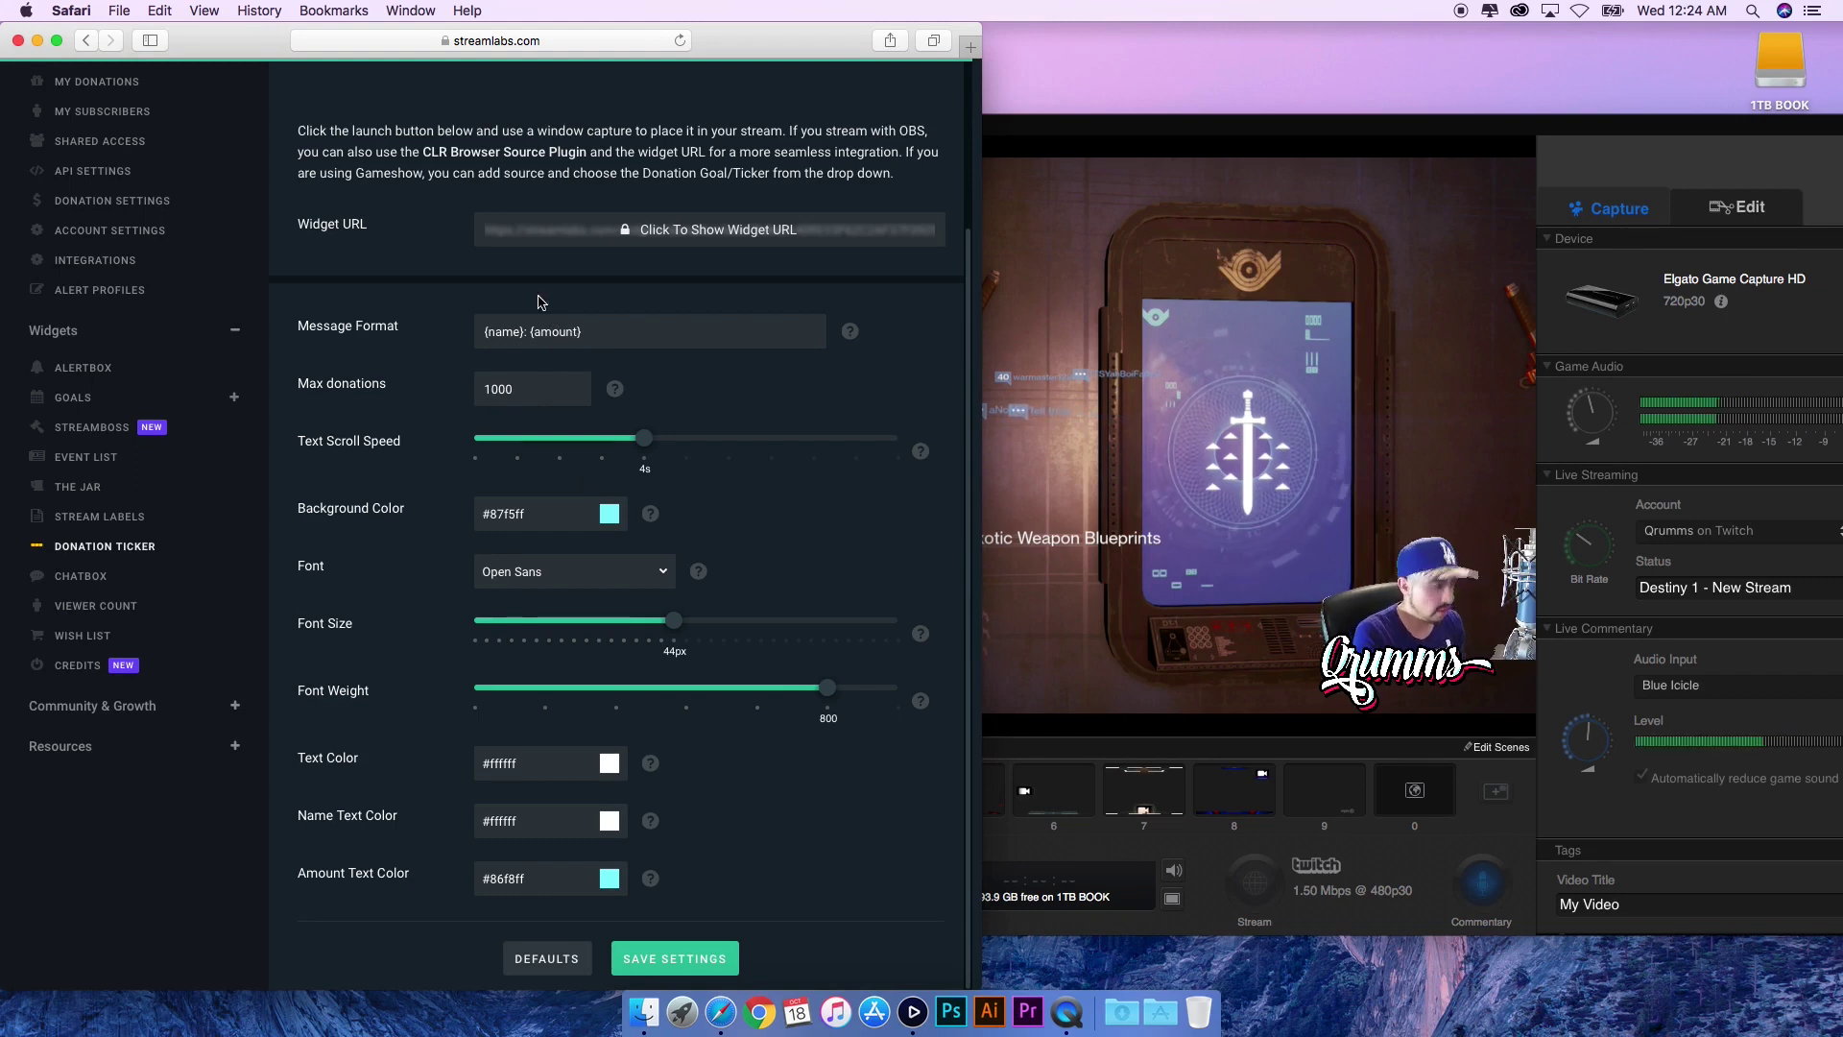
scroll(317, 432, up, 3)
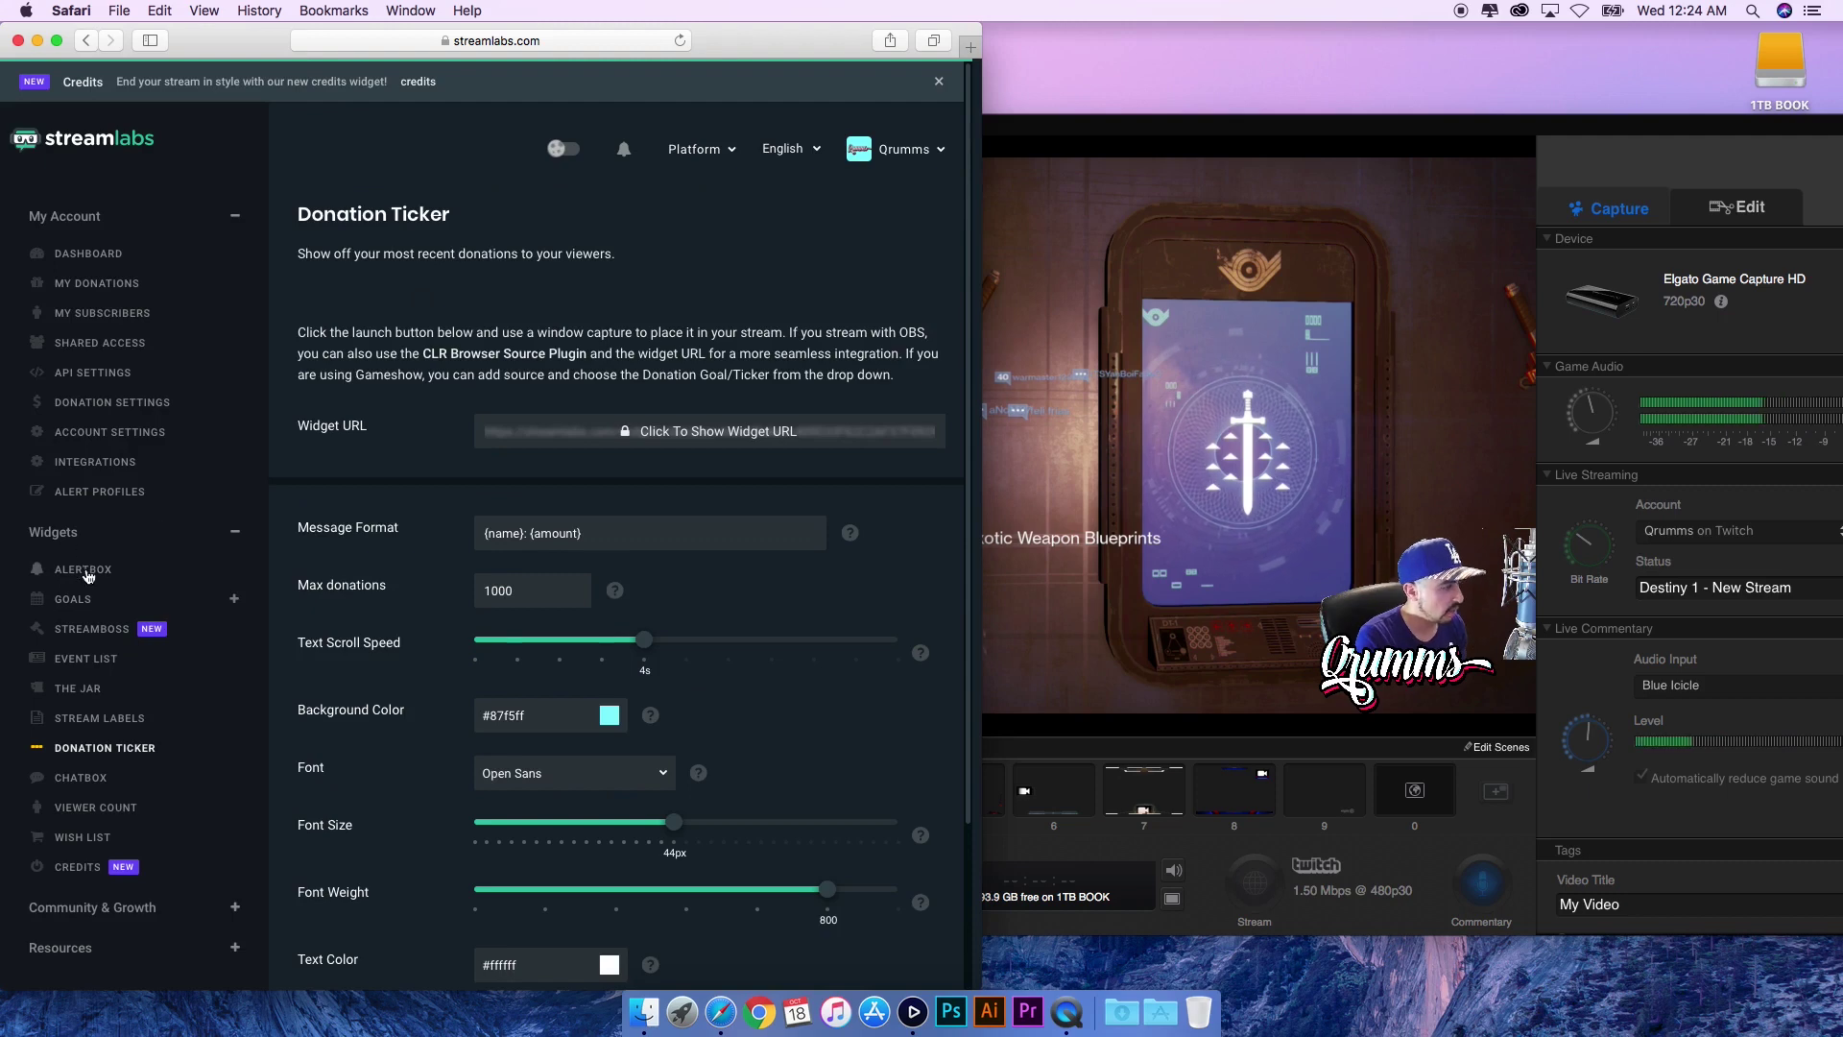
click(84, 570)
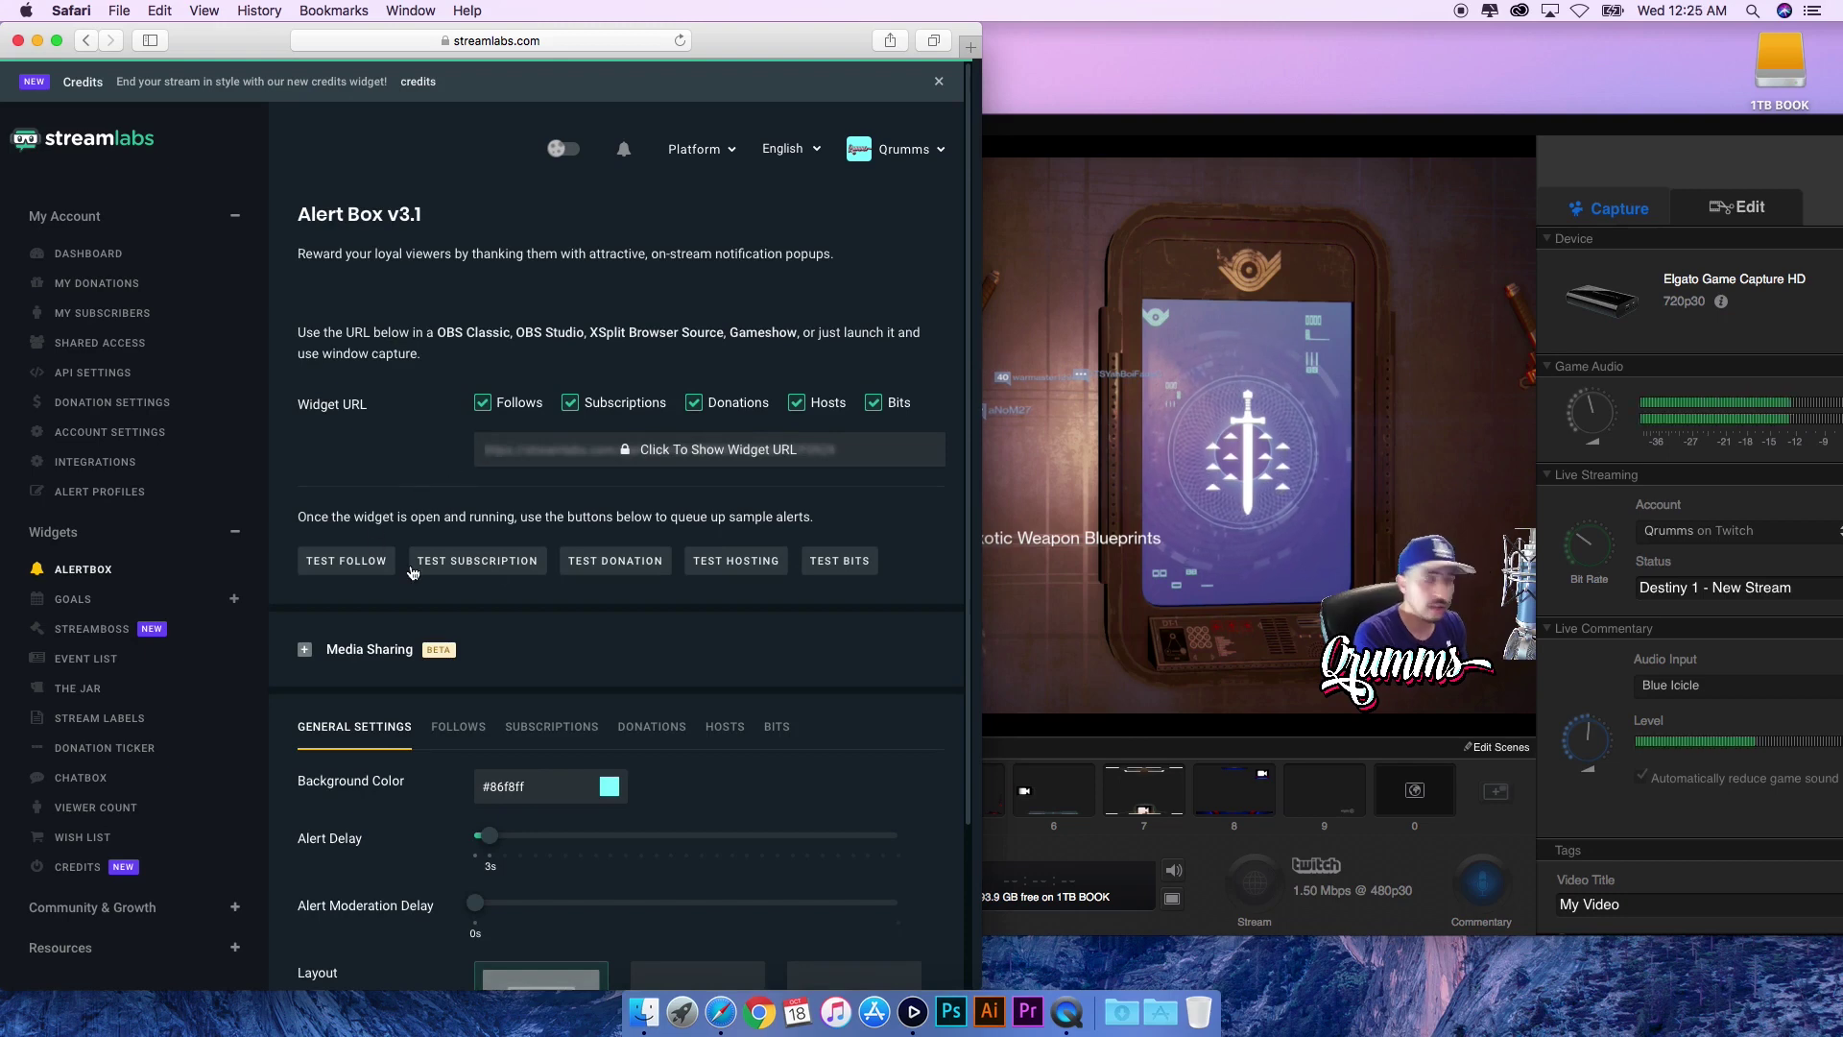
click(619, 562)
click(1086, 582)
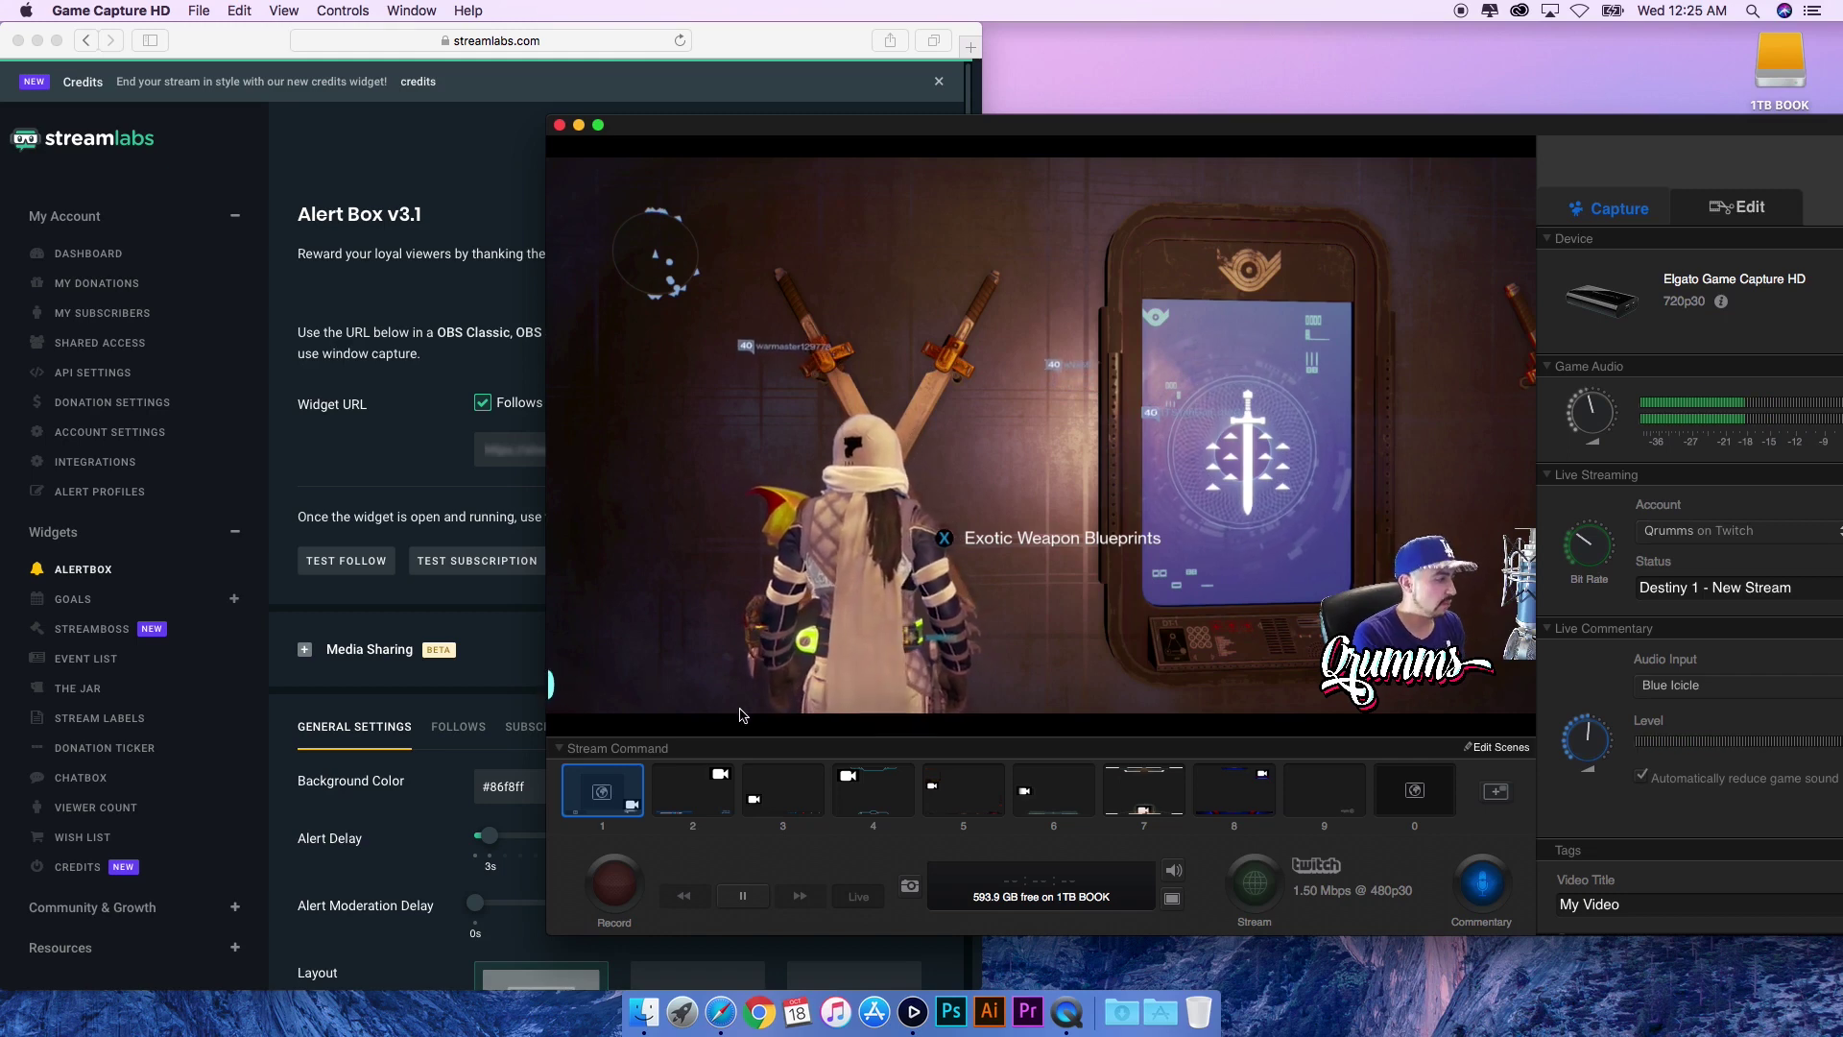
- Narrow the bottom donation ticker source, end editing, then reopen scene 1 for editing
key(super+e)
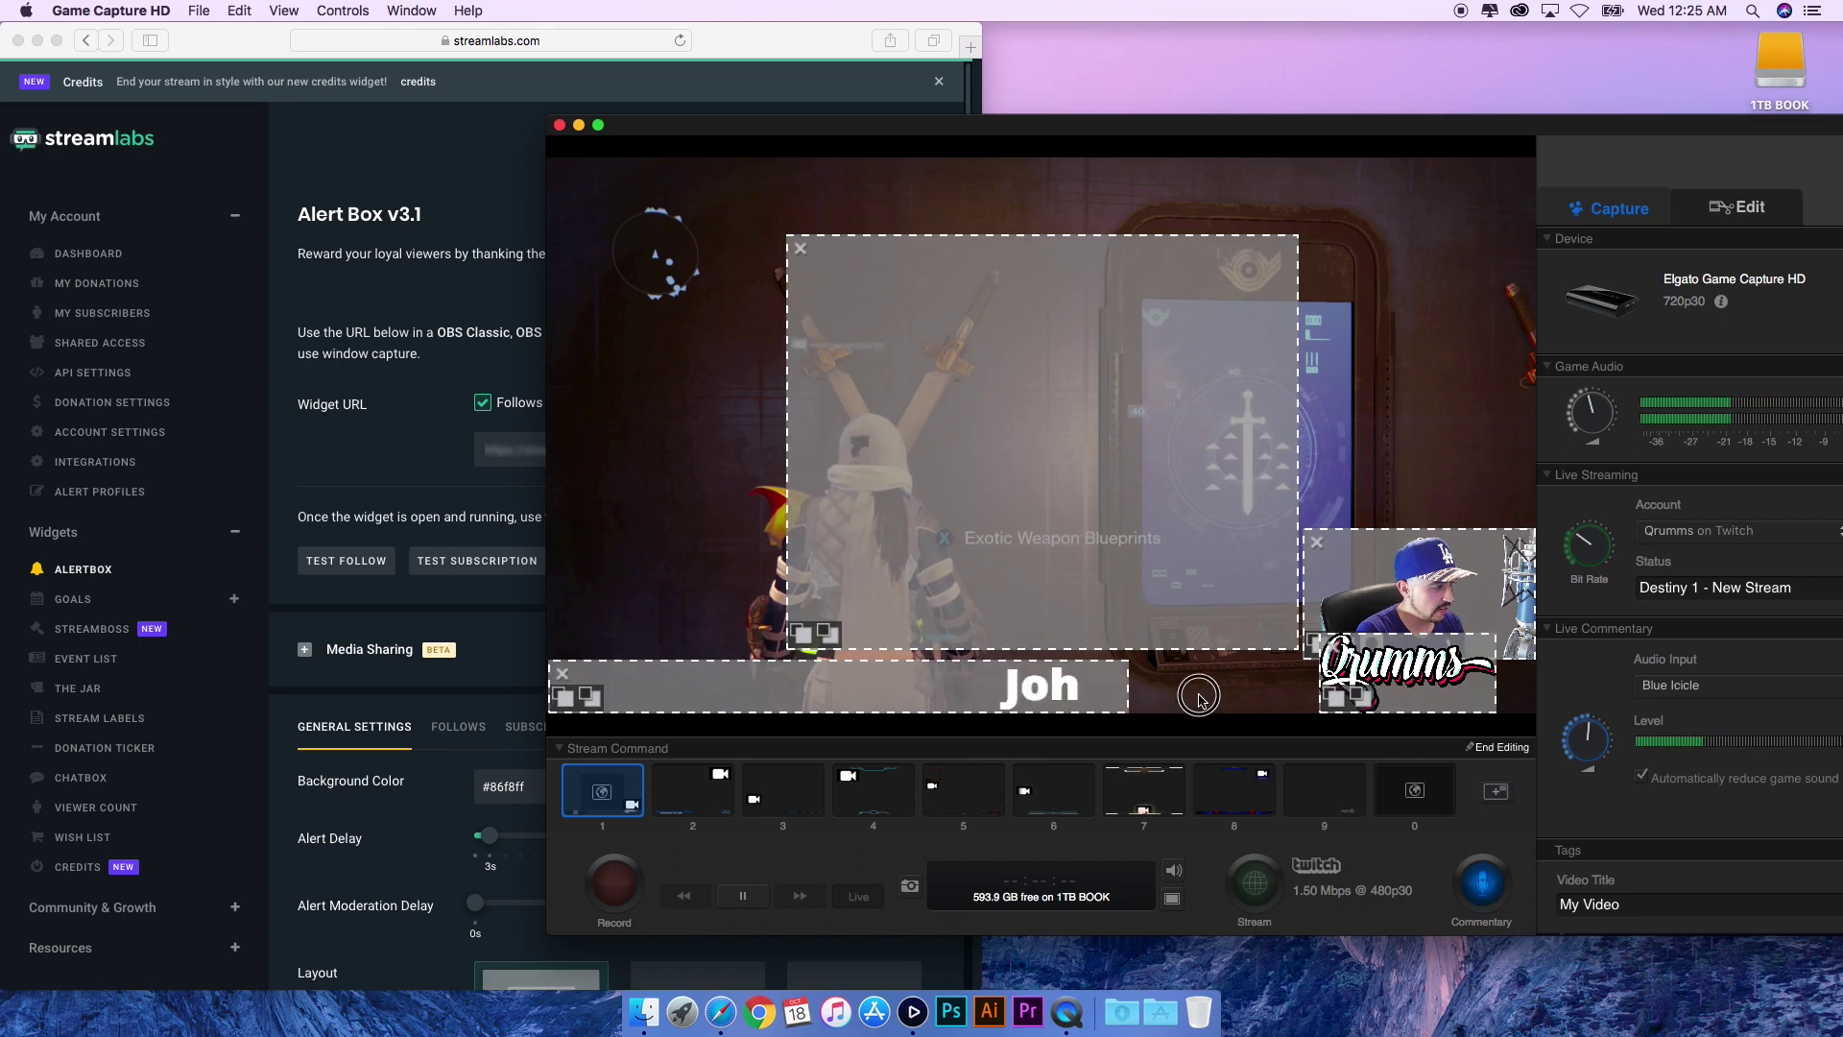
drag(1288, 700, 814, 701)
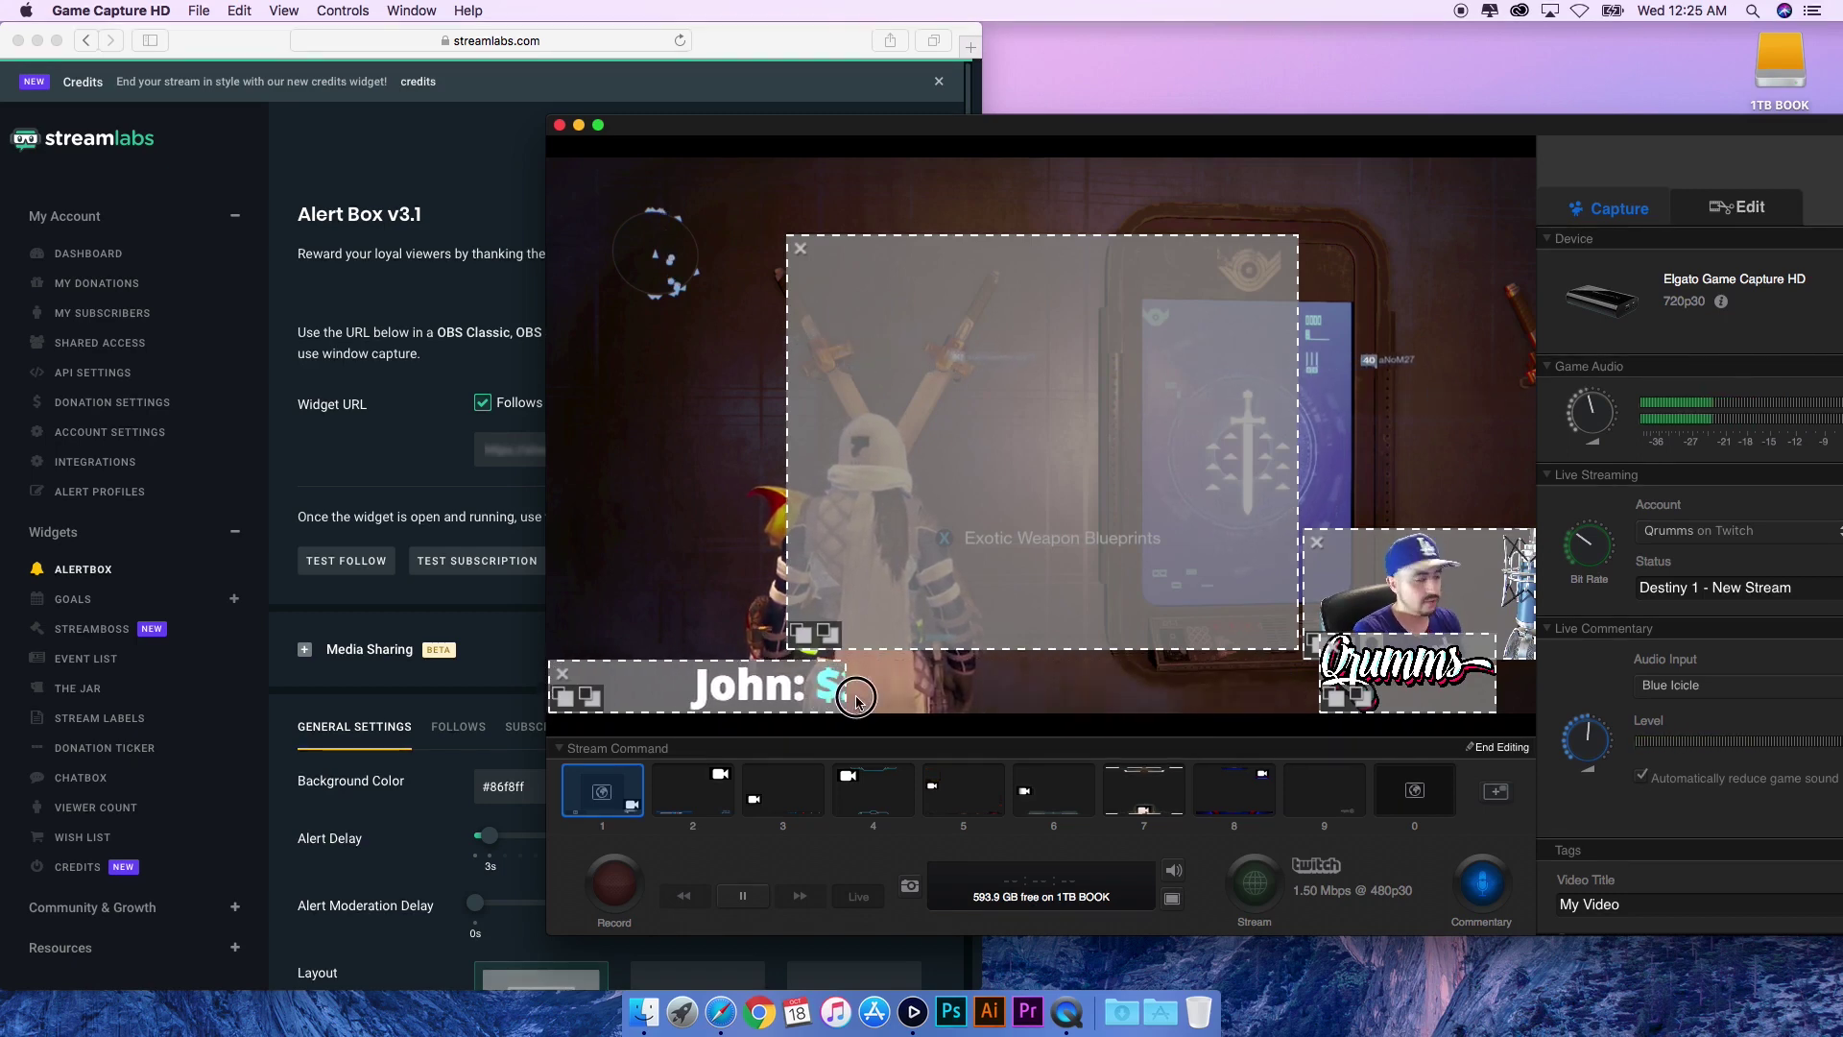
click(1497, 747)
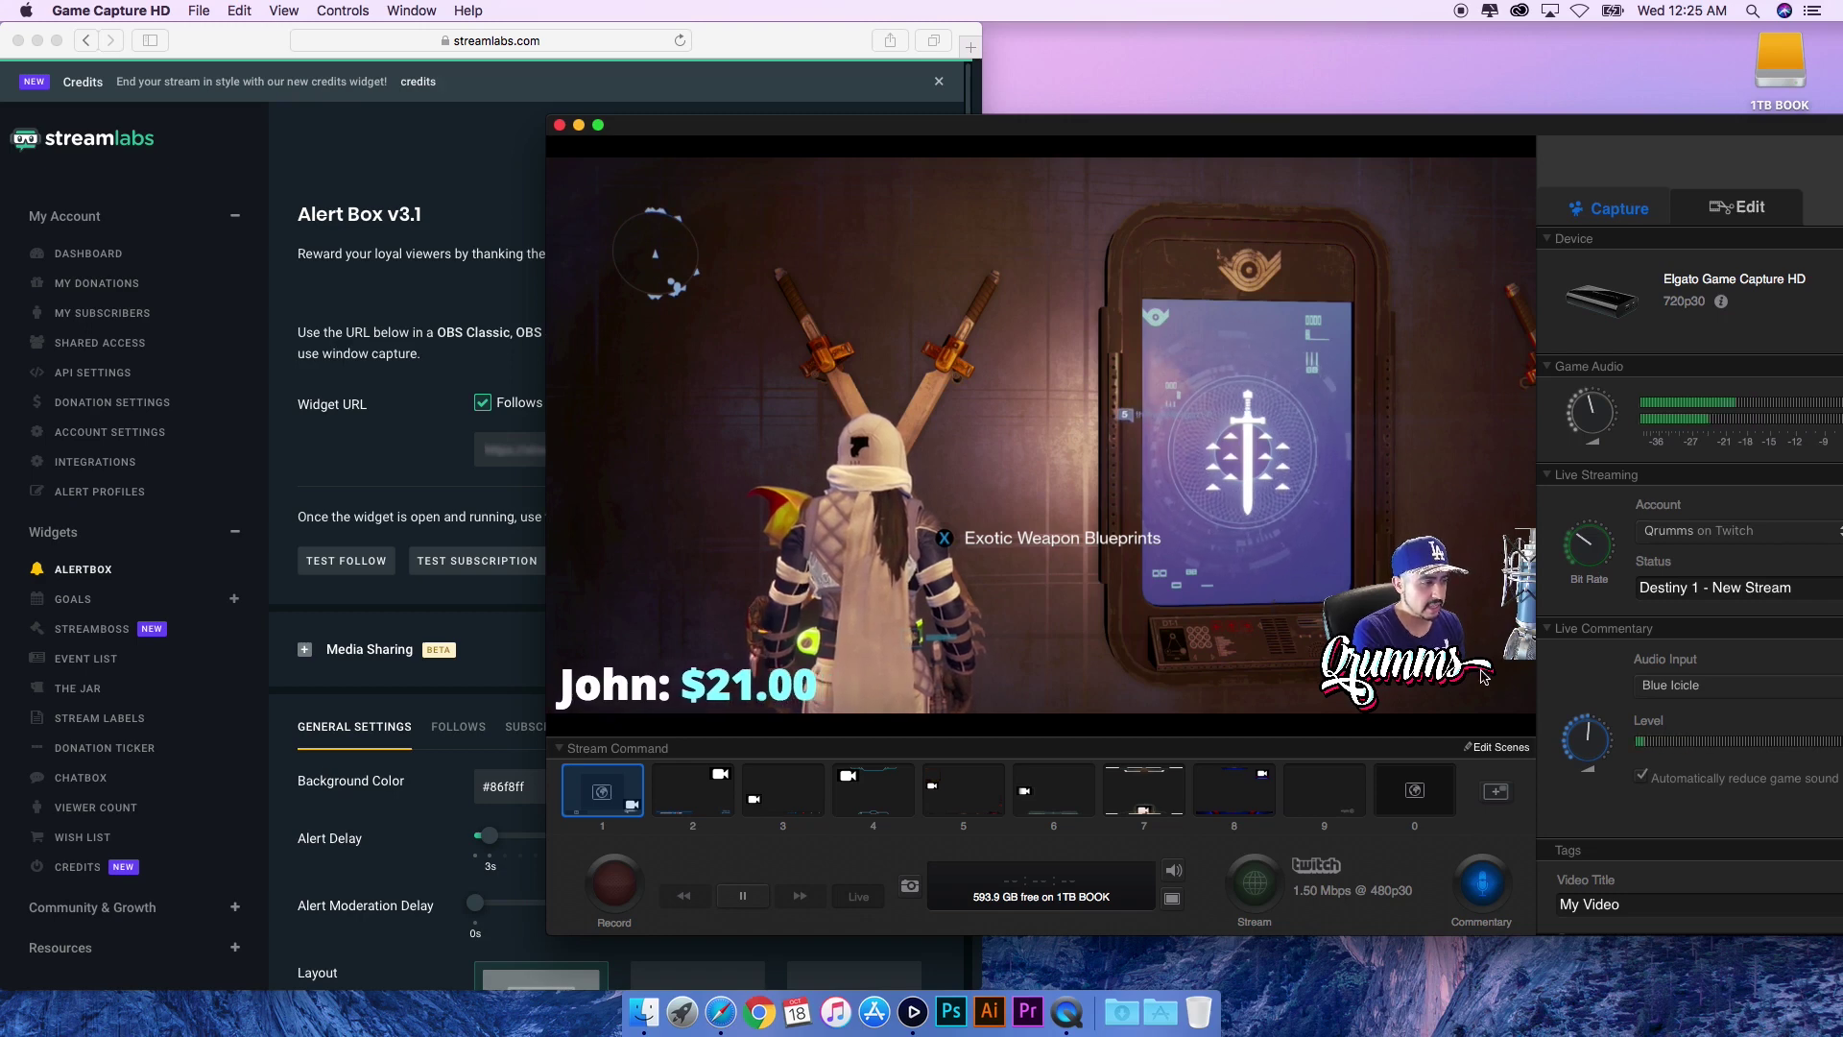
click(1498, 747)
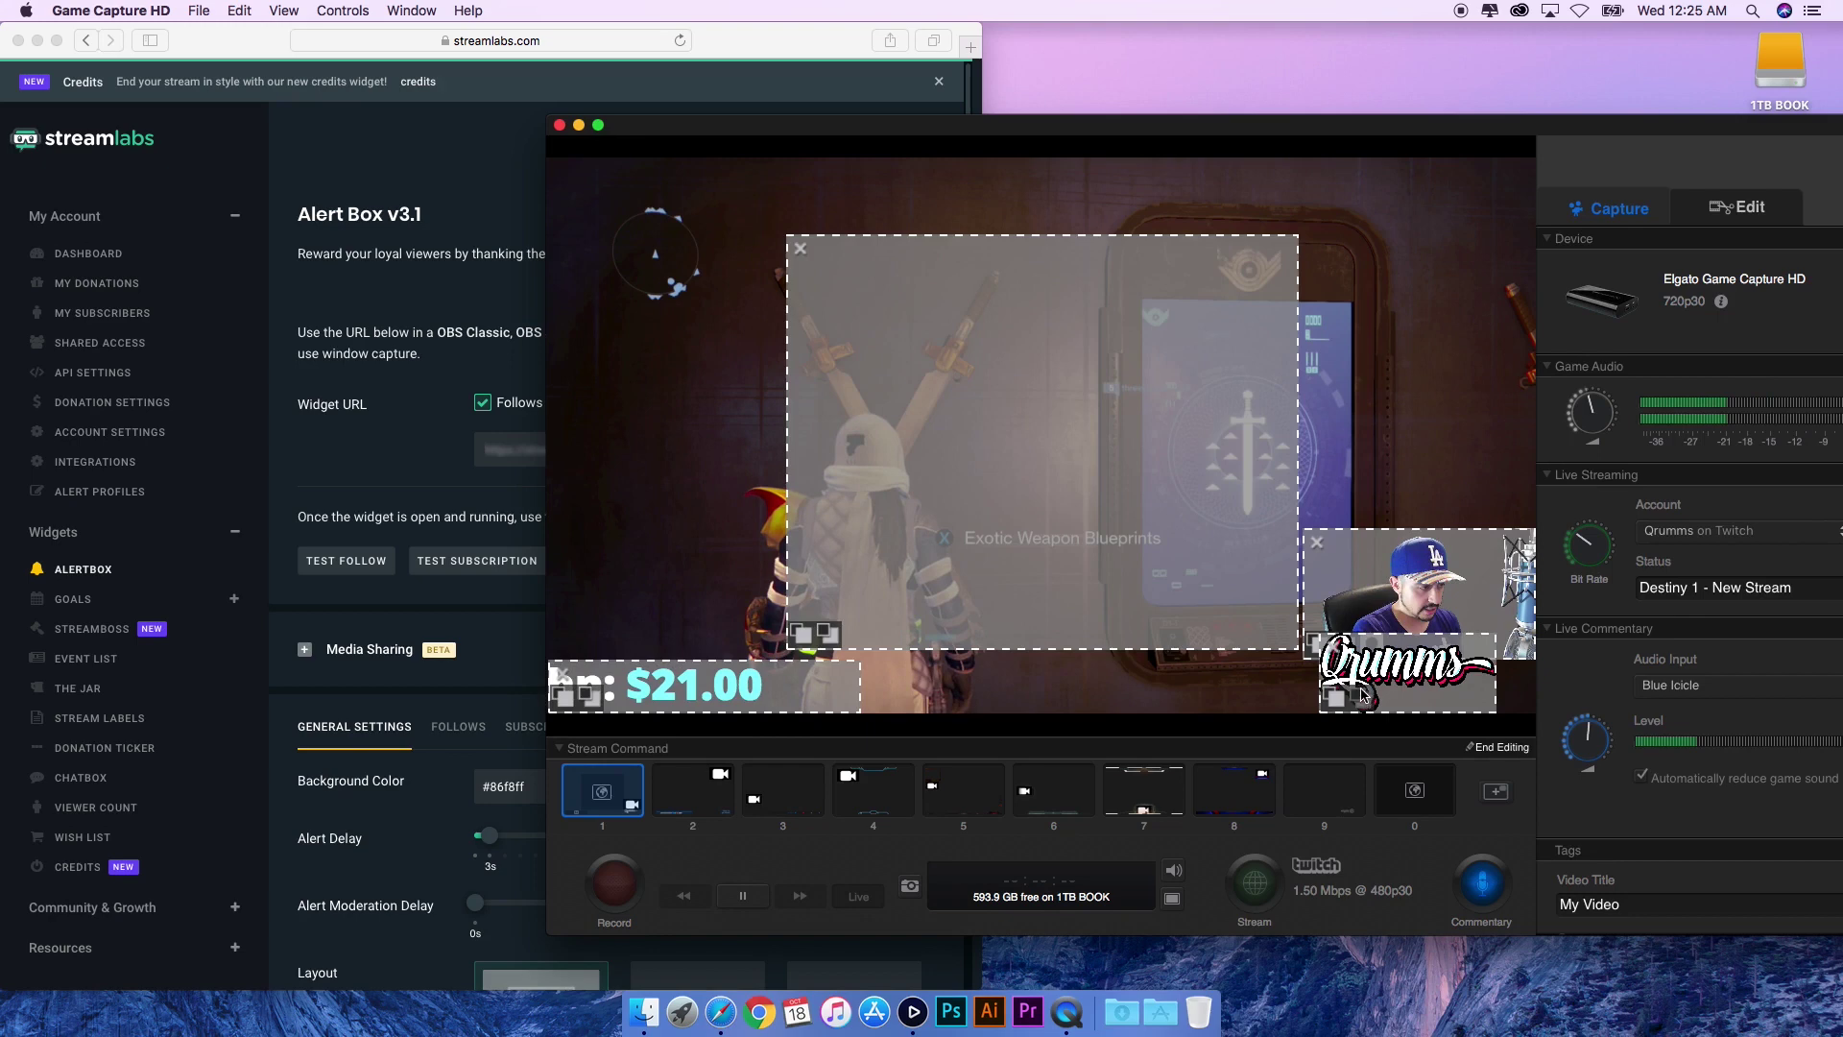
- Turn off chroma keying on the webcam source and stop editing the scene
click(1335, 697)
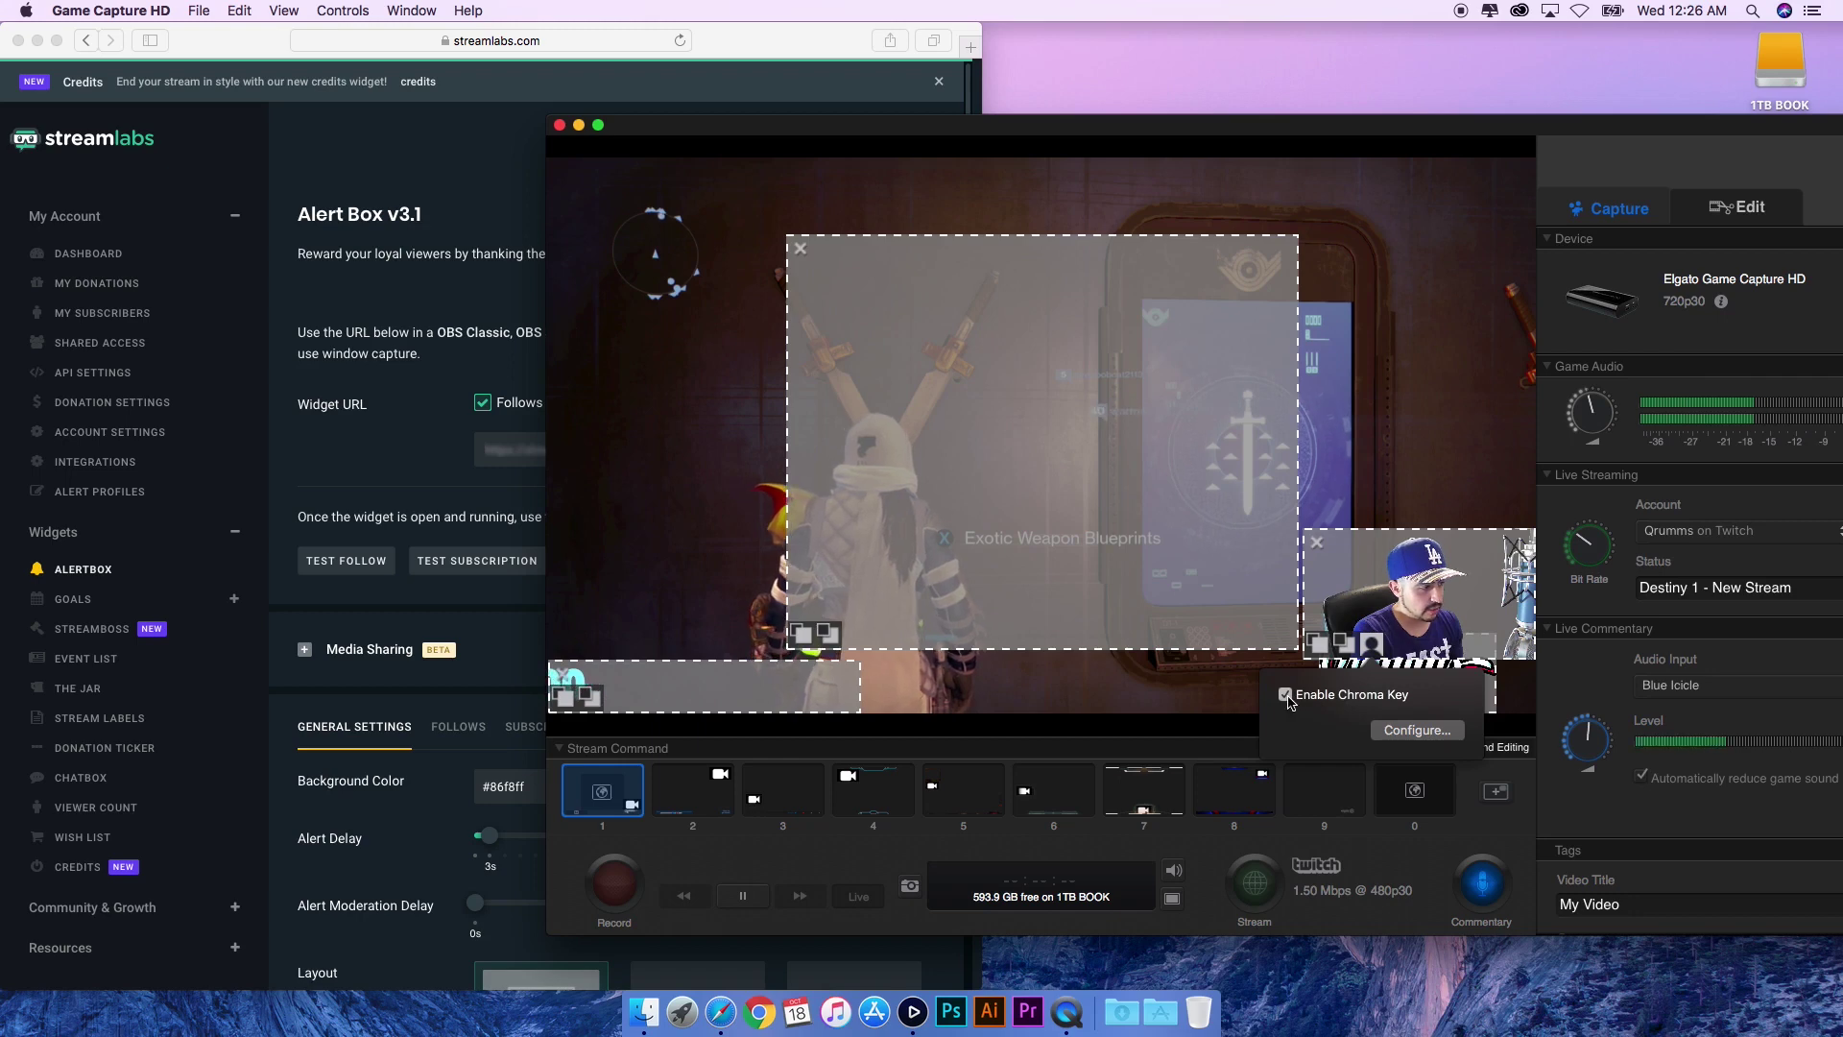
click(1286, 695)
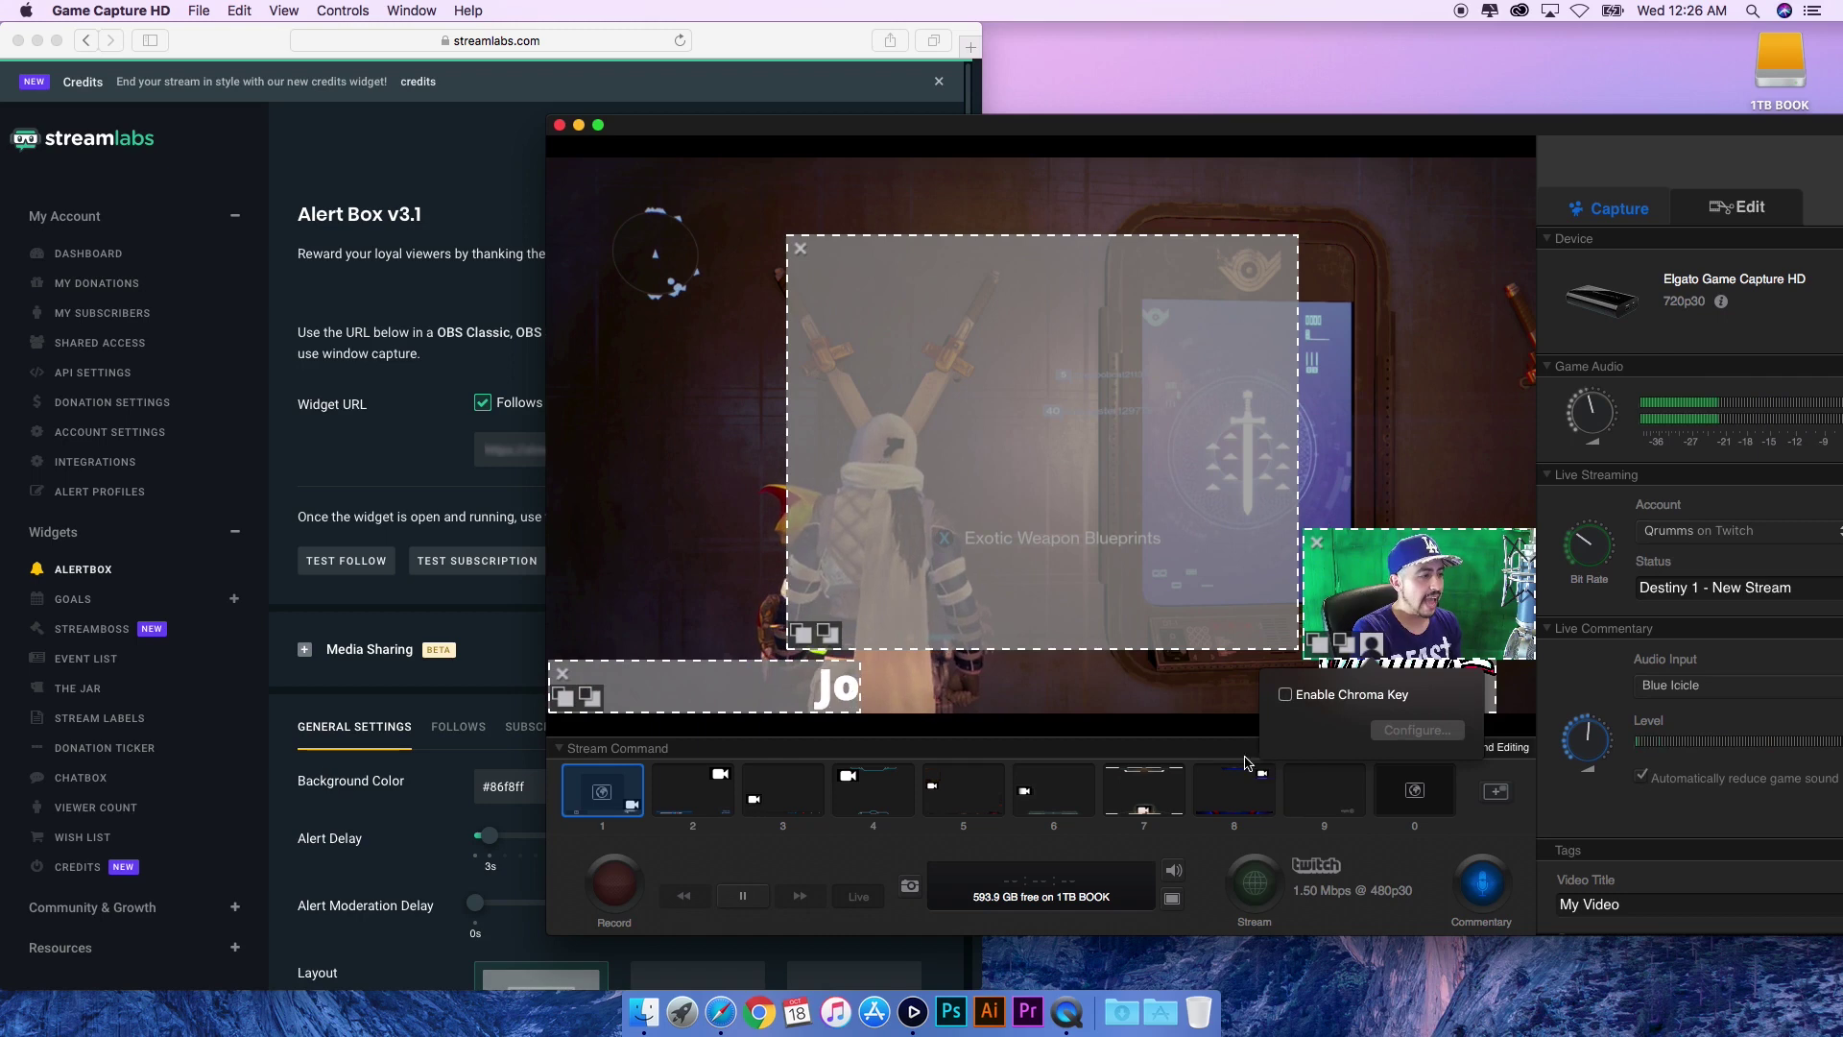
click(1495, 749)
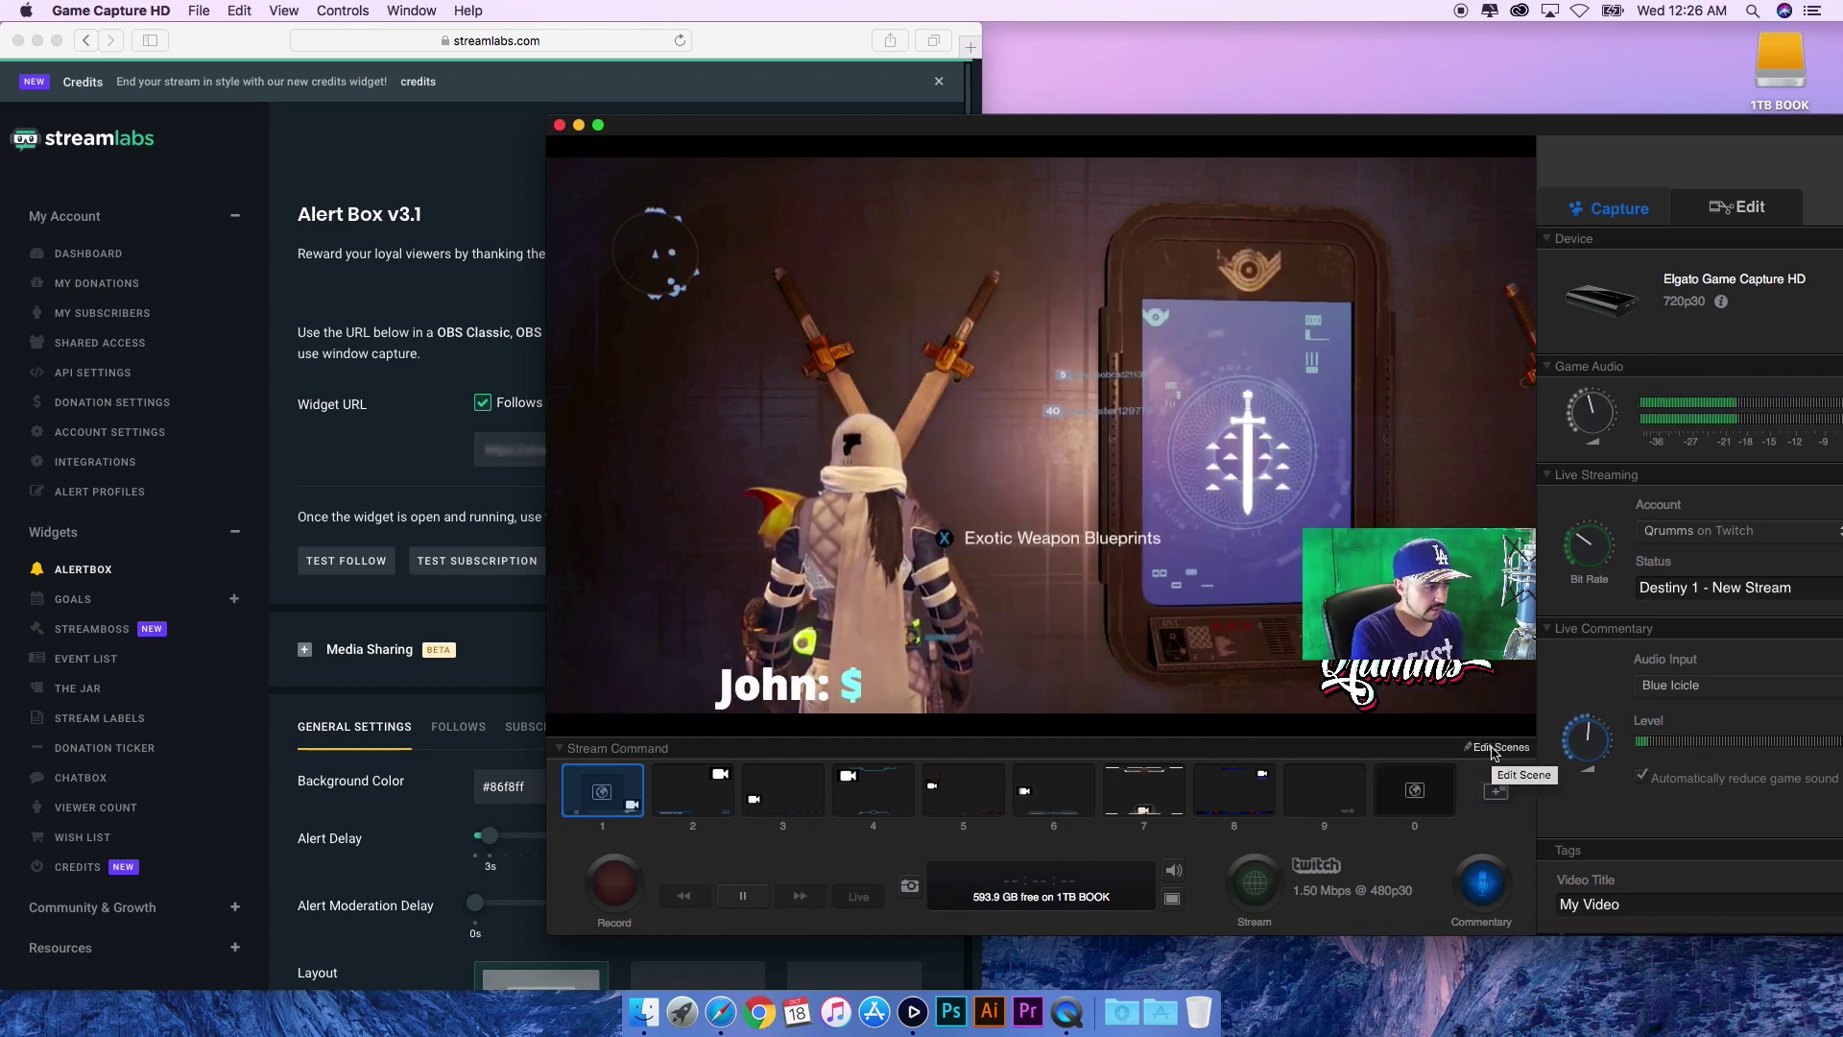
- Re-enable the webcam's chroma key and open its Chroma Key Settings
click(1495, 749)
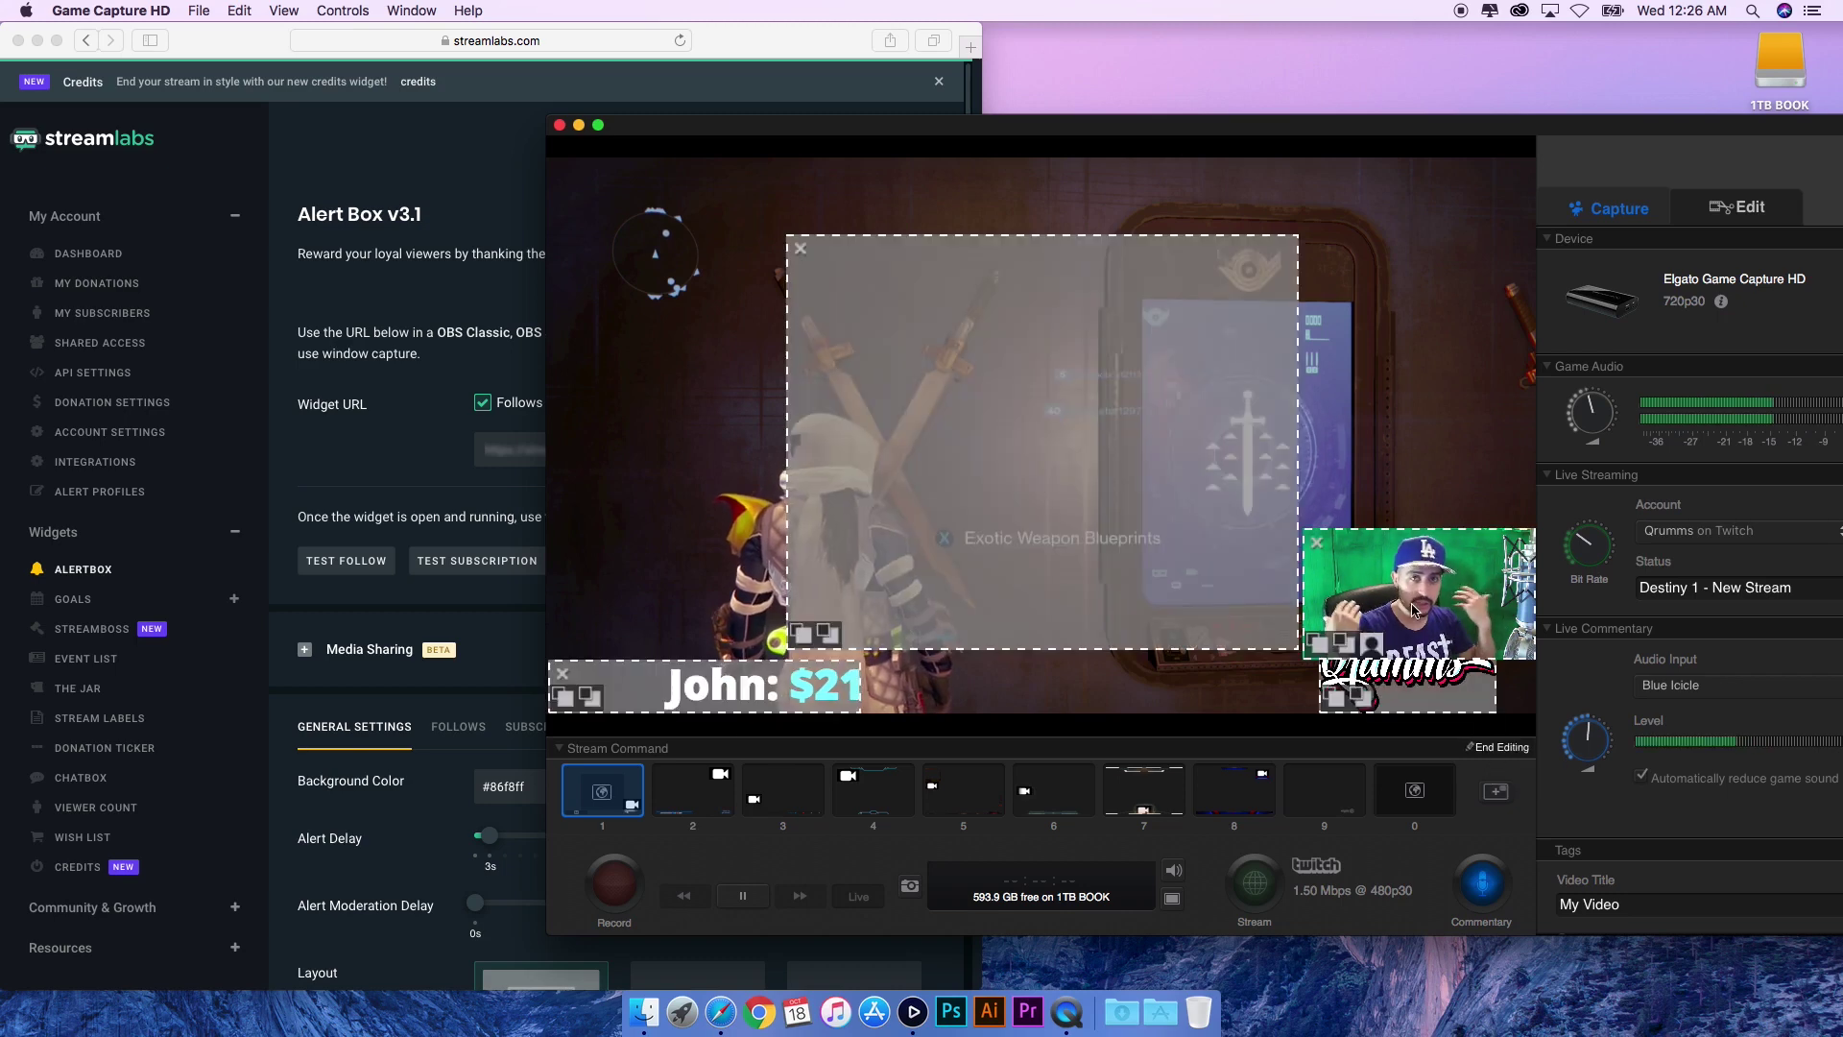
click(1372, 643)
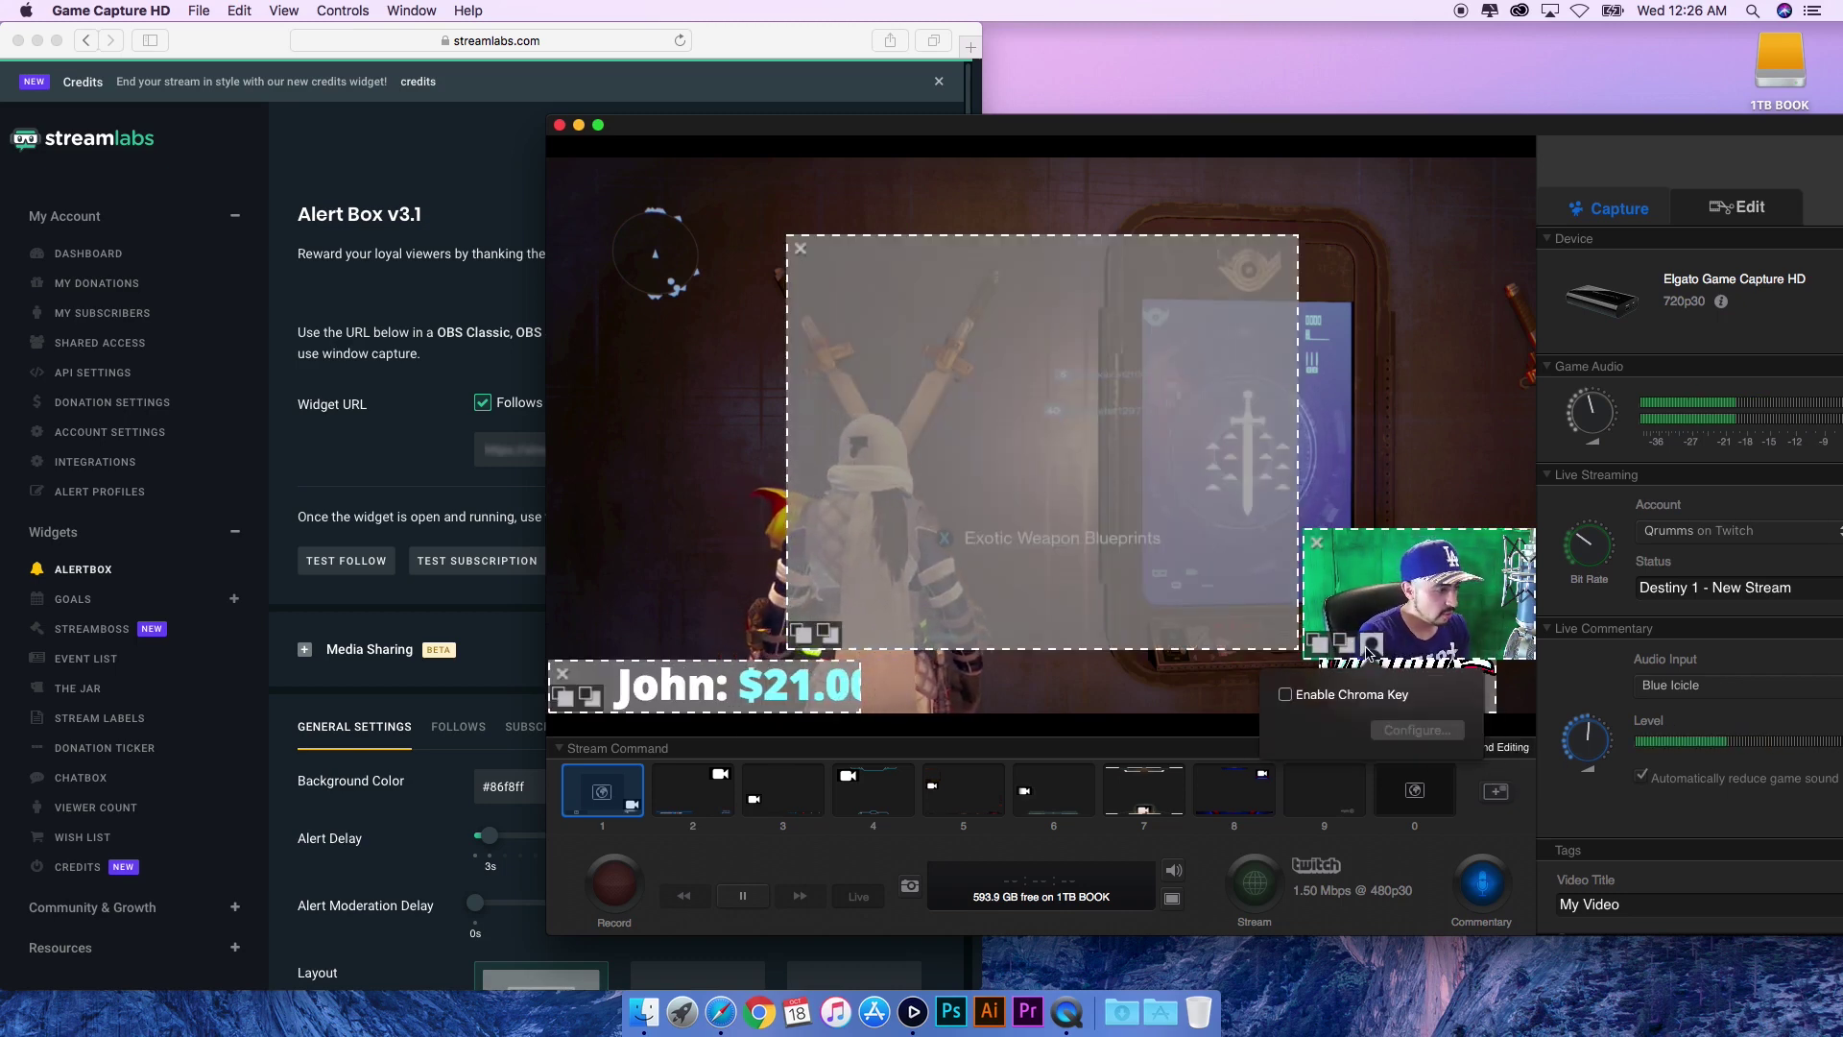
click(1297, 703)
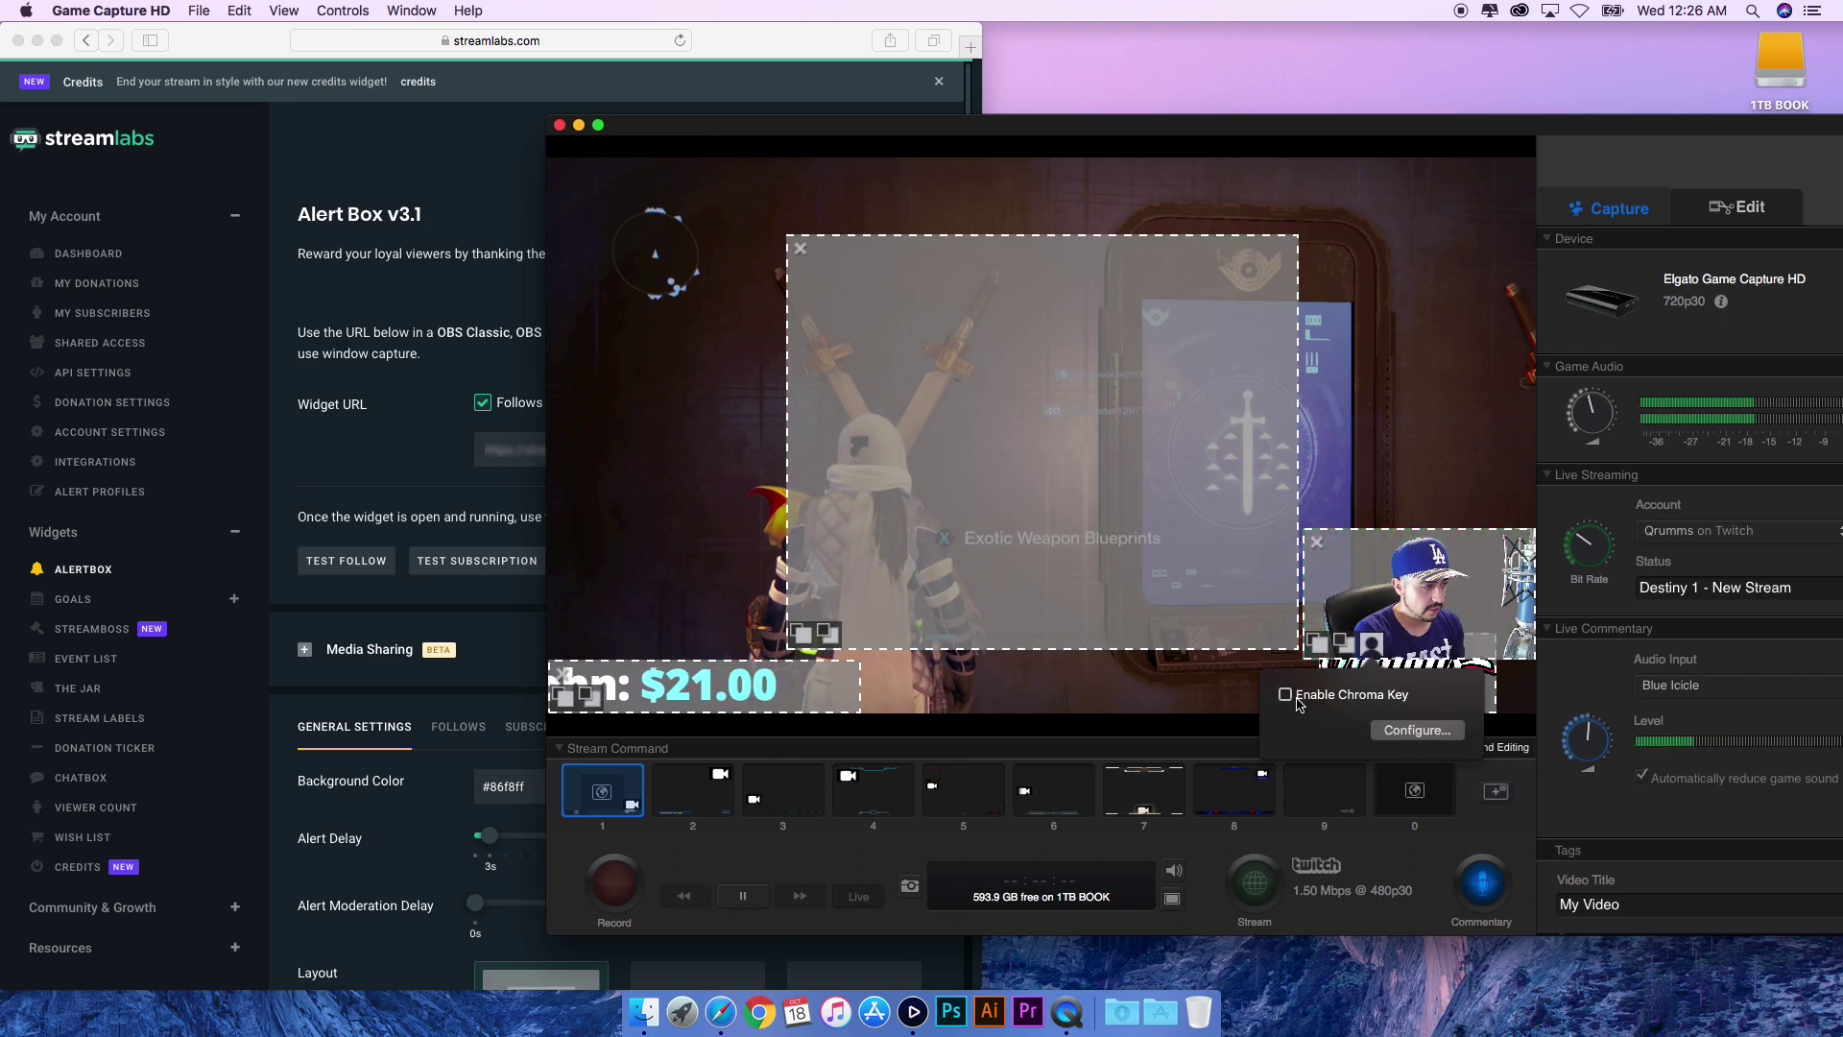
click(1421, 737)
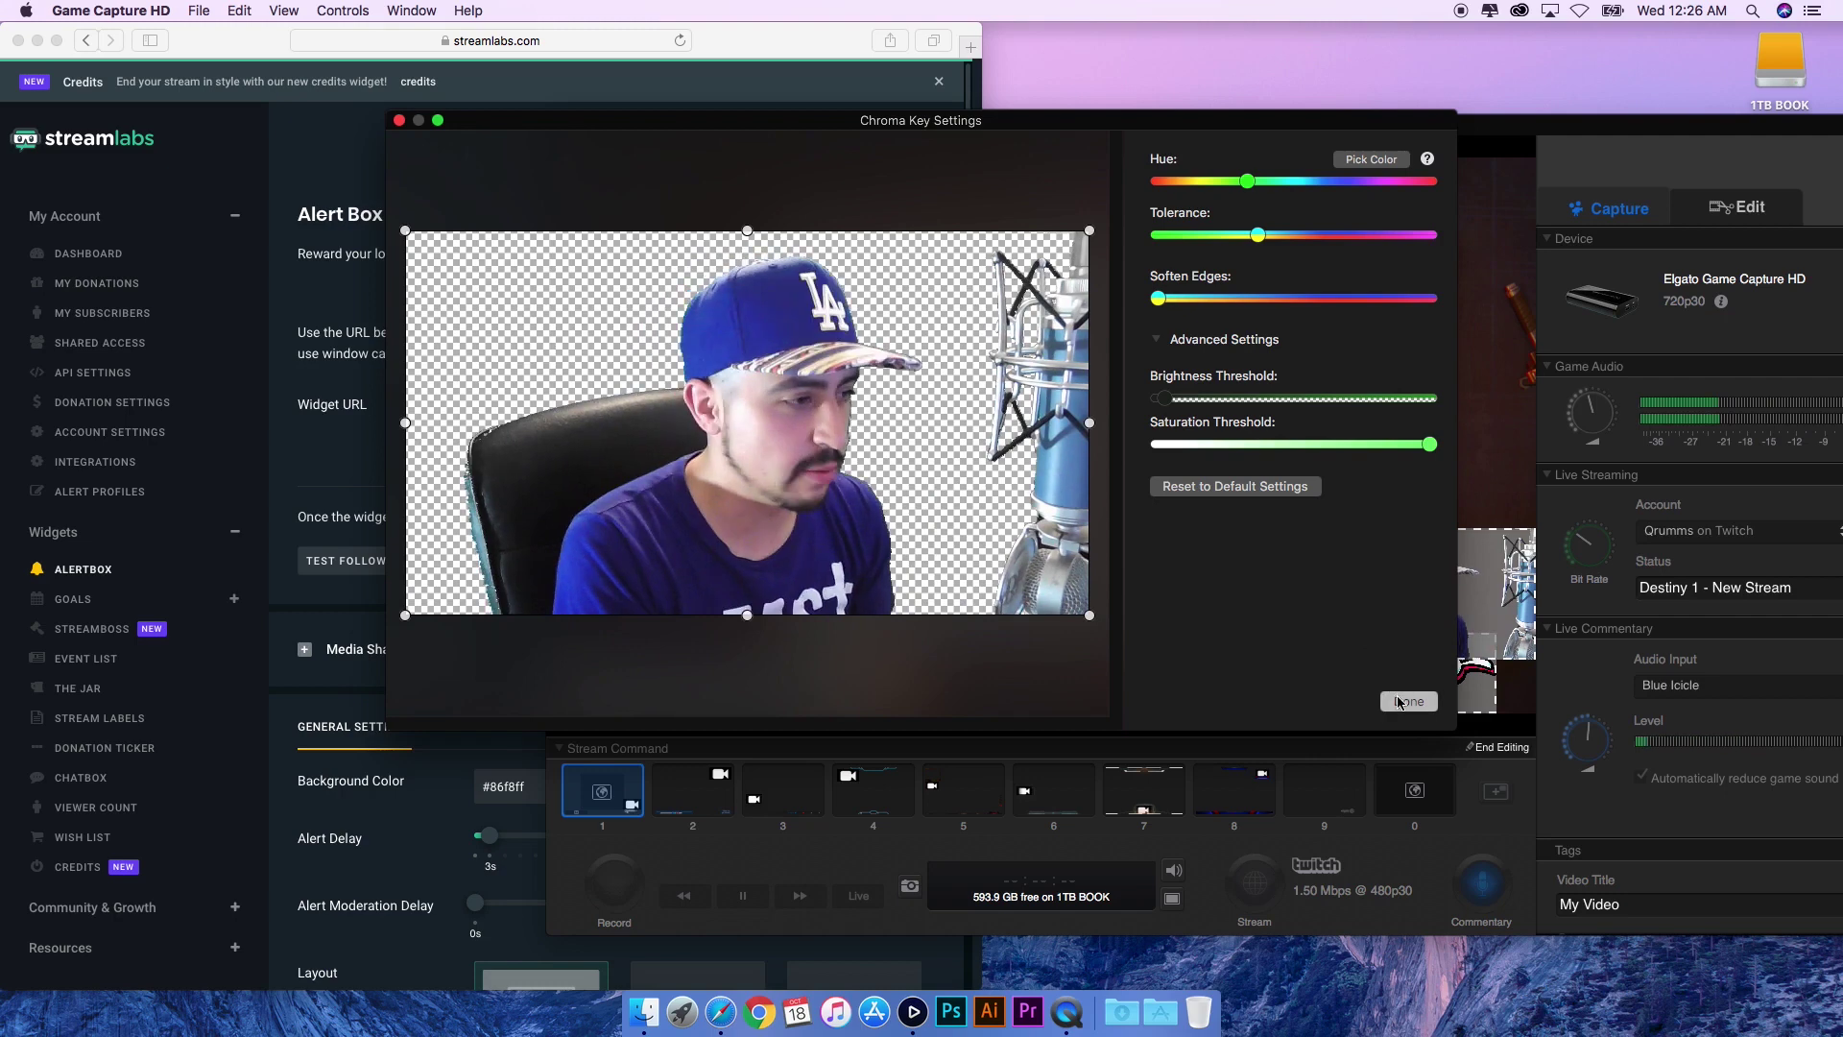
- Confirm the Chroma Key Settings with Done, keeping the webcam's green background keyed out
click(1407, 702)
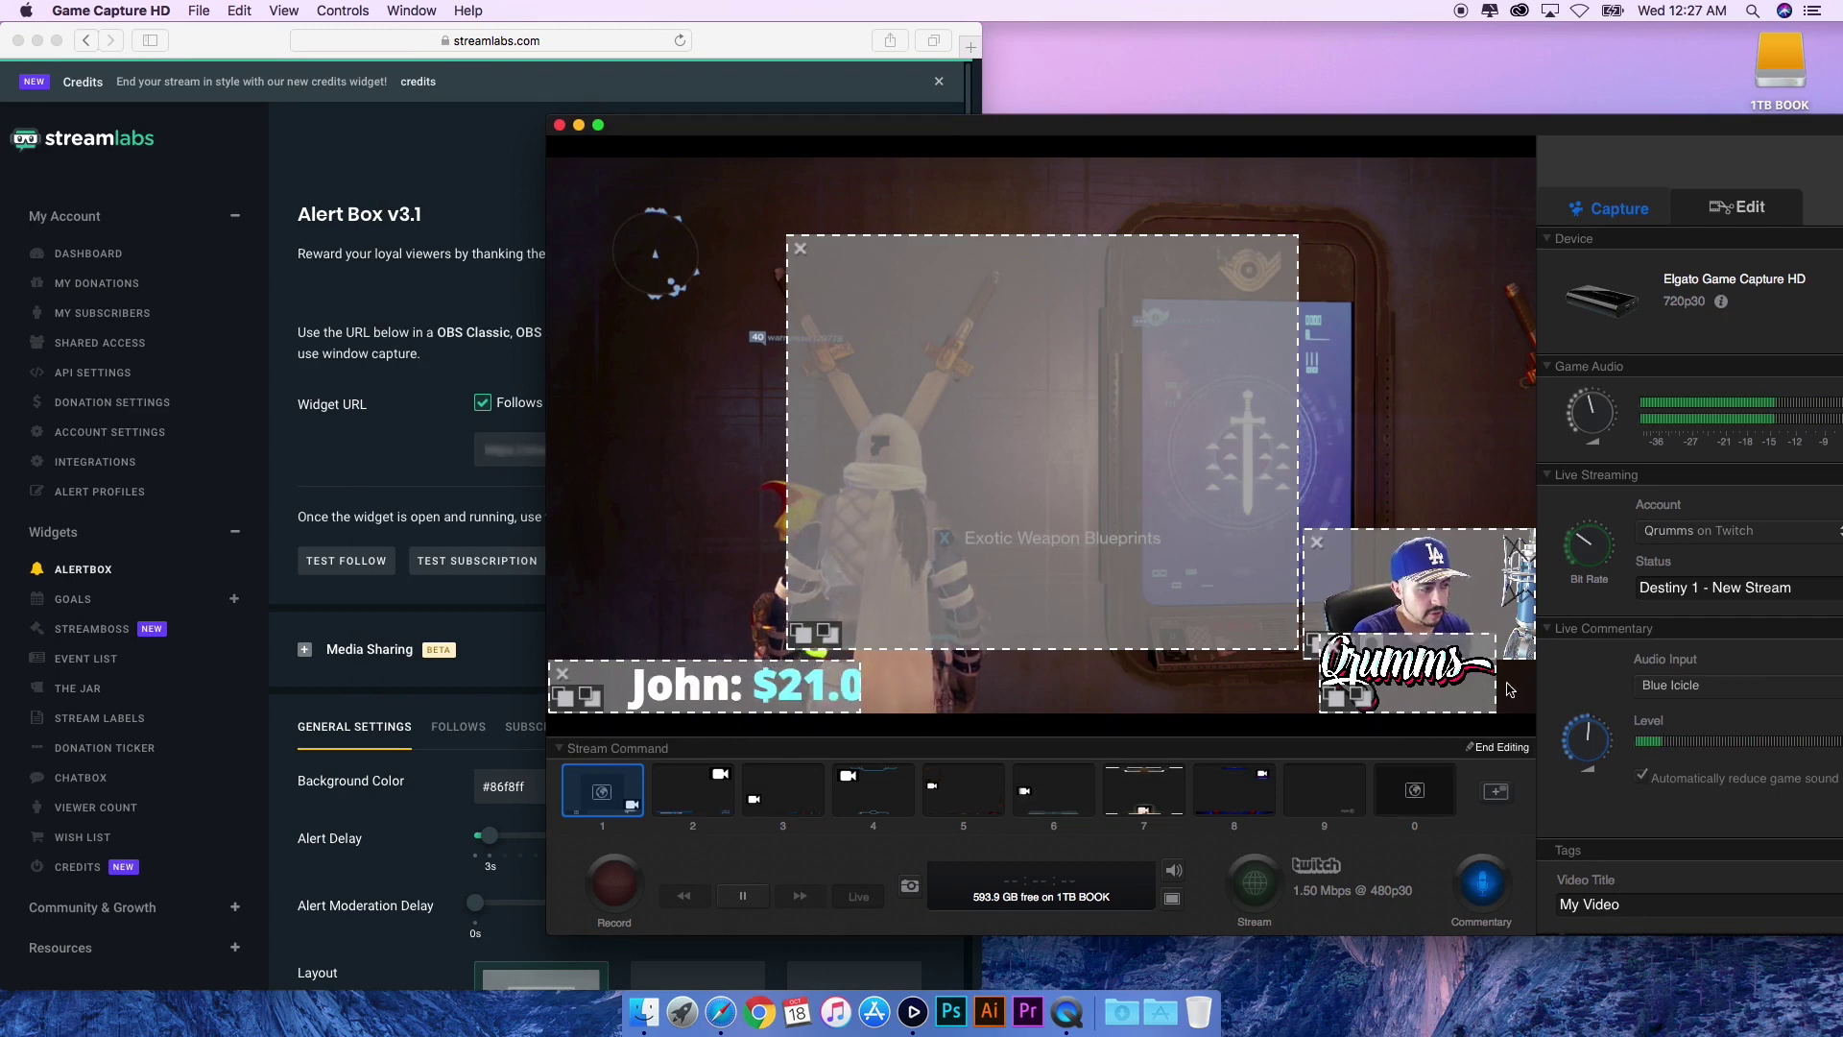
- Finish editing the Stream Command scene and move the capture window further left
click(1498, 748)
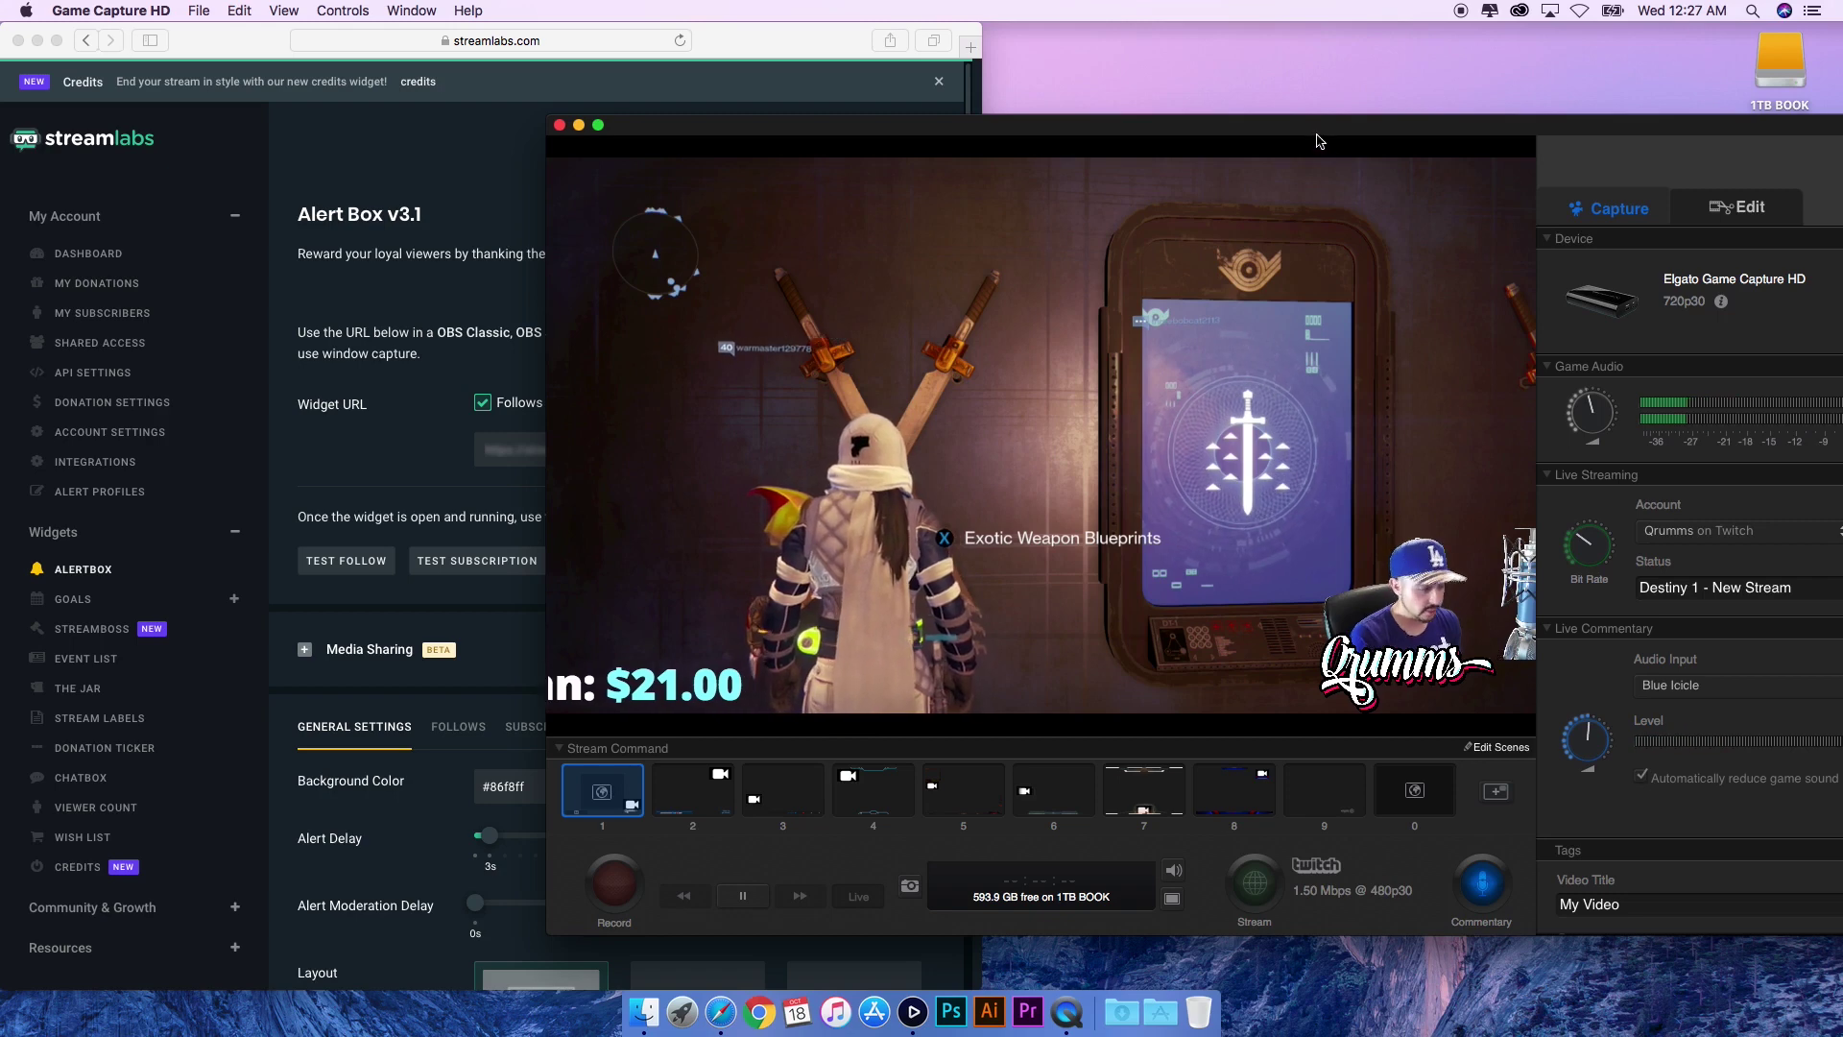
drag(1319, 141, 1226, 141)
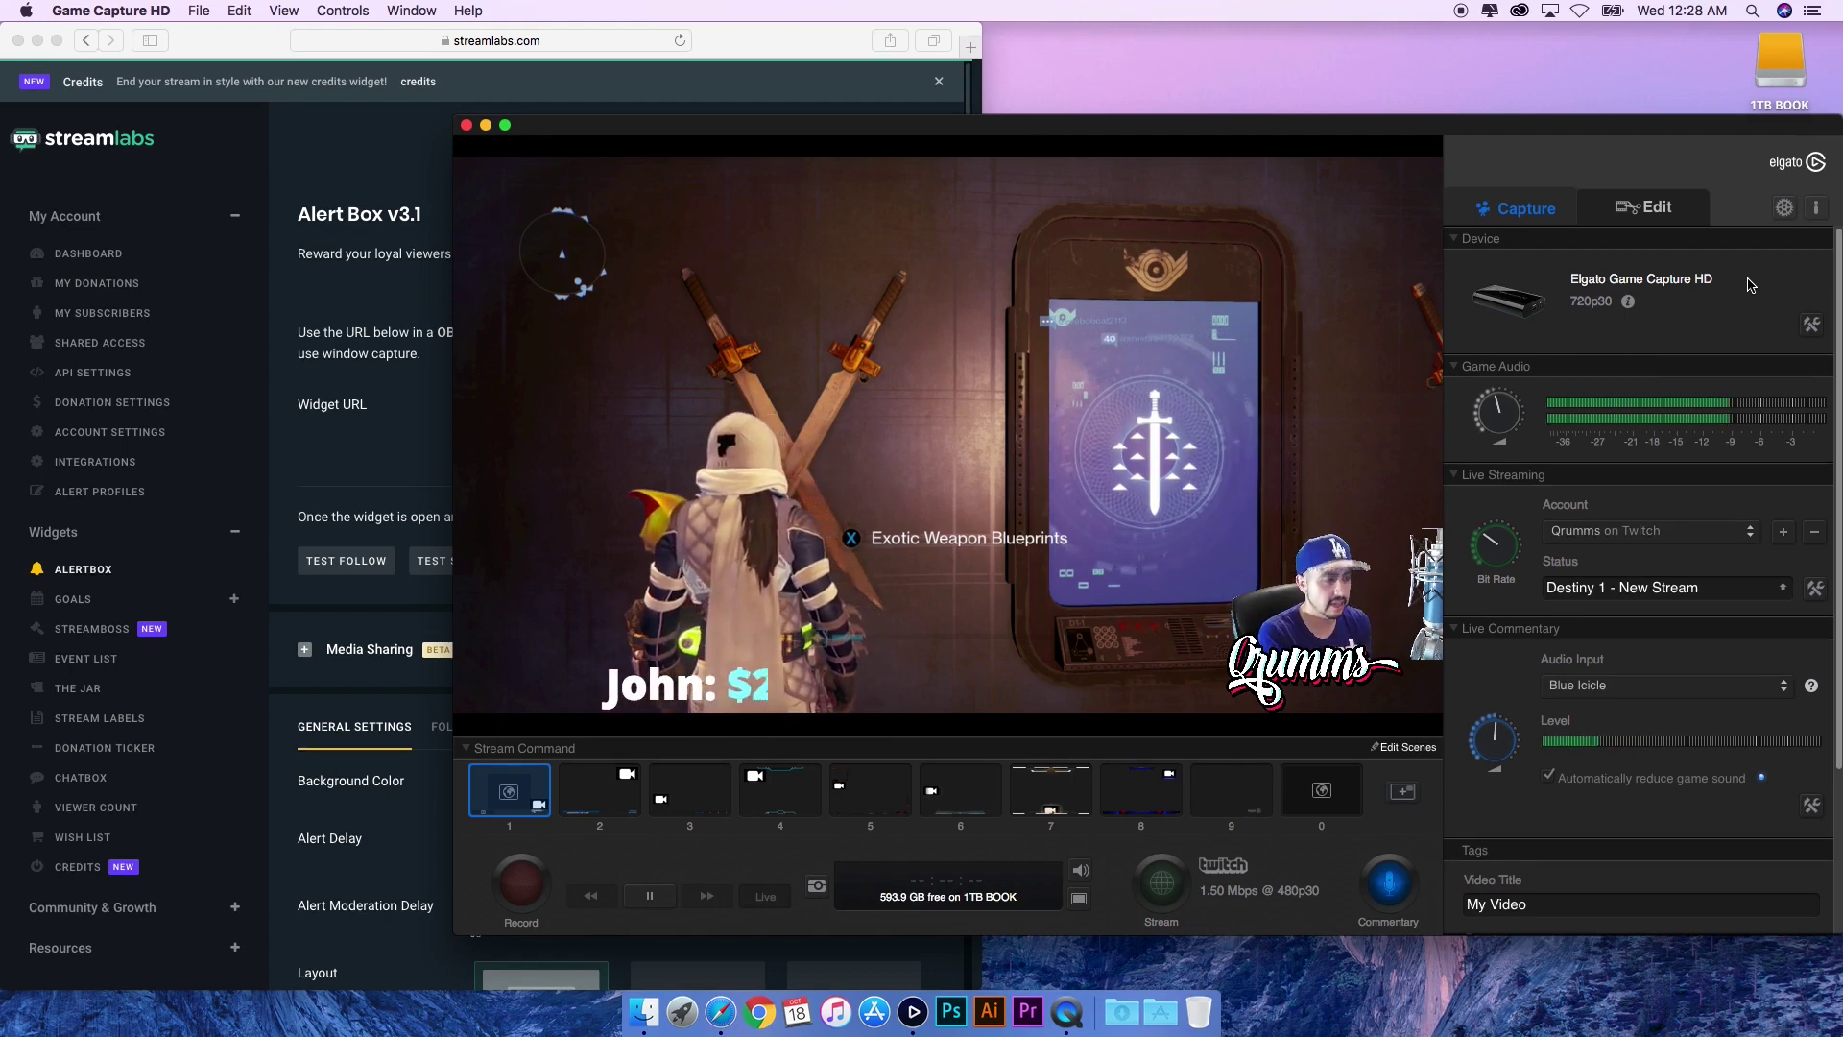
- Reposition the Game Capture HD window leftward so the full settings panel shows
mouse_move(1493, 563)
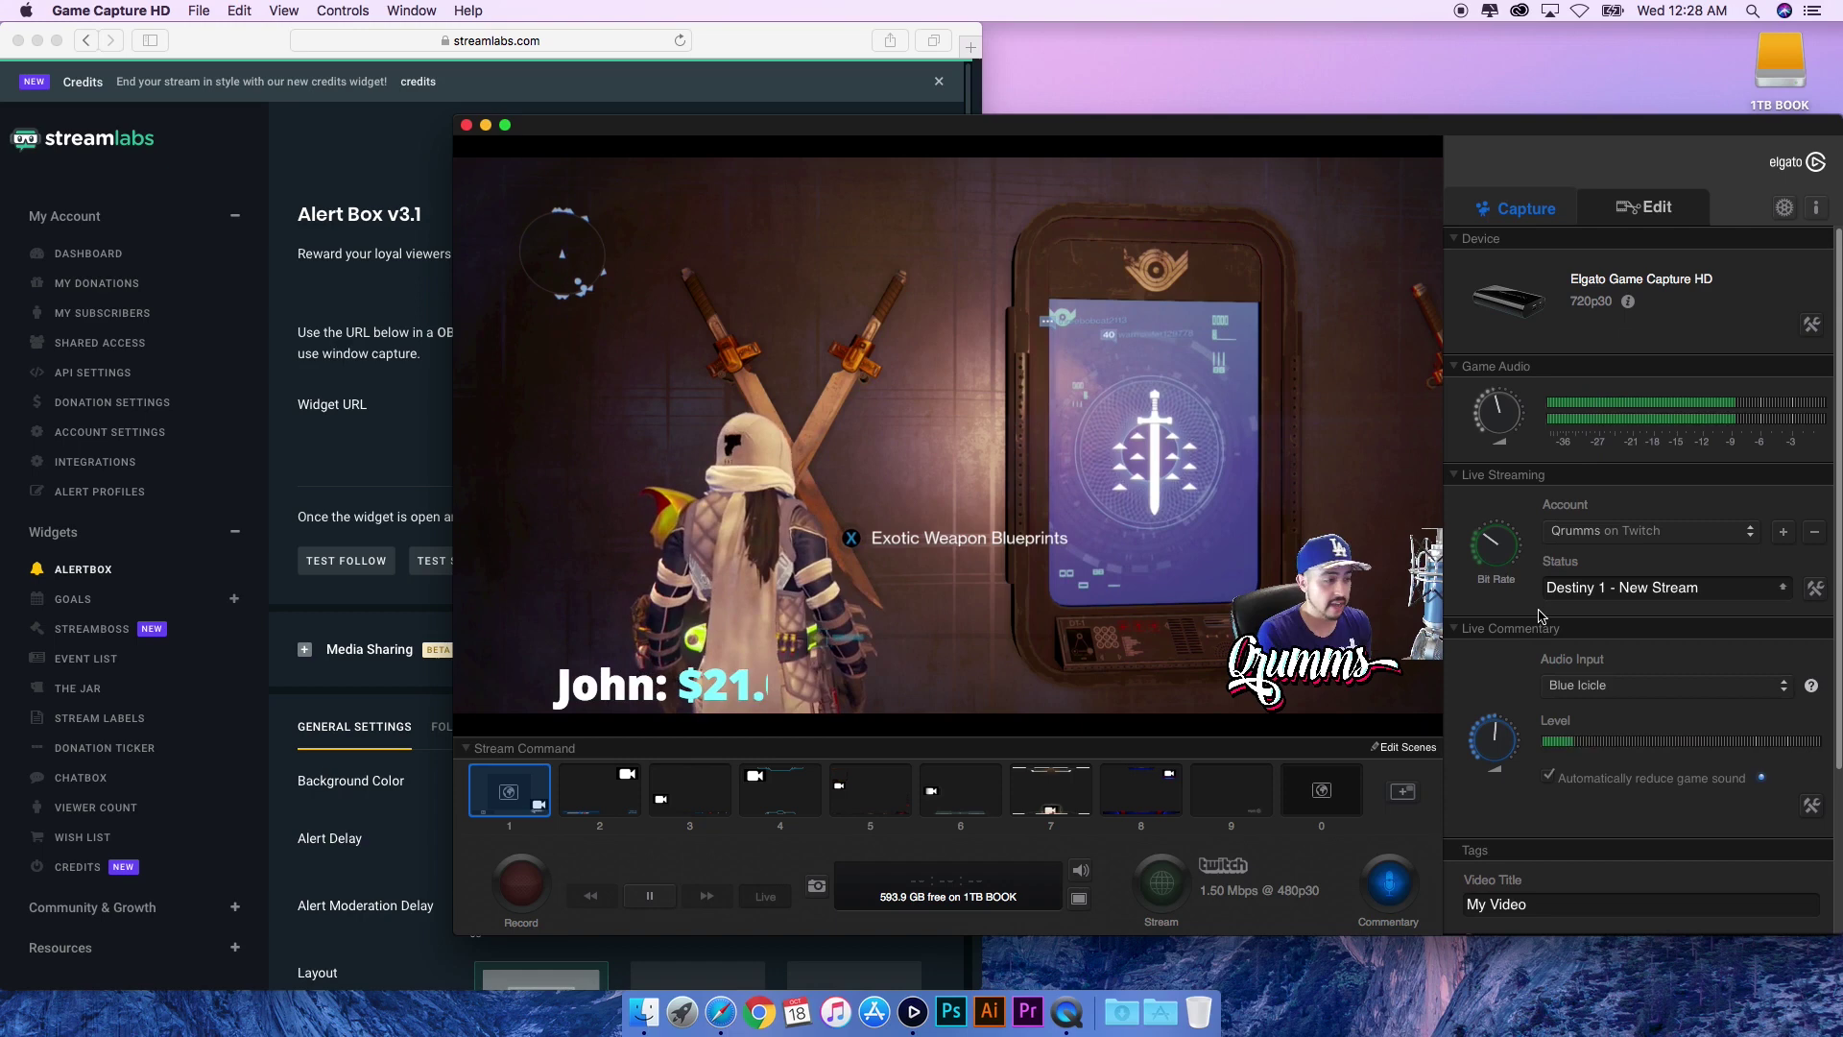